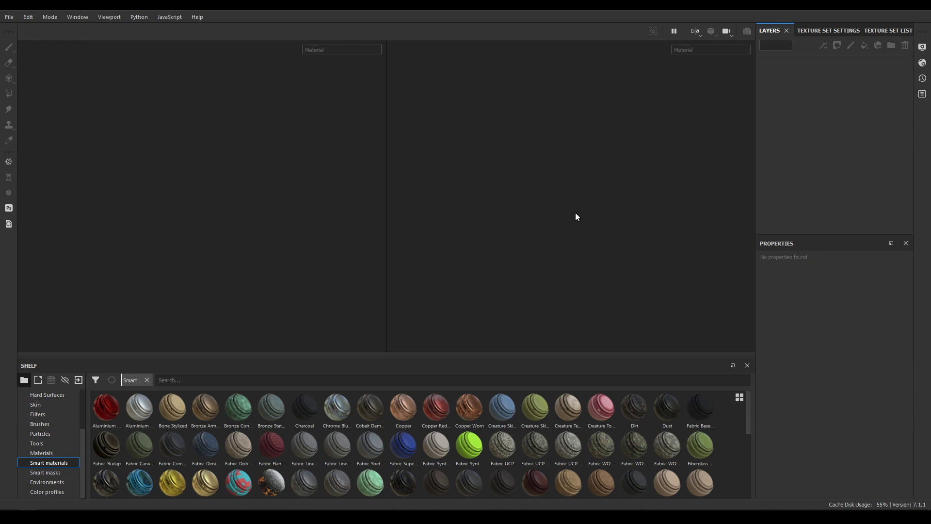
Create a new project from the Panel_Low.fbx mesh with the default project settings.
{"action": "key", "text": "ctrl+n"}
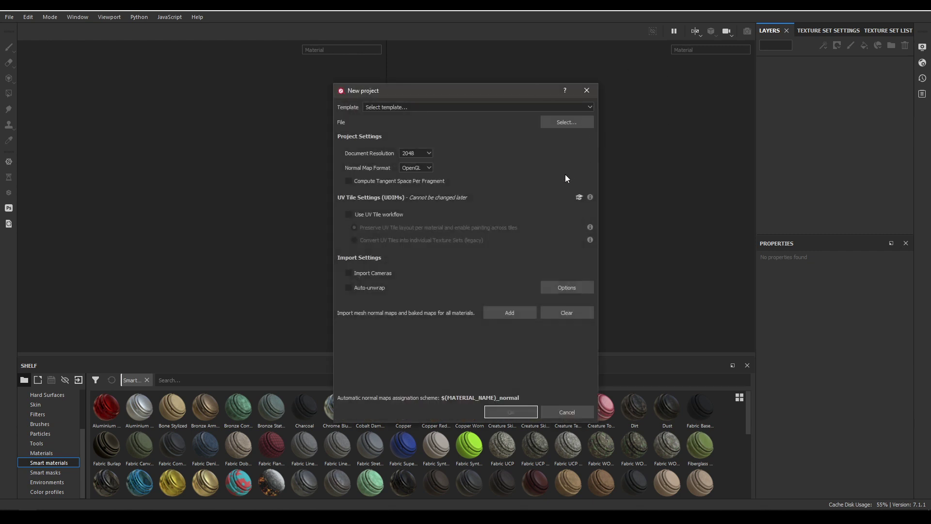
{"action": "left_click", "coordinate": [572, 123]}
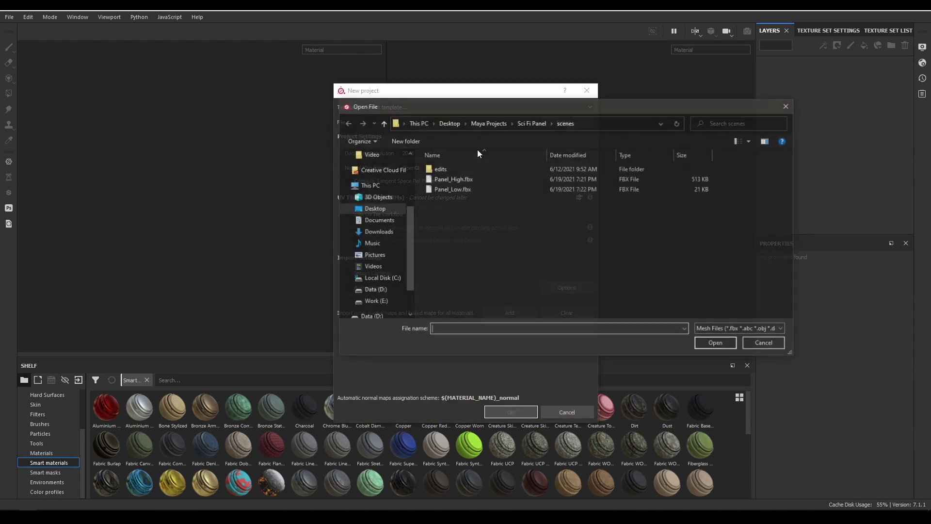
{"action": "double_click", "coordinate": [452, 192]}
{"action": "left_click", "coordinate": [514, 412]}
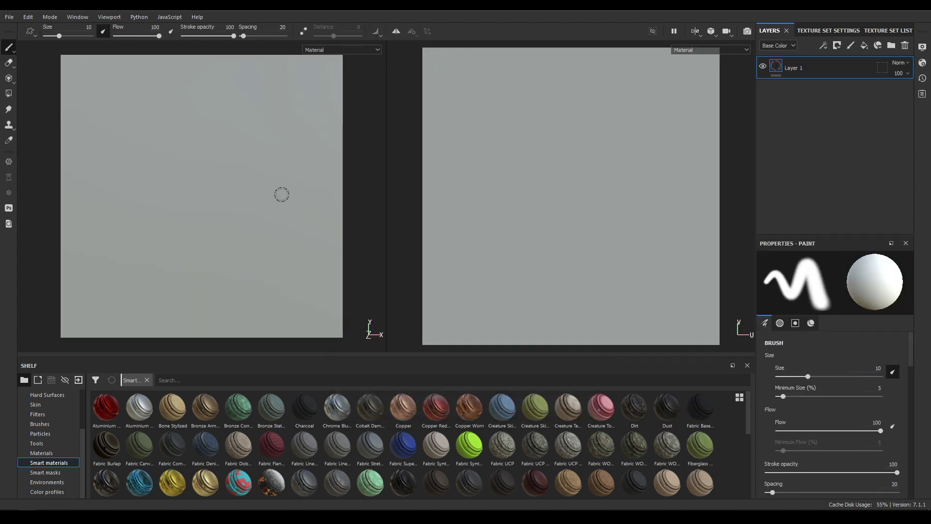
{"action": "mouse_move", "coordinate": [281, 193]}
{"action": "left_mouse_down", "text": "alt"}
{"action": "mouse_move", "coordinate": [320, 212]}
{"action": "mouse_move", "coordinate": [287, 209]}
{"action": "mouse_move", "coordinate": [300, 223]}
{"action": "left_mouse_up", "text": "alt"}
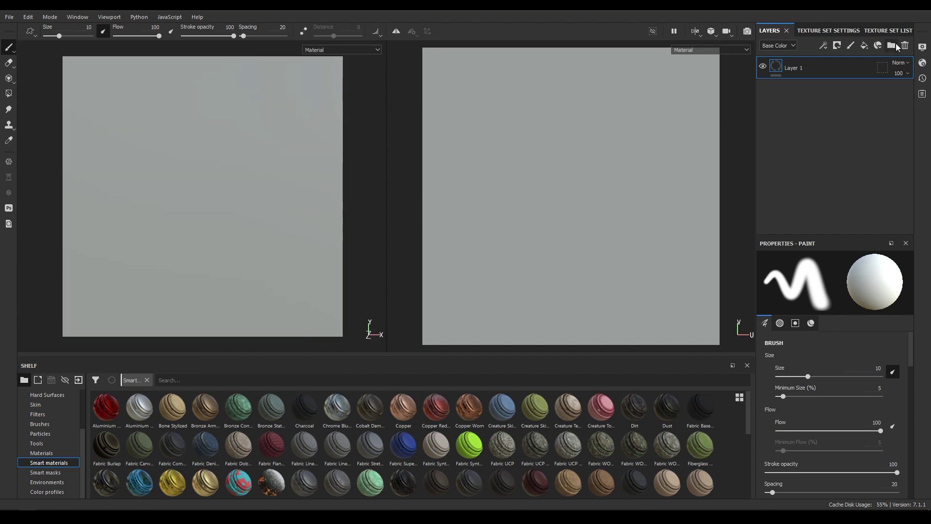
Start a mesh map bake with a 2048 output size and Panel_High.fbx as the high definition mesh.
{"action": "left_click", "coordinate": [833, 32]}
{"action": "scroll", "coordinate": [852, 177], "scroll_direction": "down", "scroll_amount": 2}
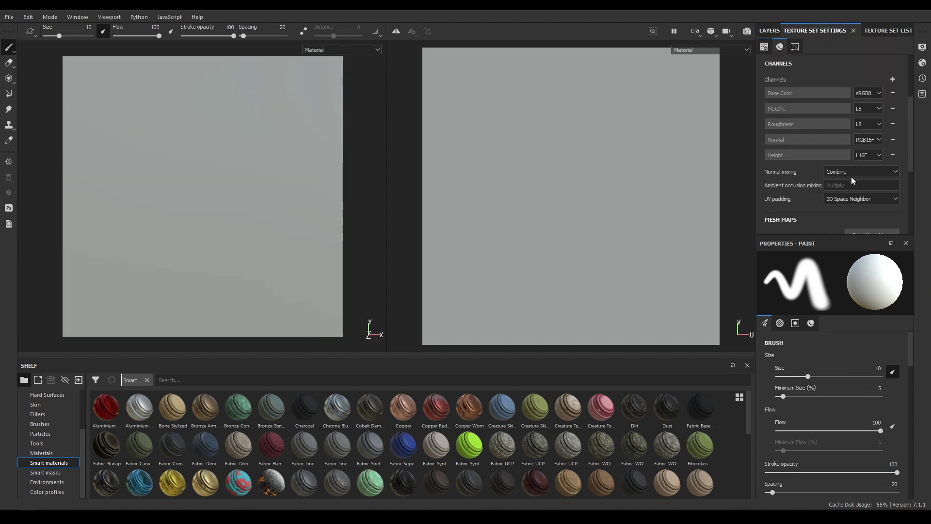
{"action": "scroll", "coordinate": [881, 217], "scroll_direction": "down", "scroll_amount": 2}
{"action": "left_click", "coordinate": [888, 187]}
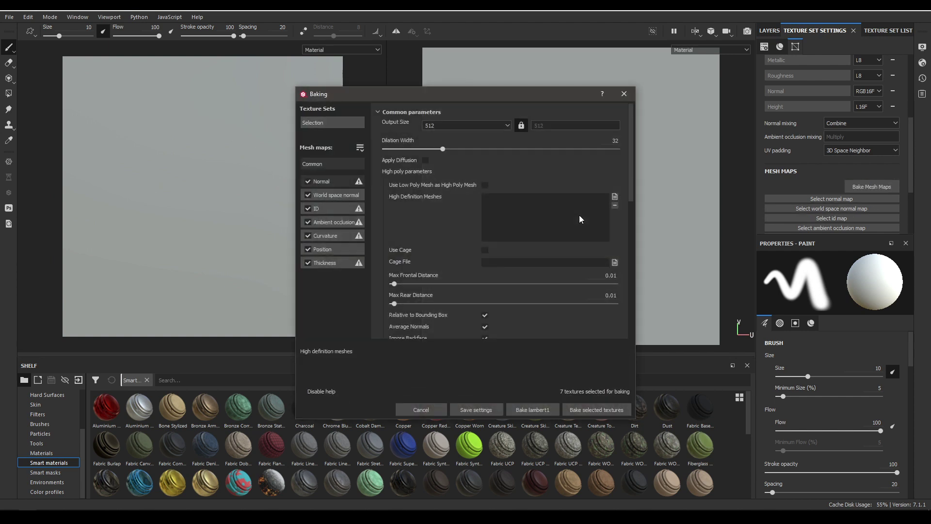
{"action": "left_click", "coordinate": [493, 125]}
{"action": "left_click", "coordinate": [437, 171]}
{"action": "left_click", "coordinate": [619, 197]}
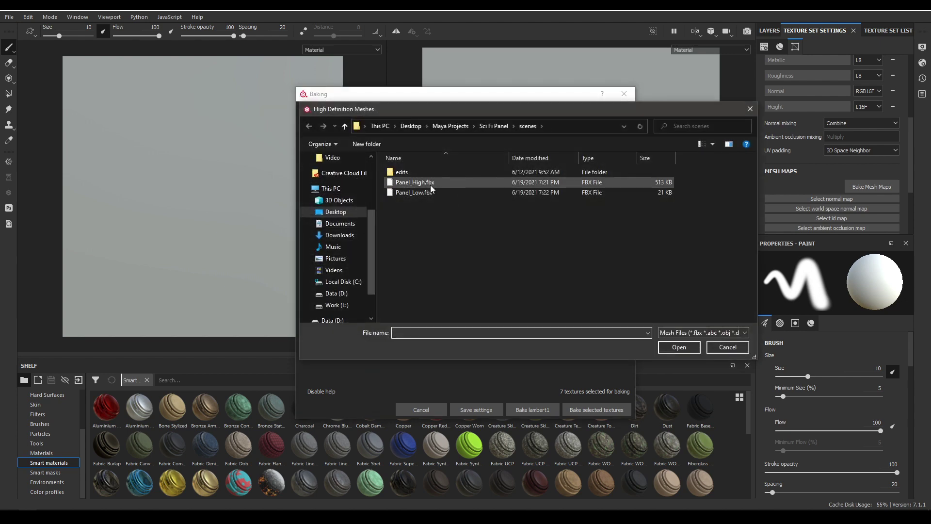
{"action": "left_click", "coordinate": [429, 183]}
{"action": "double_click", "coordinate": [430, 184]}
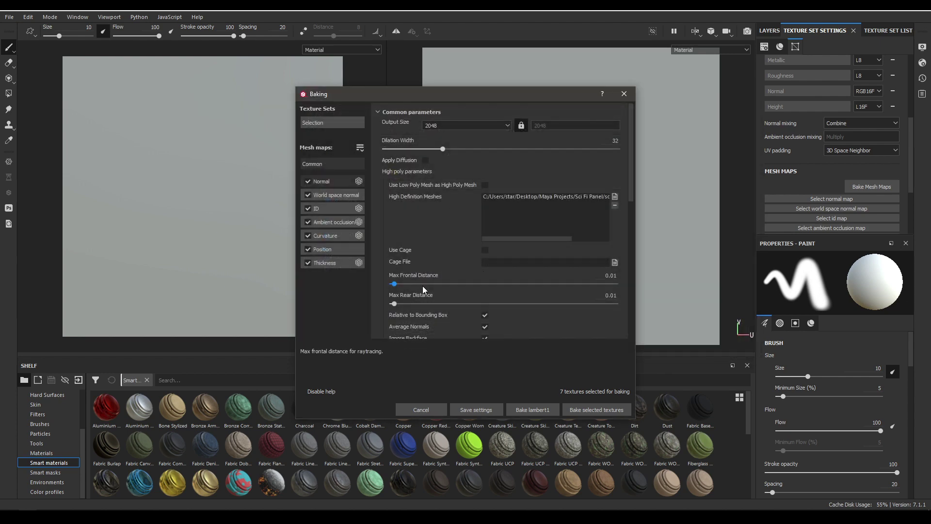
Set the bake's max frontal and max rear distances to 0.5 and enable Apply Diffusion.
{"action": "left_click_drag", "start_coordinate": [409, 284], "coordinate": [466, 284]}
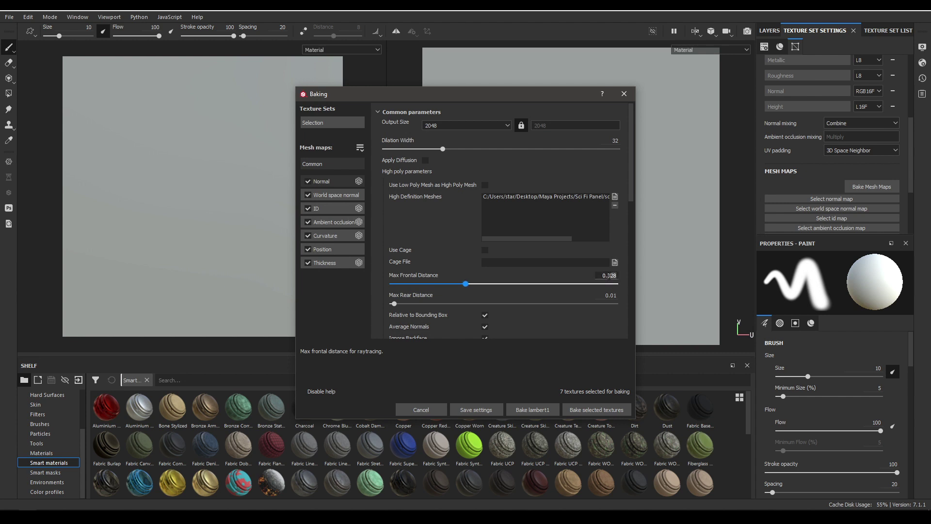
{"action": "type", "text": "5"}
{"action": "key", "text": "Tab"}
{"action": "type", "text": "0"}
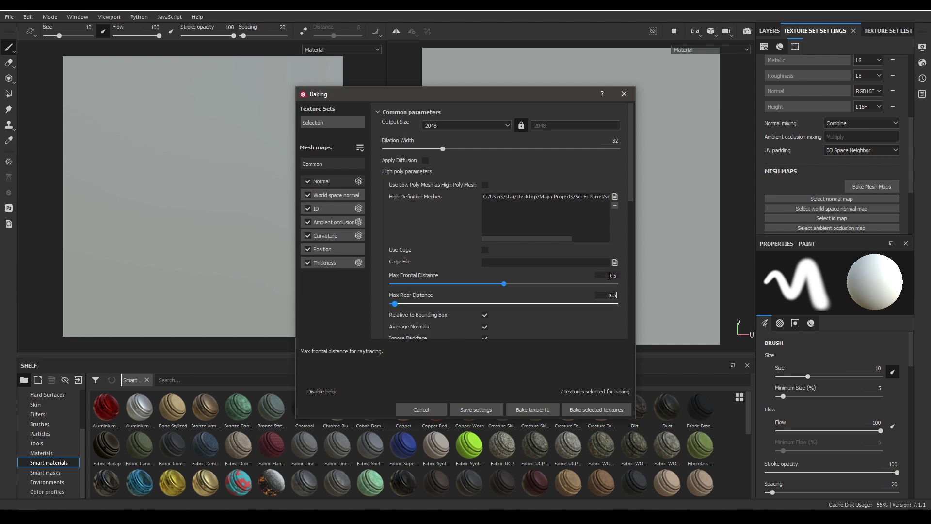
{"action": "type", "text": ".5"}
{"action": "left_click", "coordinate": [425, 160]}
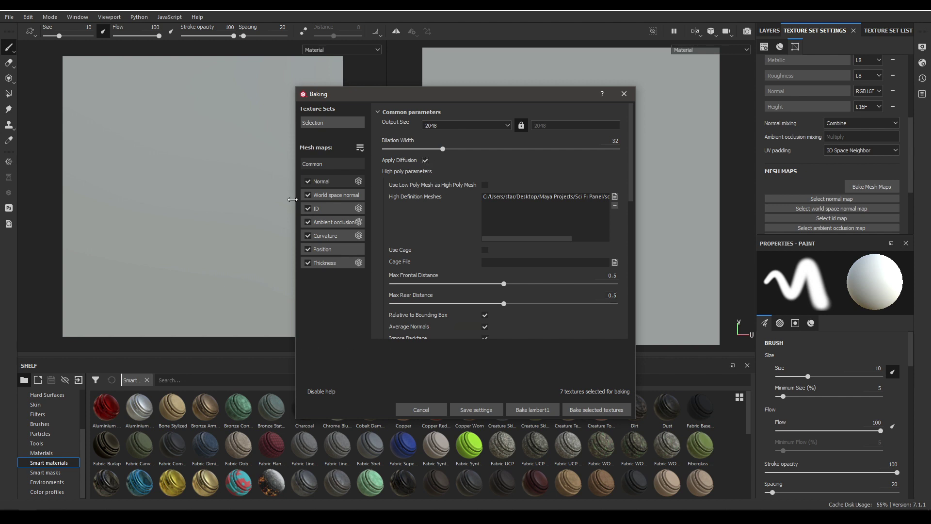
Raise the ambient occlusion baker's secondary rays to 256.
{"action": "scroll", "coordinate": [337, 223], "scroll_direction": "down", "scroll_amount": 1}
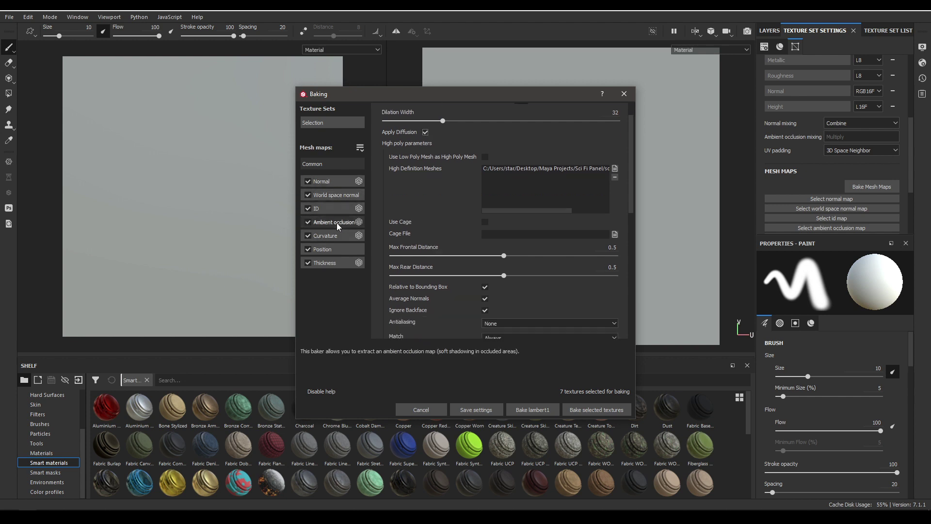
{"action": "left_click", "coordinate": [337, 222]}
{"action": "left_click_drag", "start_coordinate": [444, 135], "coordinate": [653, 133]}
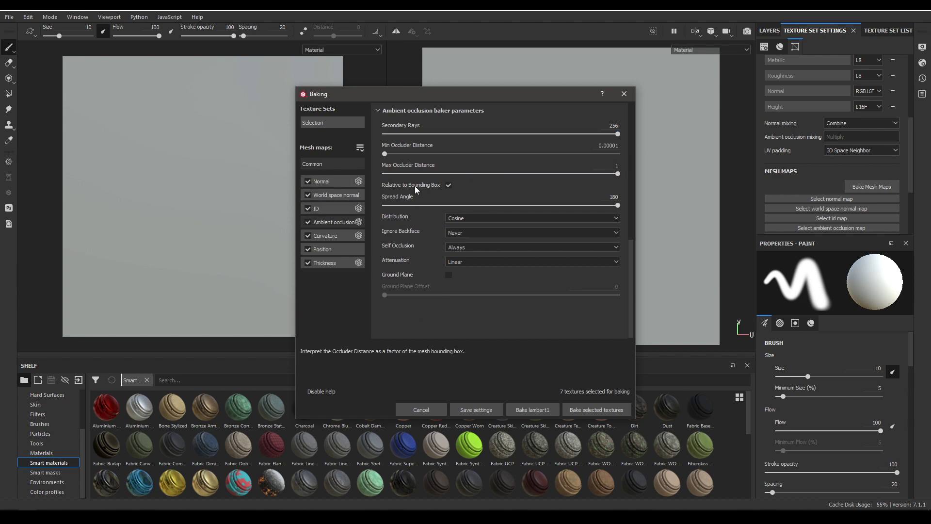
Choose an antialiasing level in the common bake parameters and bake all selected mesh maps.
{"action": "left_click", "coordinate": [324, 164]}
{"action": "scroll", "coordinate": [516, 313], "scroll_direction": "down", "scroll_amount": 3}
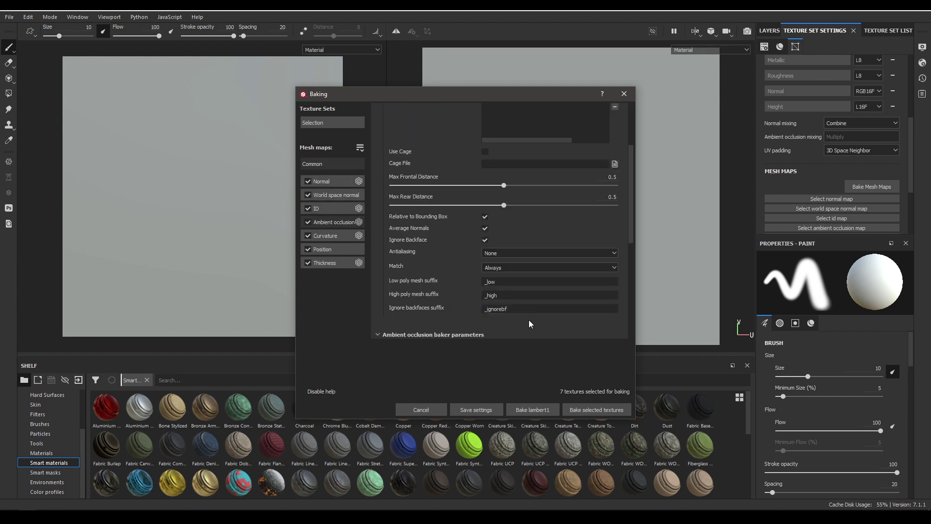
{"action": "left_click", "coordinate": [525, 252]}
{"action": "left_click", "coordinate": [520, 275]}
{"action": "left_click", "coordinate": [615, 408]}
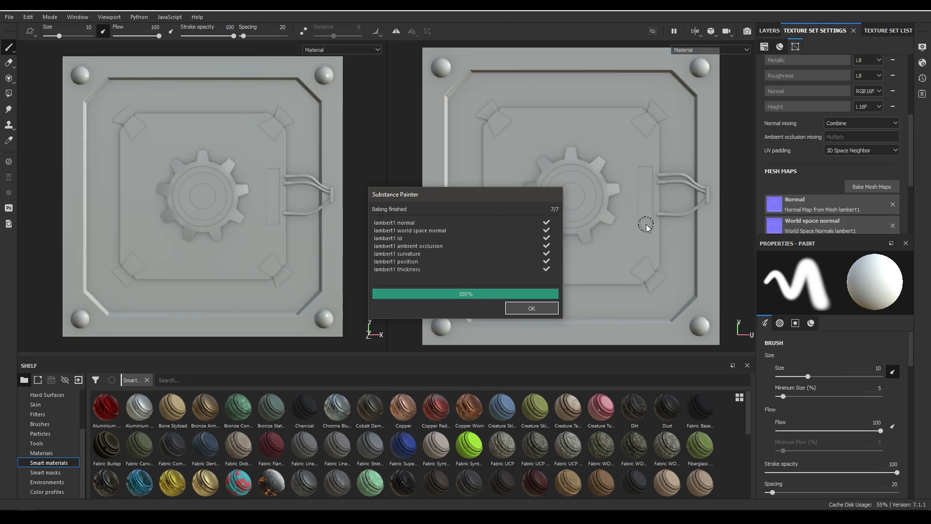
{"action": "left_click", "coordinate": [532, 309]}
Replace the default Layer 1 with the Bronze Armor smart material and rename it Base Material.
{"action": "left_click", "coordinate": [770, 30]}
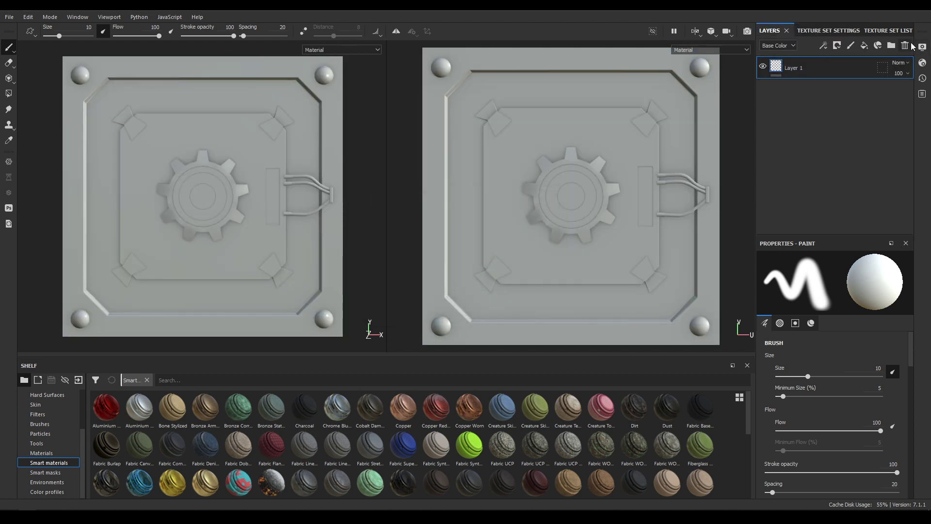
{"action": "left_click", "coordinate": [906, 45]}
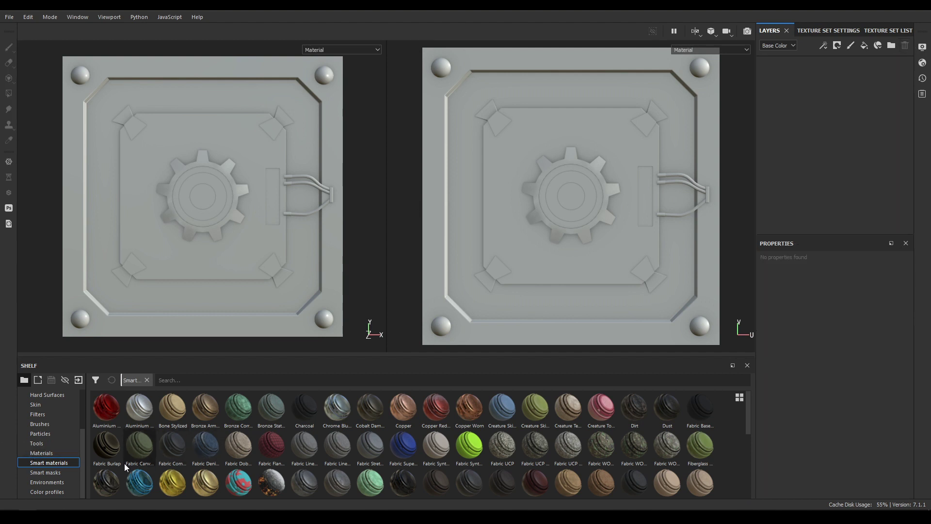
{"action": "mouse_move", "coordinate": [209, 415]}
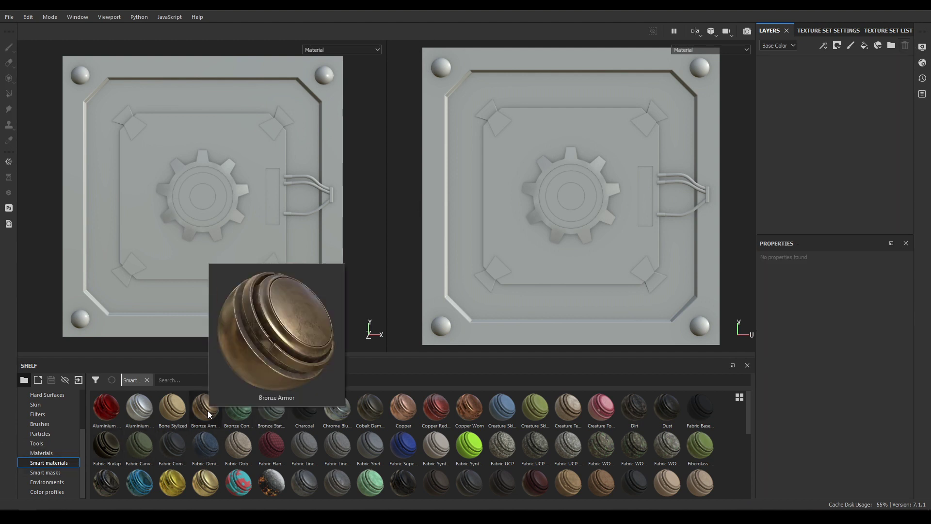
{"action": "left_click_drag", "start_coordinate": [210, 414], "coordinate": [858, 157]}
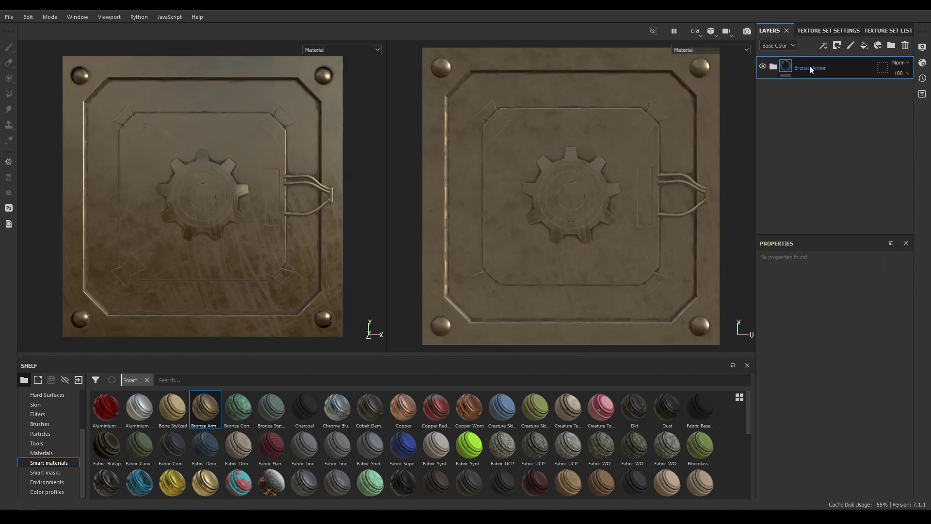
{"action": "type", "text": "Base Material"}
{"action": "key", "text": "Return"}
Change the base color of the Base Metal layer inside Base Material to dark grey-brown 46413b.
{"action": "left_click", "coordinate": [774, 66]}
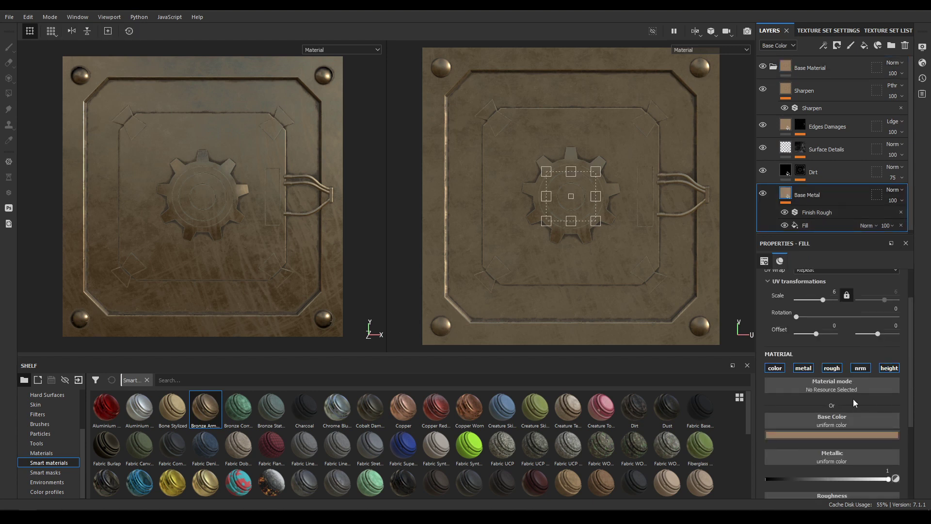
{"action": "left_click", "coordinate": [851, 434]}
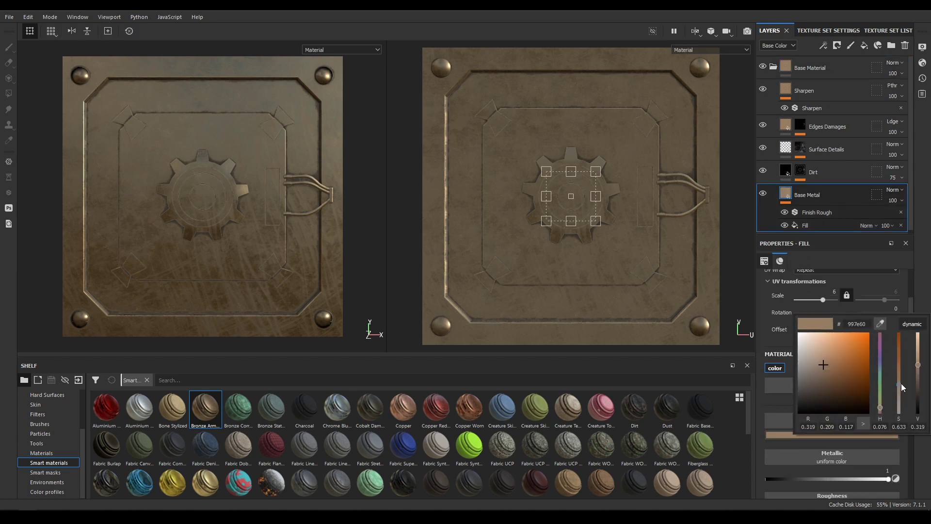
{"action": "left_click_drag", "start_coordinate": [917, 365], "coordinate": [918, 394]}
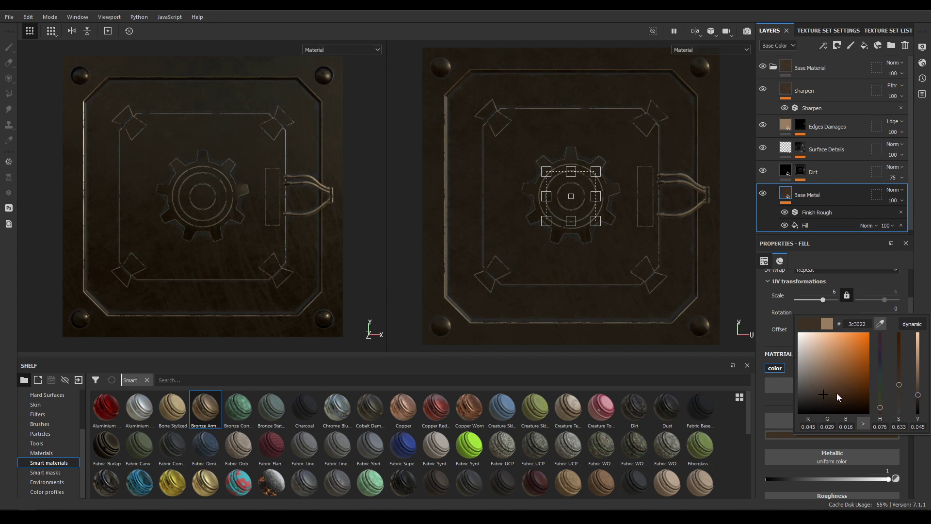
{"action": "left_click_drag", "start_coordinate": [837, 394], "coordinate": [808, 391]}
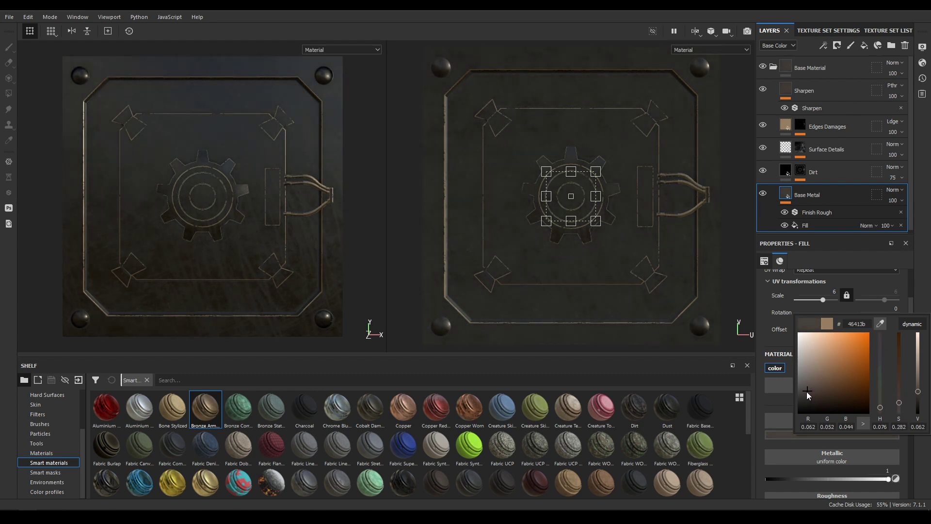
Change the Edges Damages layer's base color to neutral grey 656565 and collapse the Base Material folder.
{"action": "left_click", "coordinate": [788, 127]}
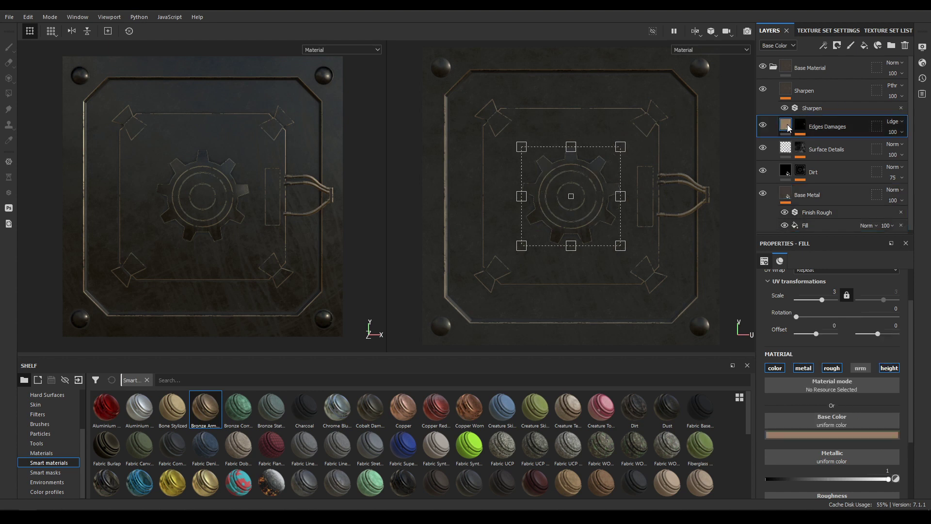
{"action": "left_click", "coordinate": [808, 435]}
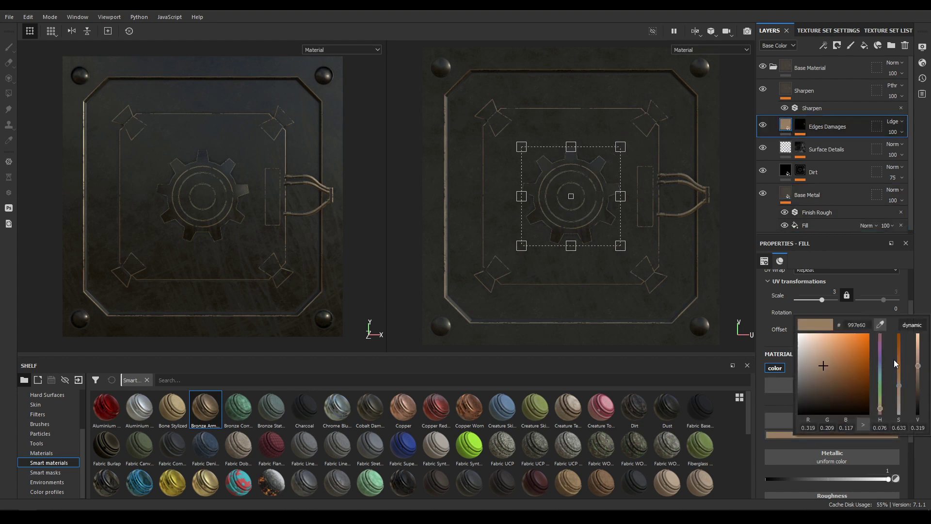
{"action": "left_click_drag", "start_coordinate": [918, 372], "coordinate": [918, 388]}
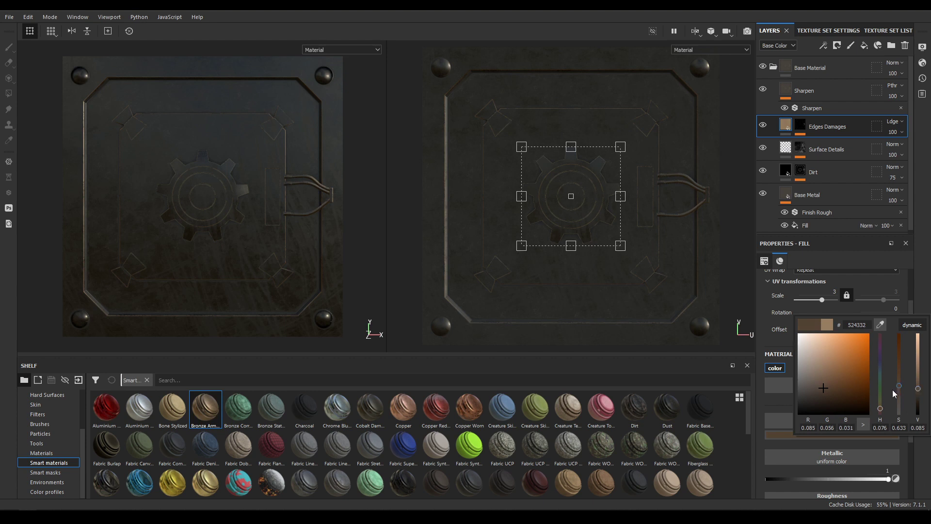
{"action": "left_click", "coordinate": [798, 383]}
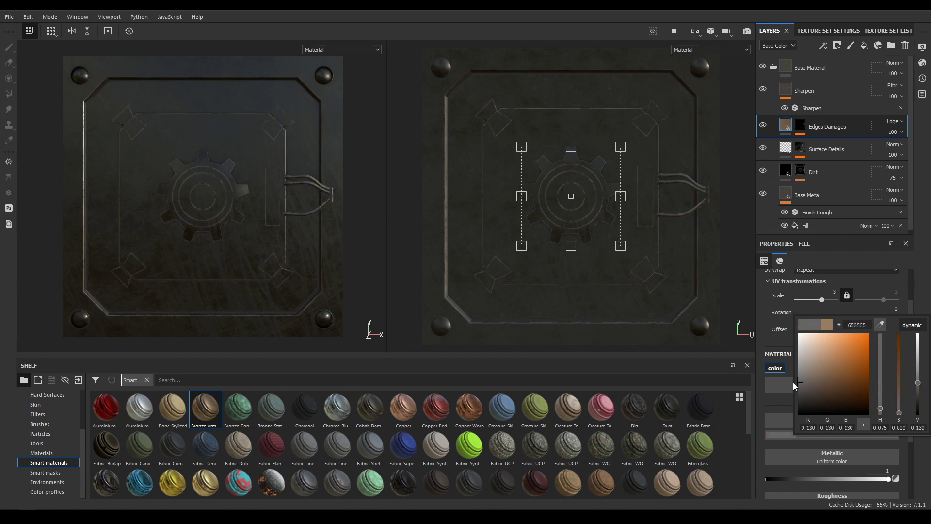
{"action": "left_click", "coordinate": [793, 384]}
{"action": "left_click", "coordinate": [815, 128]}
{"action": "left_click", "coordinate": [773, 68]}
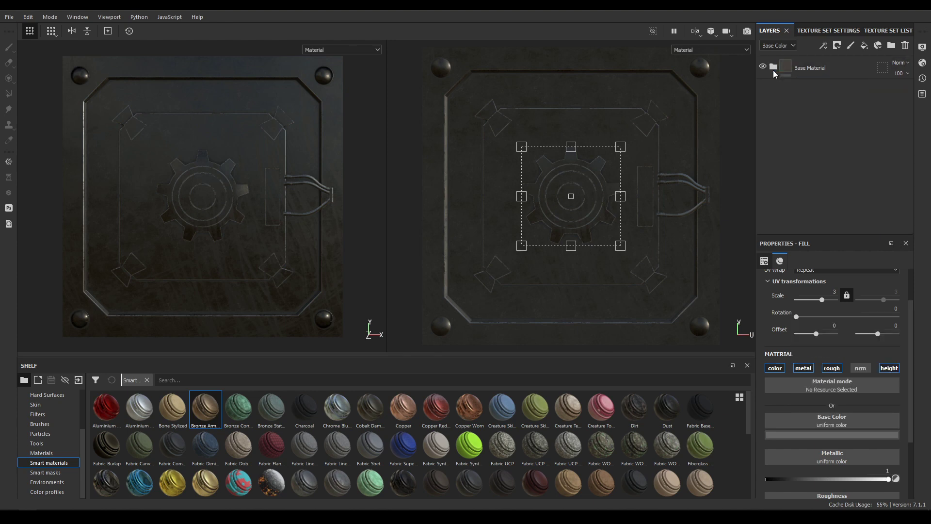
Add the Steel Painted Scraped Green smart material above the Base Material folder.
{"action": "left_click", "coordinate": [804, 77]}
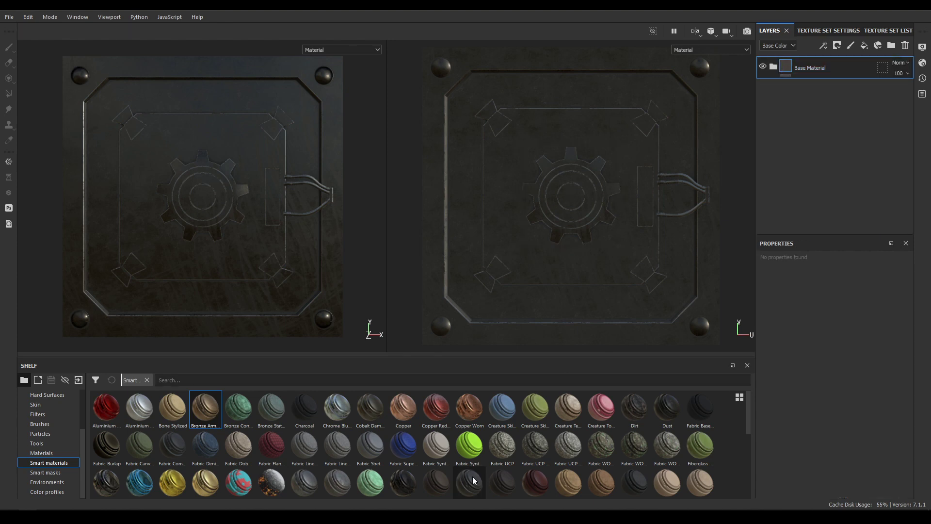
{"action": "scroll", "coordinate": [472, 476], "scroll_direction": "down", "scroll_amount": 10}
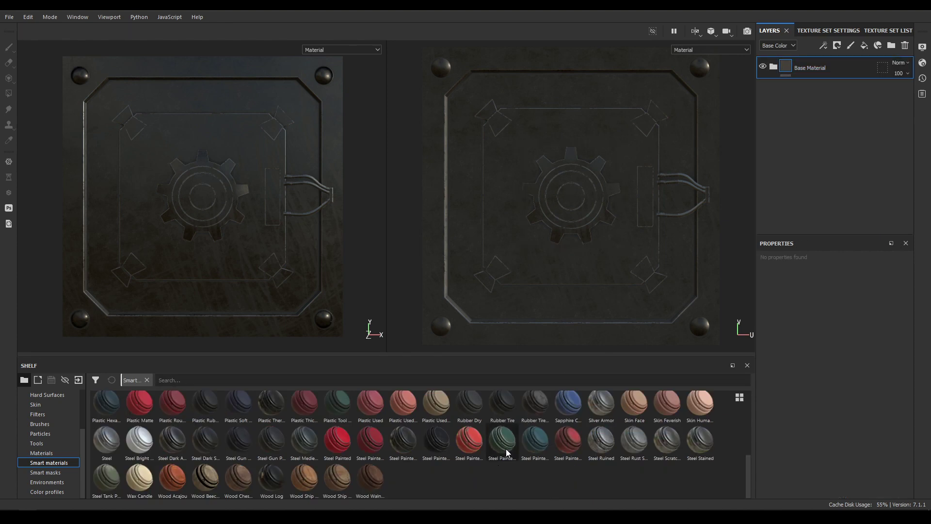
{"action": "mouse_move", "coordinate": [506, 449]}
{"action": "left_mouse_down"}
{"action": "mouse_move", "coordinate": [759, 410]}
{"action": "mouse_move", "coordinate": [834, 65]}
{"action": "mouse_move", "coordinate": [820, 58]}
{"action": "left_mouse_up"}
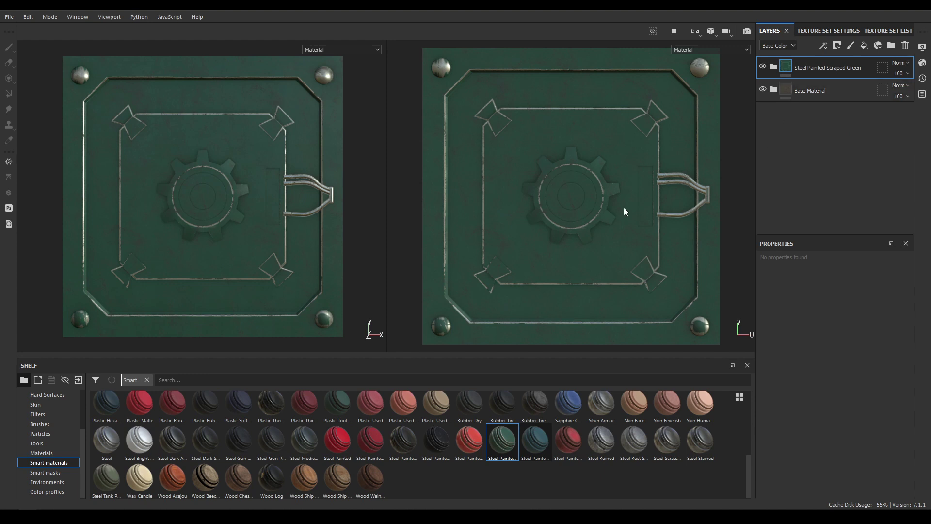
Recolor the Base Metal layer inside Steel Painted Scraped Green to a muted teal blue and collapse the folder.
{"action": "left_click", "coordinate": [774, 66]}
{"action": "scroll", "coordinate": [828, 190], "scroll_direction": "down", "scroll_amount": 2}
{"action": "left_click", "coordinate": [824, 168]}
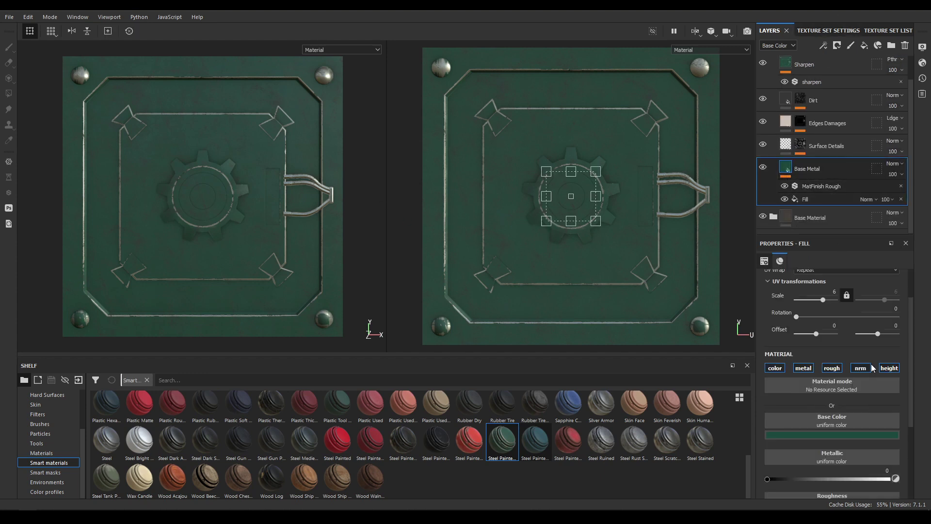
{"action": "left_click", "coordinate": [819, 338]}
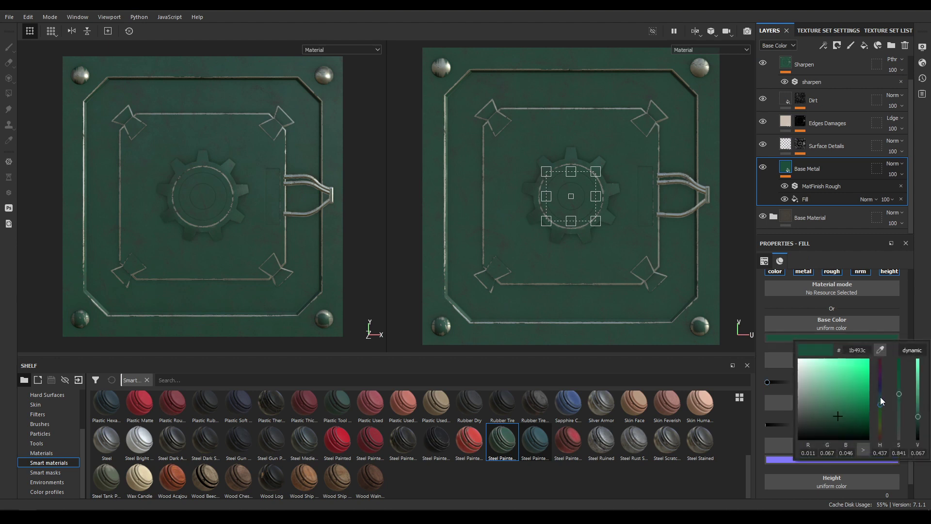
{"action": "left_click_drag", "start_coordinate": [881, 400], "coordinate": [881, 399]}
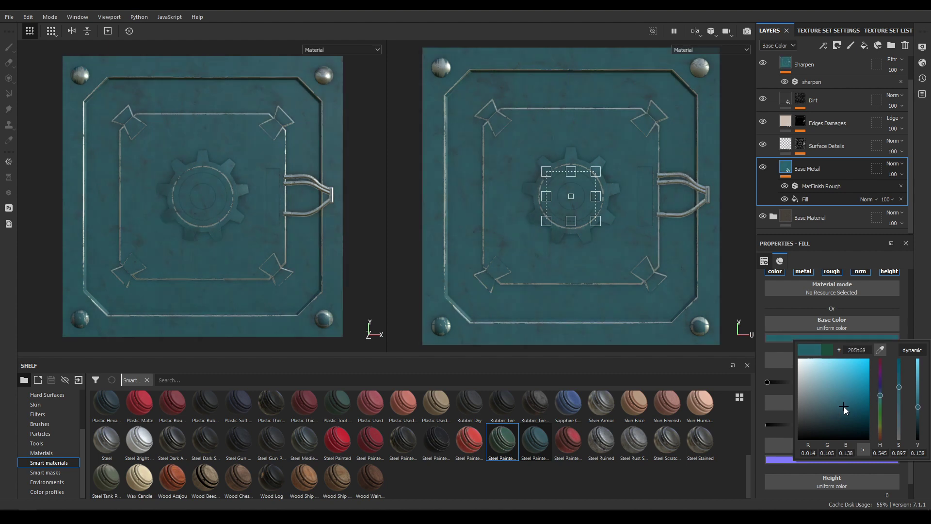
{"action": "left_click_drag", "start_coordinate": [844, 406], "coordinate": [834, 408]}
{"action": "left_click", "coordinate": [807, 64]}
{"action": "scroll", "coordinate": [808, 80], "scroll_direction": "up", "scroll_amount": 1}
{"action": "left_click", "coordinate": [774, 67]}
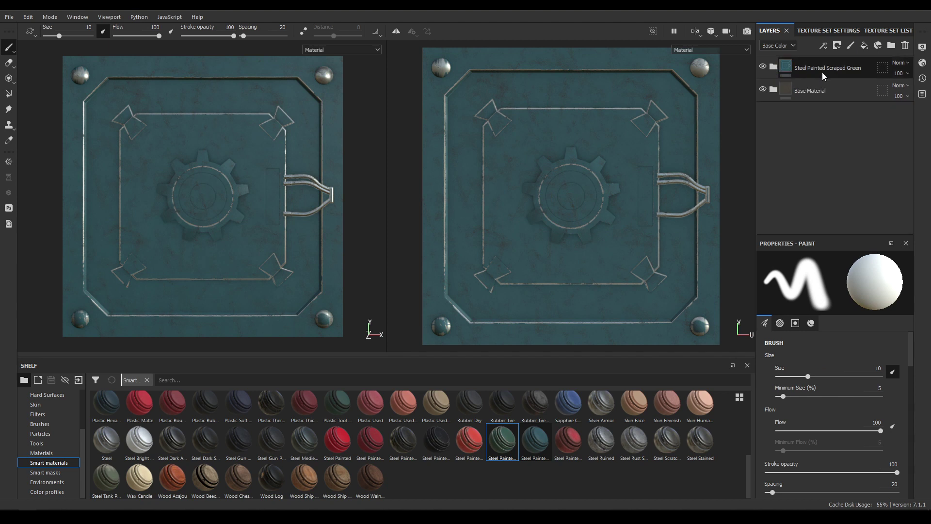
Rename the Steel Painted Scraped Green folder as Blue.
{"action": "double_click", "coordinate": [815, 71]}
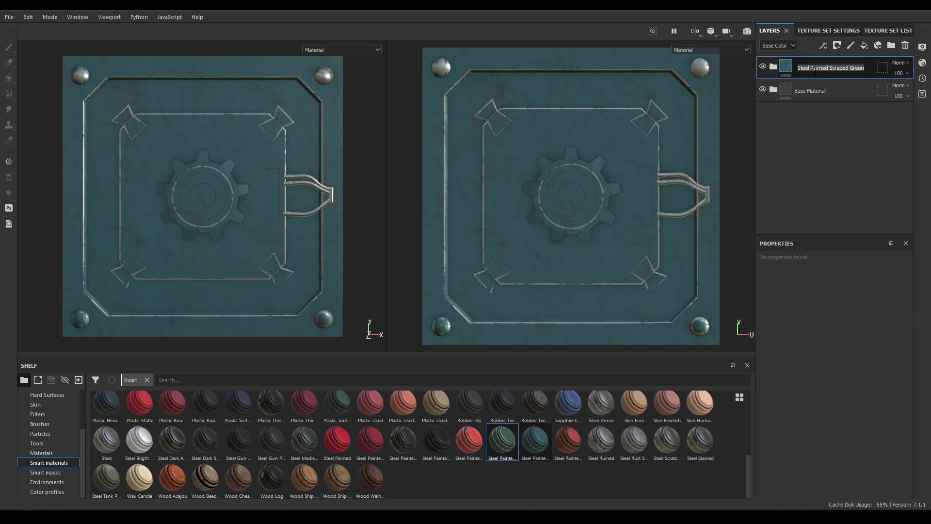
{"action": "type", "text": "Blue"}
{"action": "key", "text": "Return"}
{"action": "double_click", "coordinate": [816, 71]}
{"action": "type", "text": "Bl"}
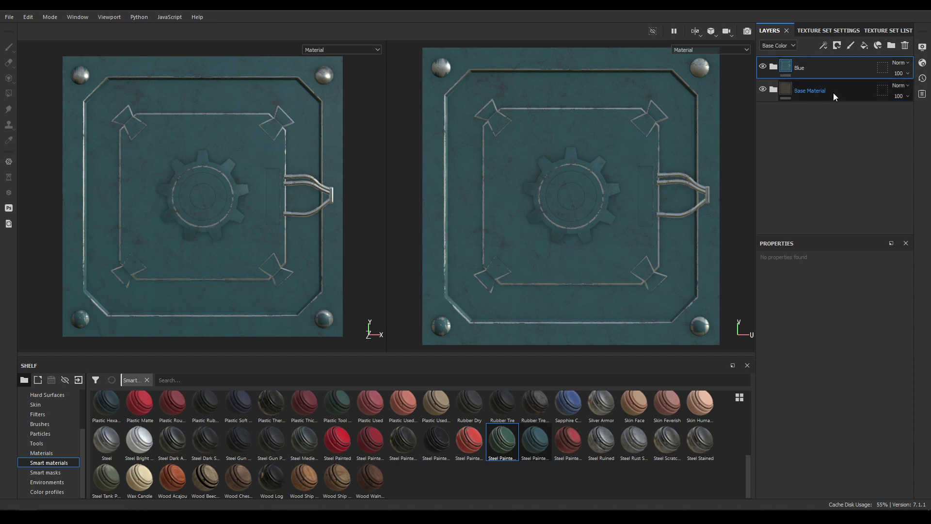
Duplicate the Blue folder three times and hide the three copies.
{"action": "key", "text": "ctrl+d"}
{"action": "key", "text": "ctrl+d"}
{"action": "key", "text": "ctrl+d"}
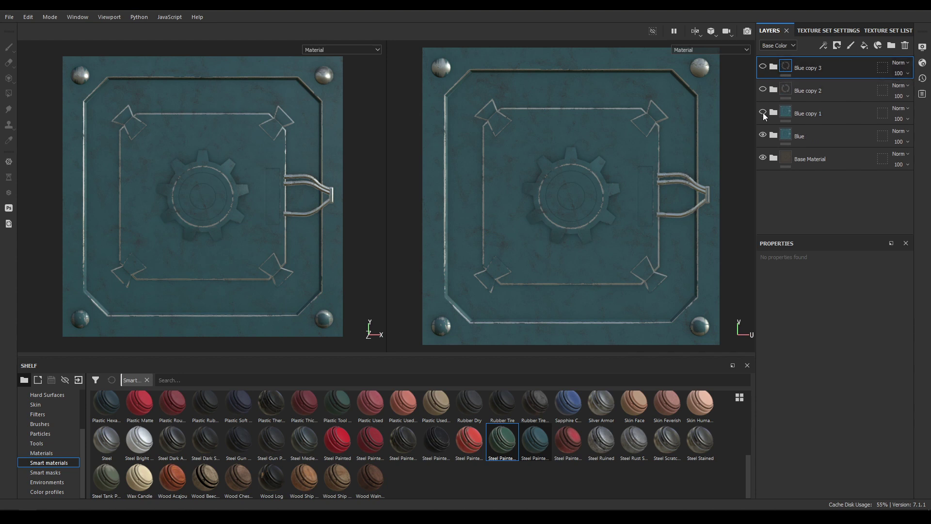
Add a color selection mask to the original Blue folder and pick the grey outer frame from the ID map.
{"action": "left_click", "coordinate": [796, 140]}
{"action": "right_click", "coordinate": [819, 139]}
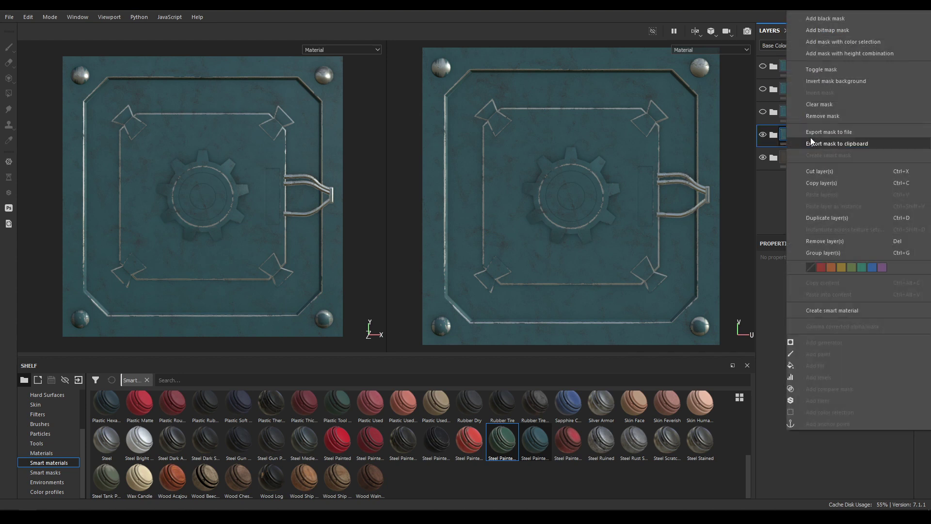
{"action": "left_click", "coordinate": [860, 42]}
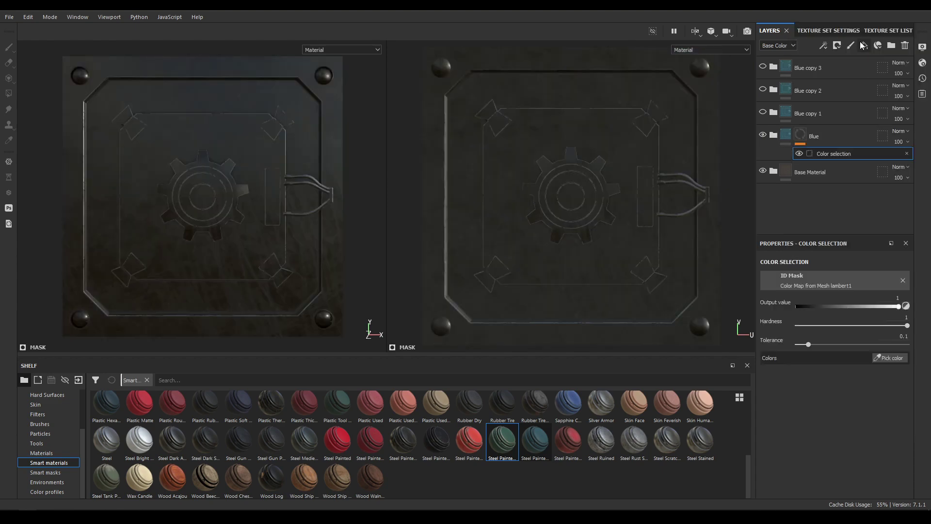
{"action": "left_click", "coordinate": [892, 359]}
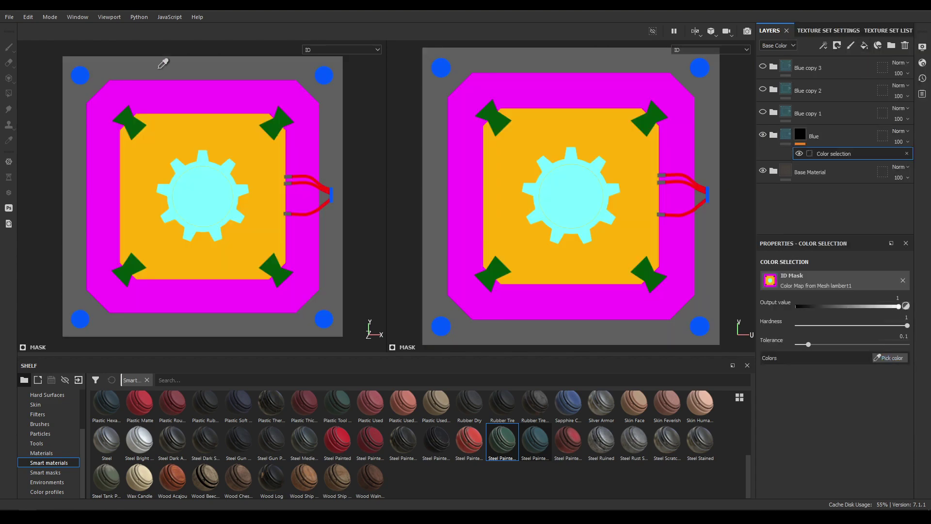
{"action": "left_click", "coordinate": [248, 62]}
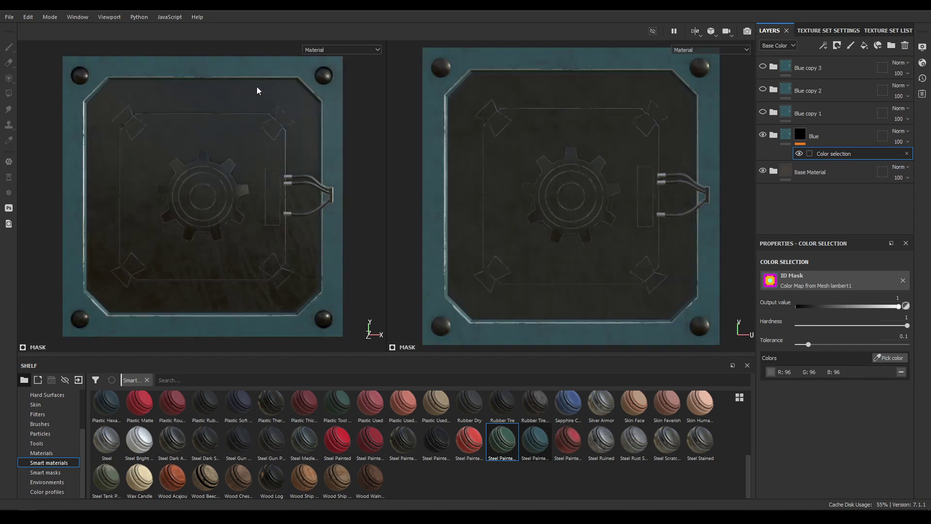
{"action": "scroll", "coordinate": [178, 123], "scroll_direction": "up", "scroll_amount": 3}
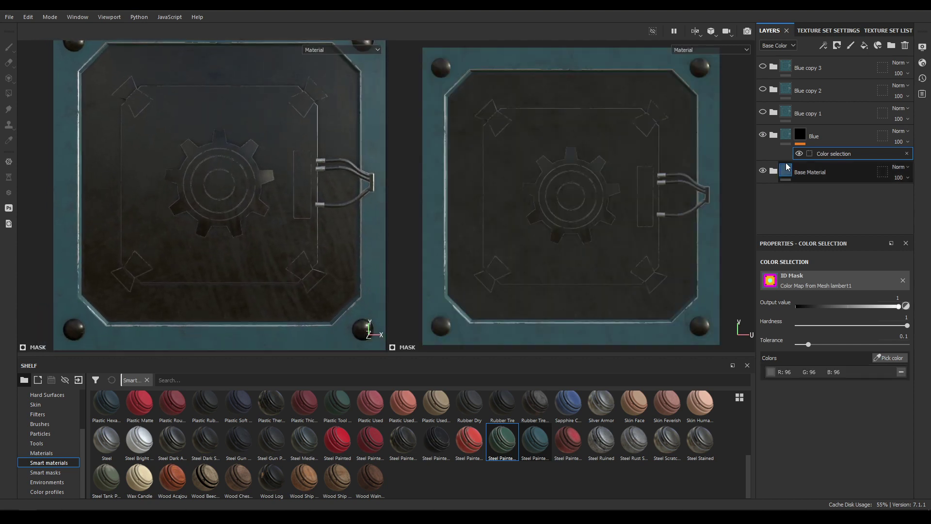
Make the Blue copy 1 folder visible and expand it.
{"action": "left_click", "coordinate": [813, 114]}
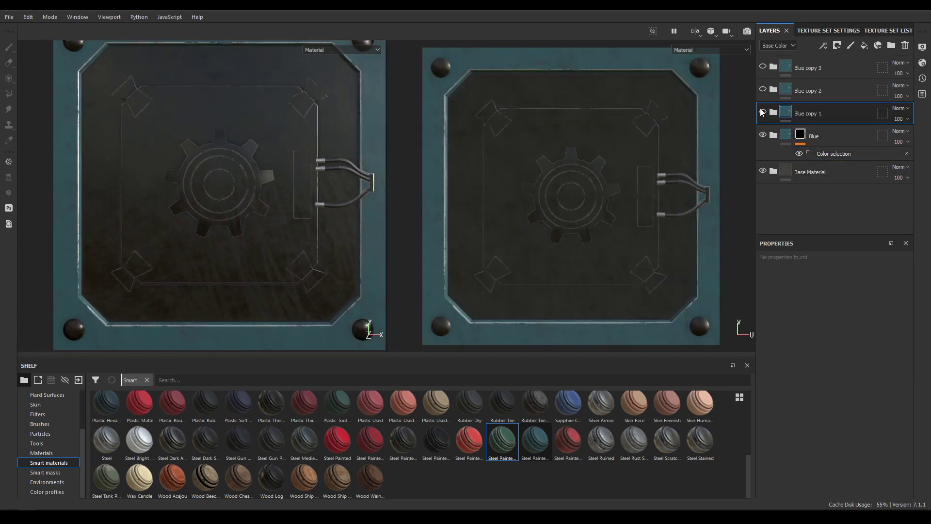
{"action": "left_click", "coordinate": [762, 112]}
{"action": "left_click", "coordinate": [774, 112]}
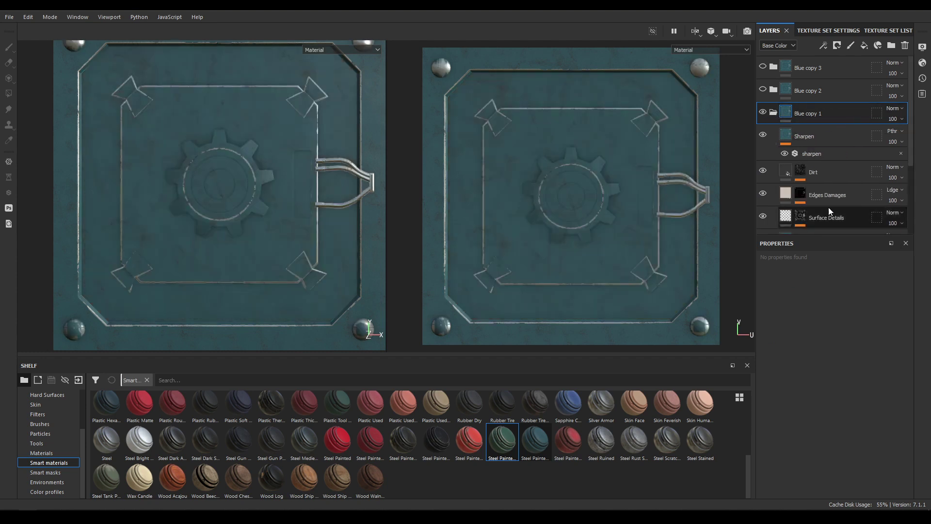
Change the base color of the Base Metal layer inside Blue copy 1 to yellow d9af26.
{"action": "scroll", "coordinate": [815, 186], "scroll_direction": "down", "scroll_amount": 3}
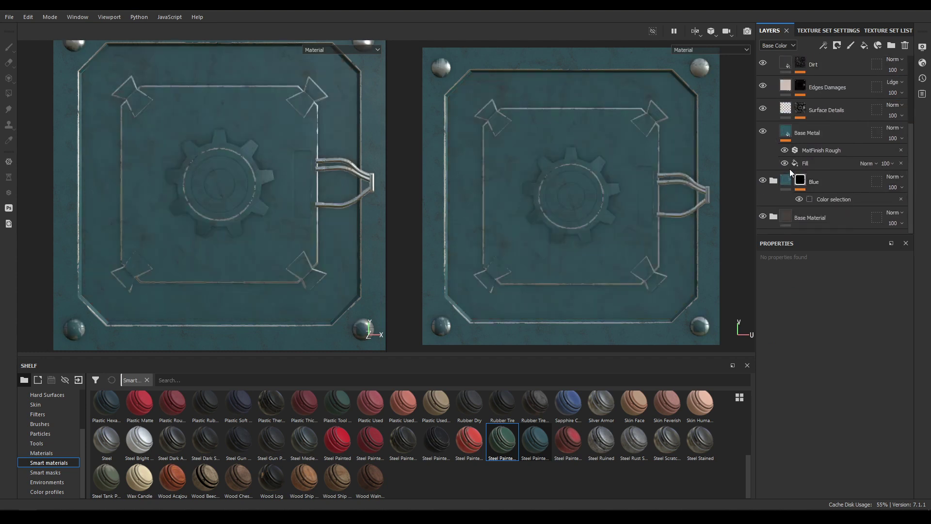
{"action": "scroll", "coordinate": [791, 179], "scroll_direction": "up", "scroll_amount": 2}
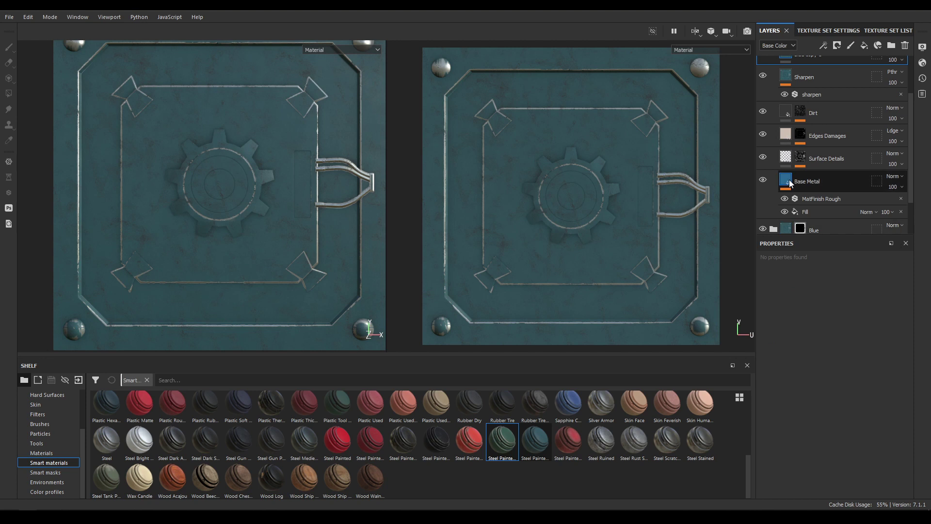
{"action": "left_click", "coordinate": [792, 185]}
{"action": "scroll", "coordinate": [846, 404], "scroll_direction": "down", "scroll_amount": 1}
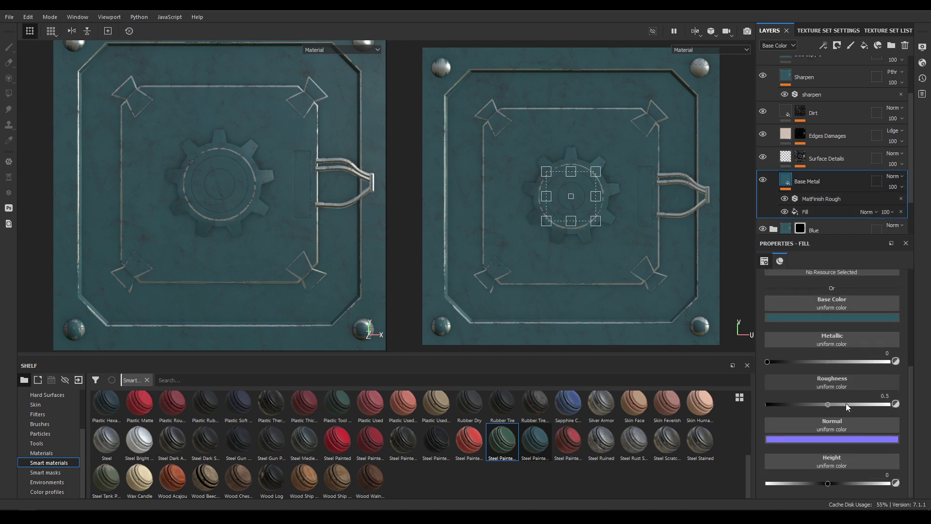
{"action": "left_click", "coordinate": [826, 318]}
{"action": "left_click_drag", "start_coordinate": [876, 380], "coordinate": [881, 411]}
{"action": "left_click_drag", "start_coordinate": [830, 393], "coordinate": [858, 355]}
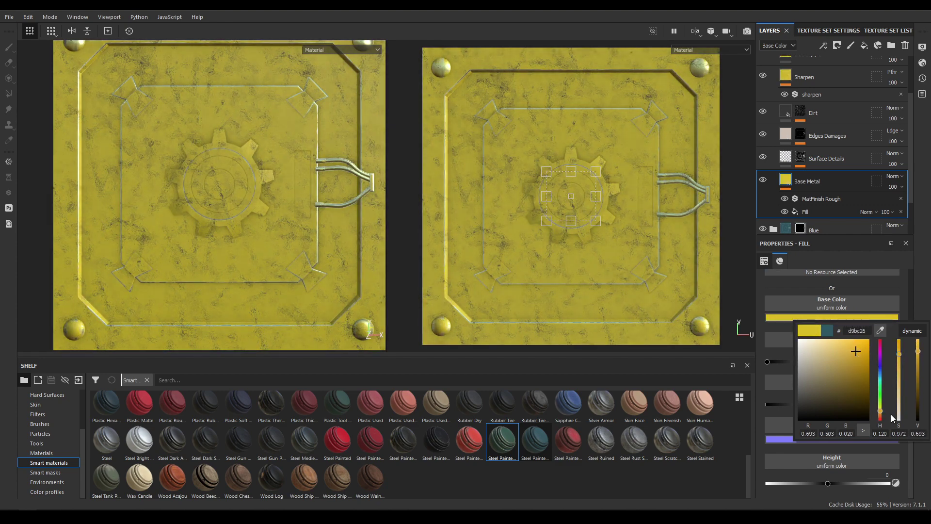
{"action": "left_click", "coordinate": [881, 415]}
{"action": "left_click_drag", "start_coordinate": [880, 412], "coordinate": [880, 413]}
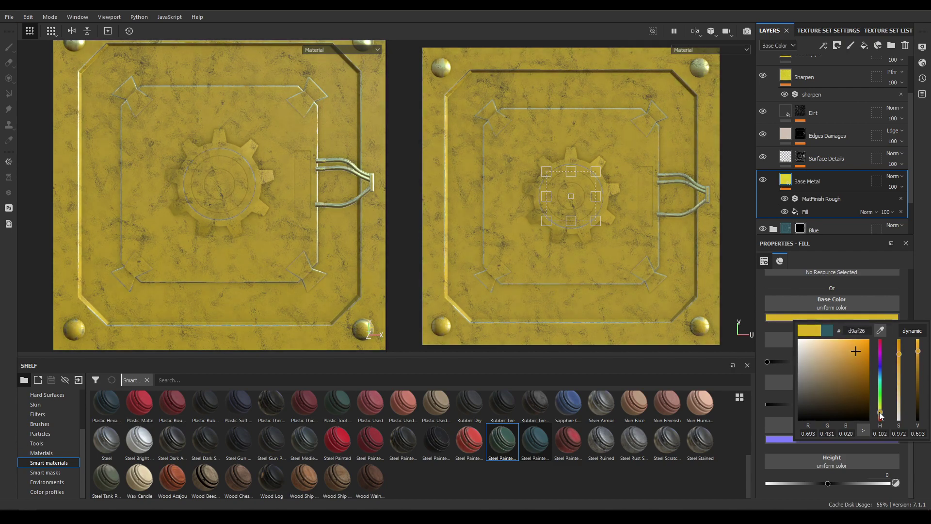
{"action": "left_click", "coordinate": [922, 231]}
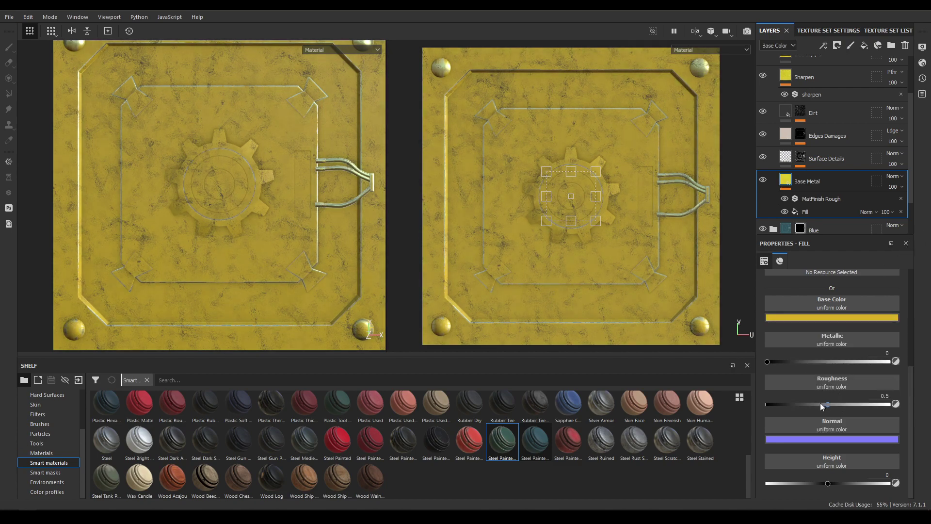
Set the roughness of the yellow Base Metal layer to 0.3.
{"action": "left_click_drag", "start_coordinate": [825, 404], "coordinate": [799, 404]}
{"action": "left_click", "coordinate": [881, 395]}
{"action": "type", "text": "0.3"}
{"action": "key", "text": "Return"}
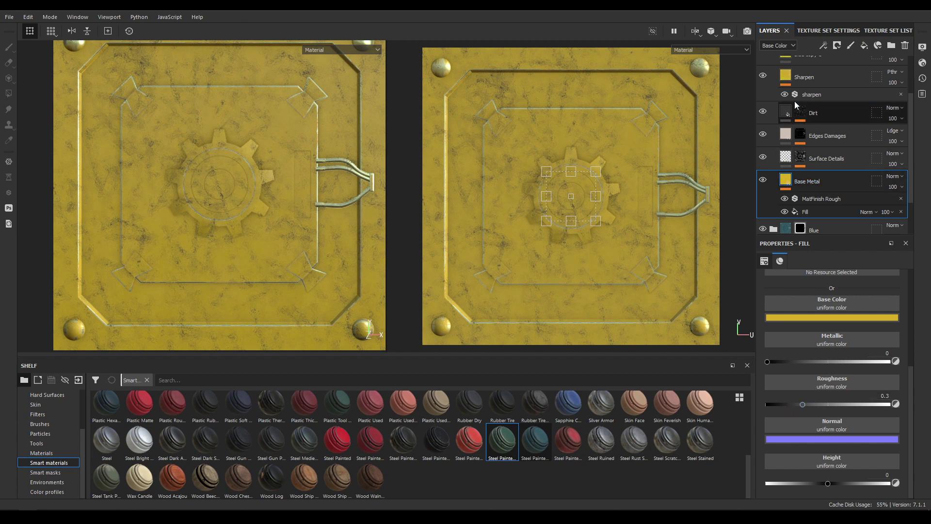
Lower the opacity of the Dirt layer inside Blue copy 1 to 30 and collapse the folder.
{"action": "scroll", "coordinate": [805, 106], "scroll_direction": "up", "scroll_amount": 2}
{"action": "left_click", "coordinate": [837, 123]}
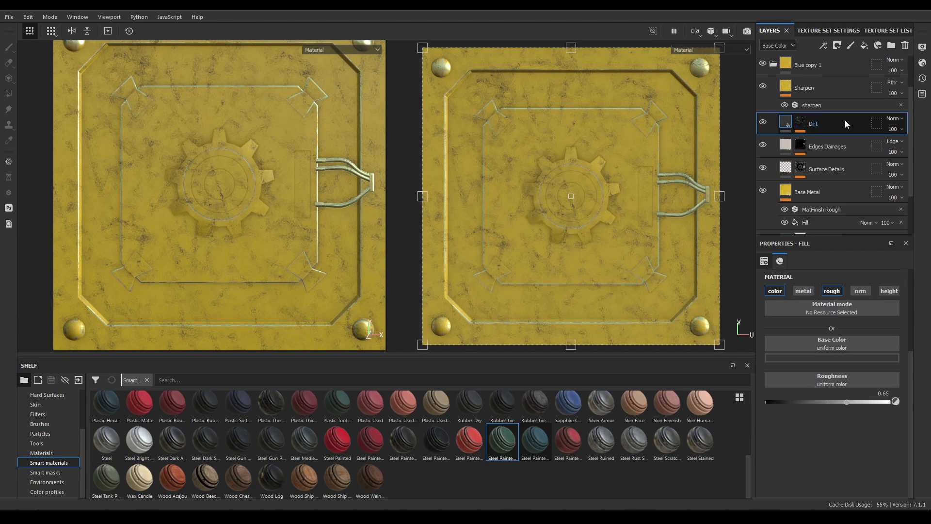
{"action": "left_click", "coordinate": [902, 129]}
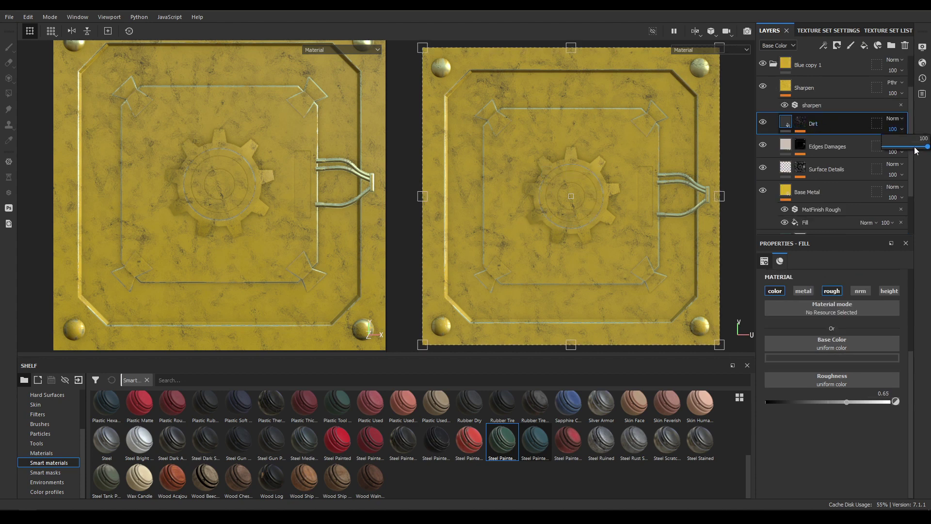
{"action": "left_click_drag", "start_coordinate": [916, 150], "coordinate": [897, 152]}
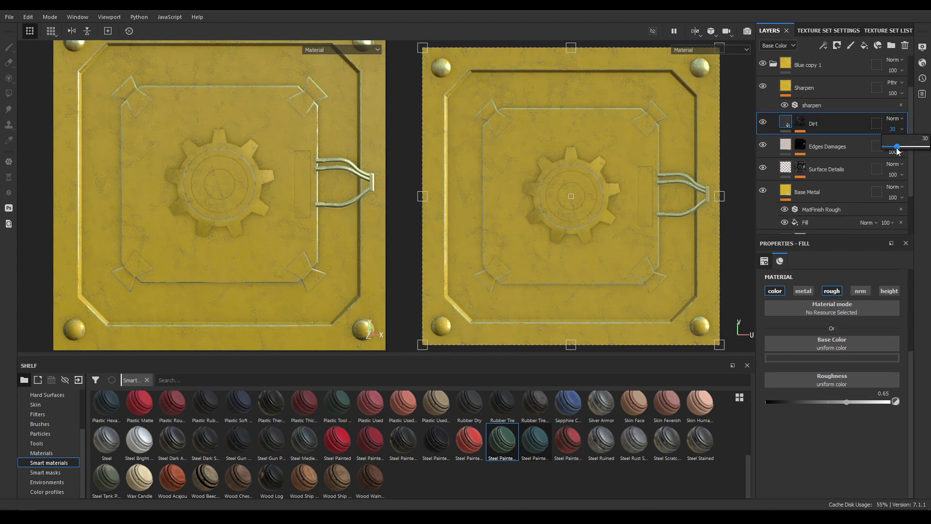
{"action": "left_click", "coordinate": [773, 64]}
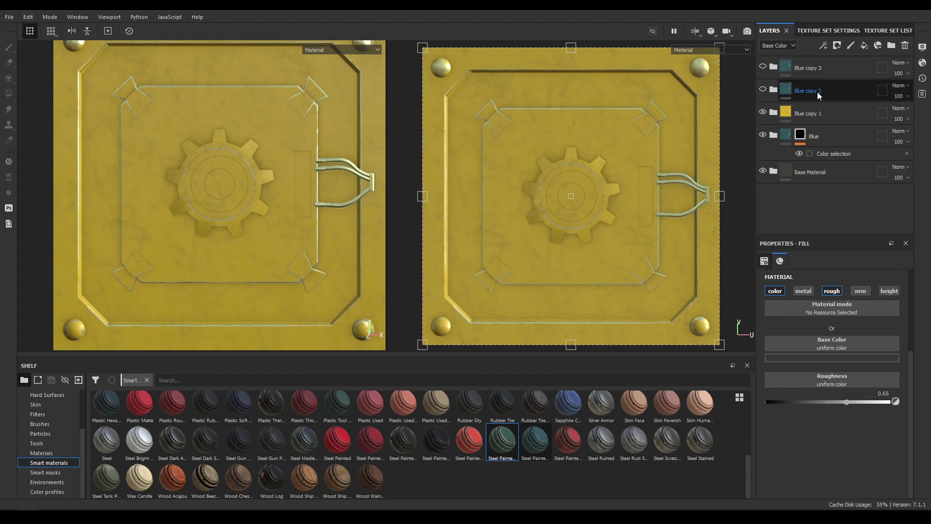
Rename the Blue copy 1 folder as Yellow.
{"action": "double_click", "coordinate": [807, 113]}
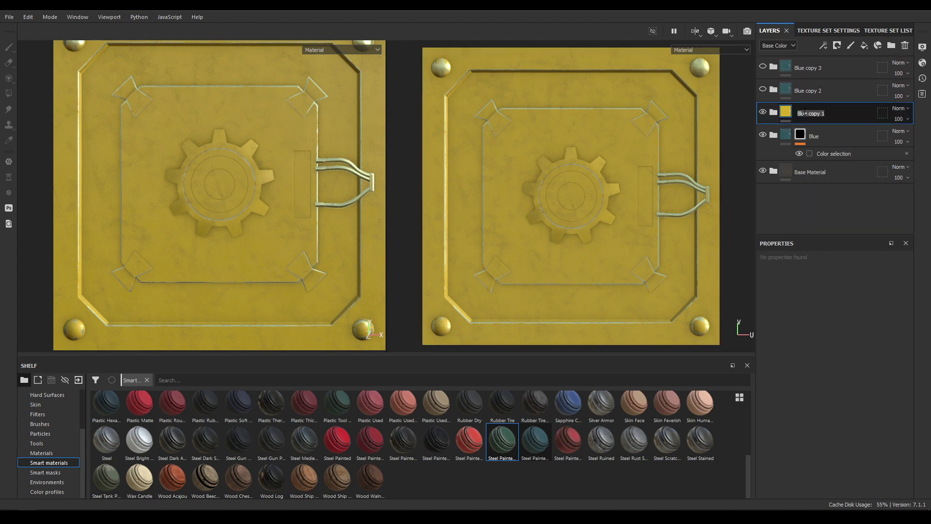
{"action": "type", "text": "Yellow"}
{"action": "key", "text": "Return"}
Add a color selection mask to the Yellow folder and pick the orange center panel from the ID map.
{"action": "right_click", "coordinate": [805, 113]}
{"action": "left_click", "coordinate": [837, 43]}
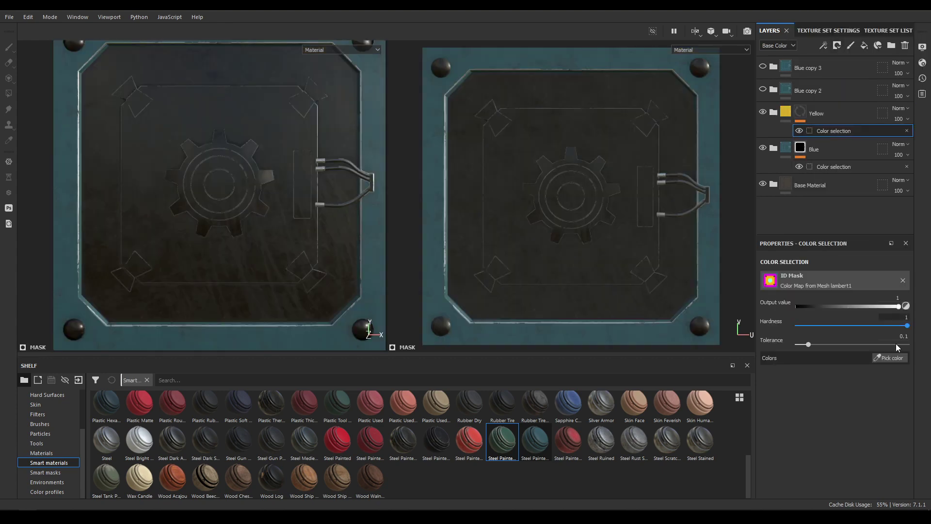
{"action": "left_click", "coordinate": [897, 361]}
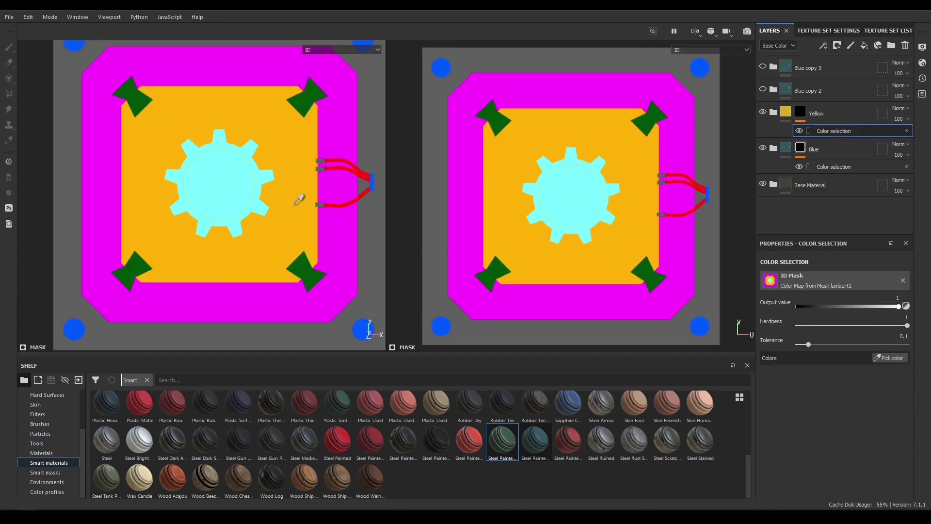
{"action": "left_click", "coordinate": [265, 118]}
{"action": "scroll", "coordinate": [222, 128], "scroll_direction": "down", "scroll_amount": 3}
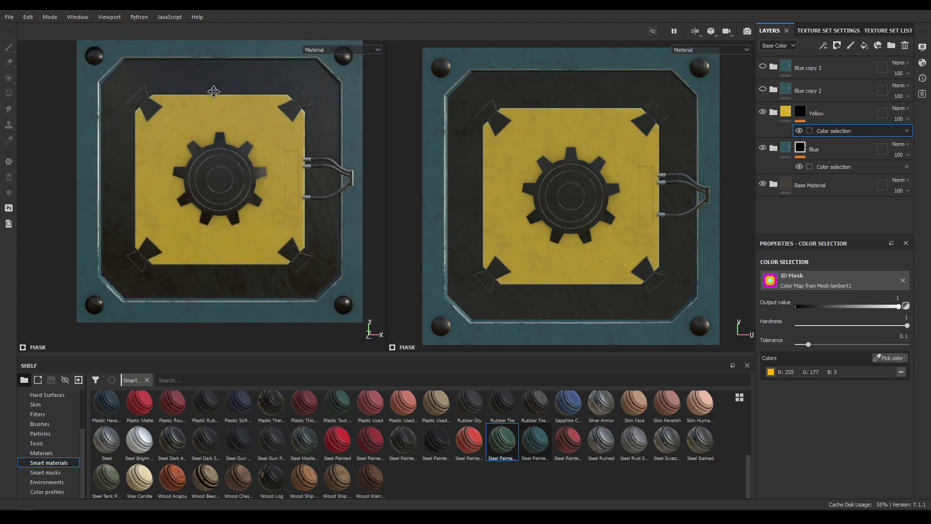
Expand the Yellow folder and change its Base Metal base color to a brighter, more saturated yellow.
{"action": "left_click", "coordinate": [774, 113]}
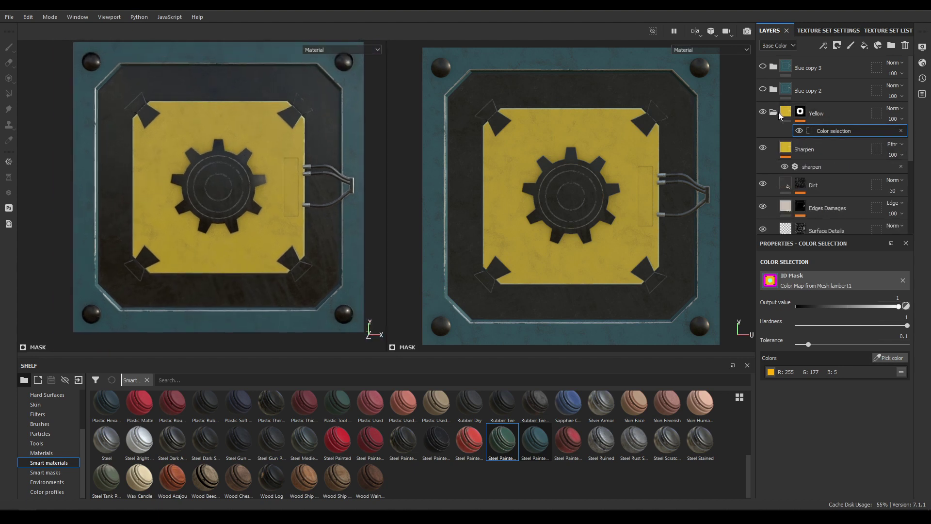
{"action": "scroll", "coordinate": [789, 189], "scroll_direction": "down", "scroll_amount": 3}
{"action": "left_click", "coordinate": [784, 142]}
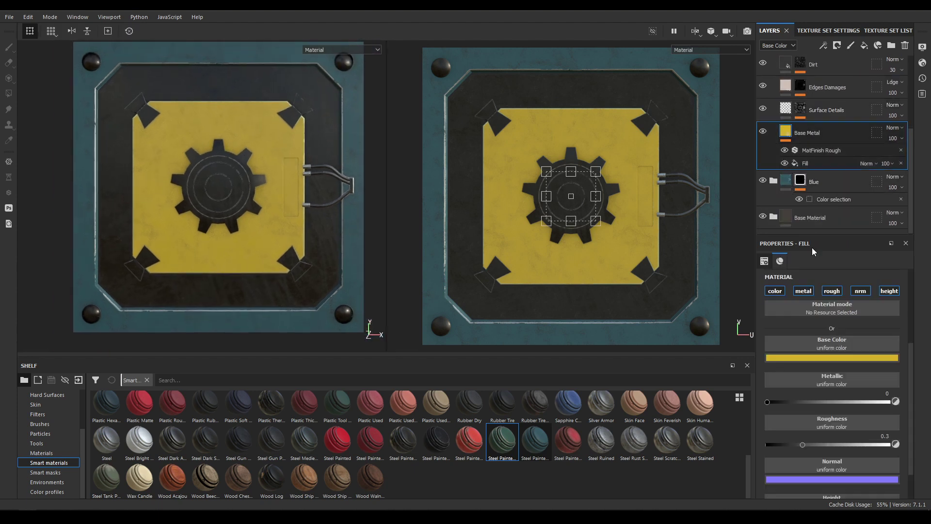
{"action": "left_click", "coordinate": [842, 356]}
{"action": "mouse_move", "coordinate": [857, 391]}
{"action": "left_mouse_down"}
{"action": "mouse_move", "coordinate": [867, 393]}
{"action": "mouse_move", "coordinate": [855, 395]}
{"action": "mouse_move", "coordinate": [868, 380]}
{"action": "mouse_move", "coordinate": [866, 389]}
{"action": "left_mouse_up"}
{"action": "left_click_drag", "start_coordinate": [881, 456], "coordinate": [882, 452]}
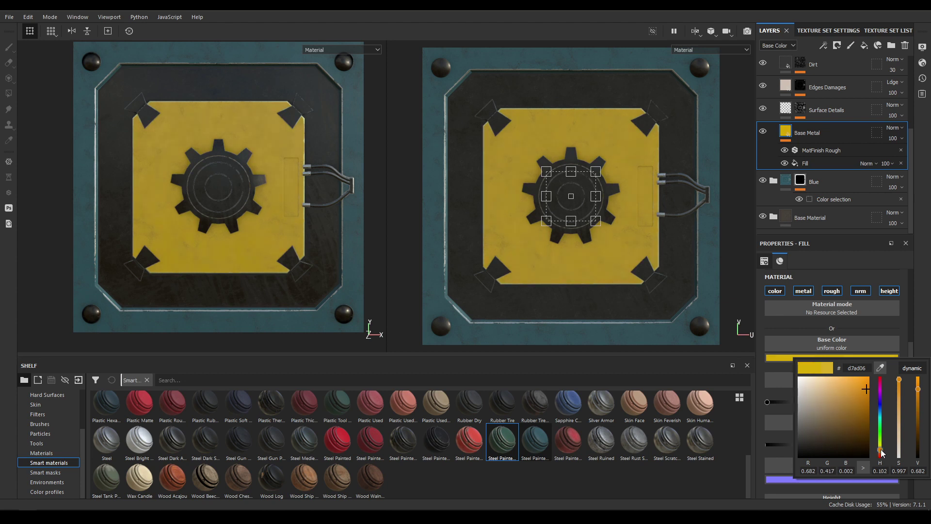
{"action": "left_click", "coordinate": [924, 267]}
{"action": "scroll", "coordinate": [334, 224], "scroll_direction": "down", "scroll_amount": 1}
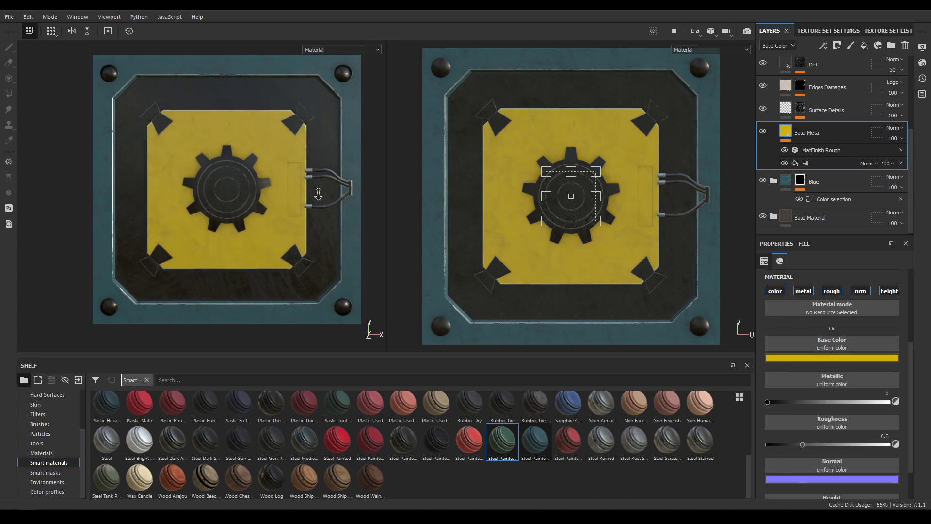
{"action": "left_click", "coordinate": [853, 360]}
{"action": "left_click", "coordinate": [866, 384]}
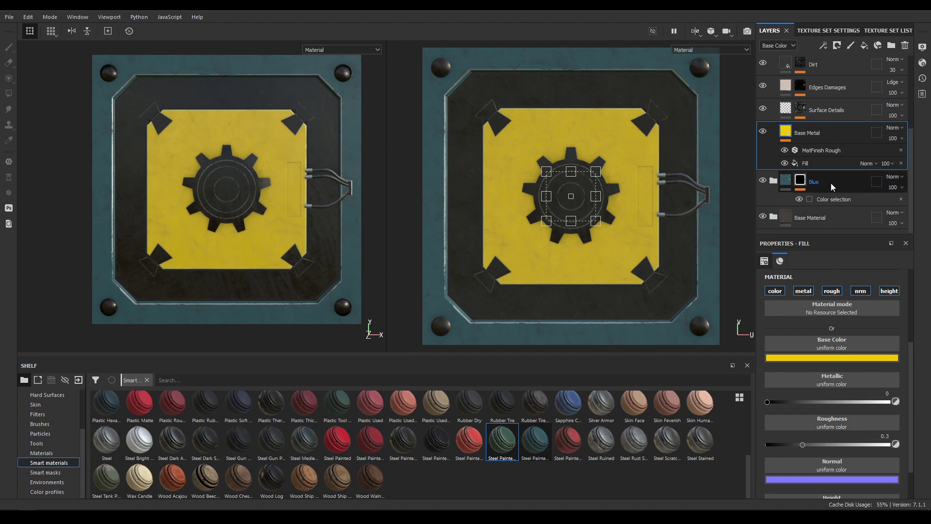
Set the Grunge Map 012 balance to 0.3 in the roughness fill of the Yellow folder's Base Metal layer.
{"action": "left_click", "coordinate": [816, 164]}
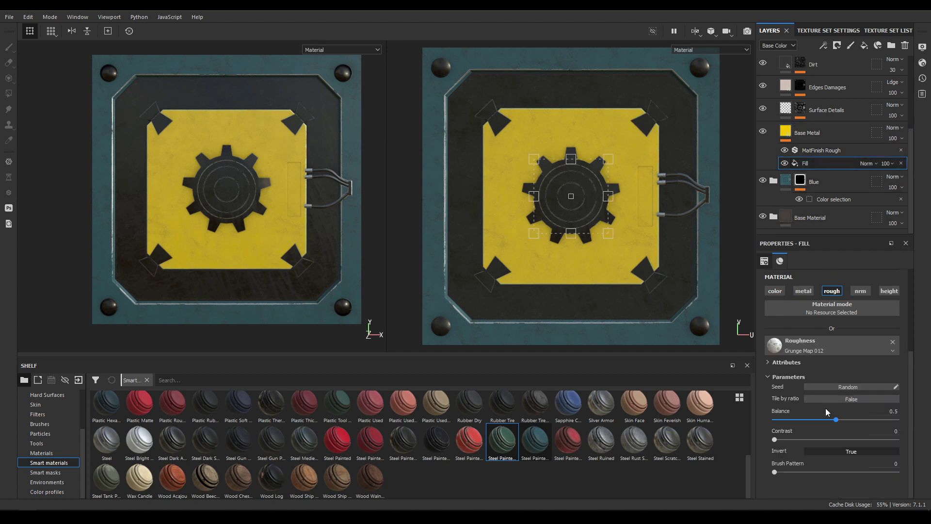
{"action": "left_click_drag", "start_coordinate": [834, 420], "coordinate": [807, 421]}
{"action": "left_click", "coordinate": [894, 411]}
{"action": "type", "text": "0.3"}
{"action": "key", "text": "Return"}
Set the MatFinish Rough filter's scale to 3 on the yellow Base Metal layer and collapse the Yellow folder.
{"action": "scroll", "coordinate": [841, 336], "scroll_direction": "up", "scroll_amount": 3}
{"action": "left_click", "coordinate": [820, 150]}
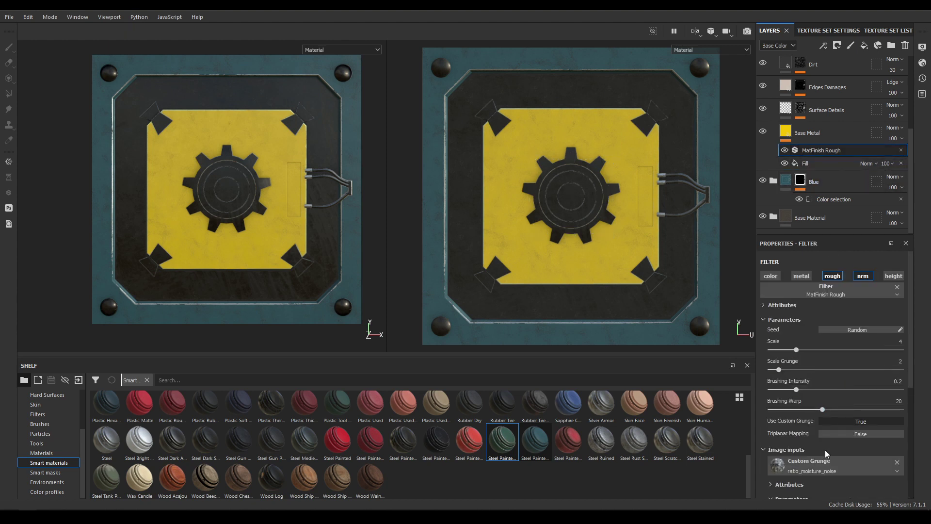
{"action": "scroll", "coordinate": [825, 450], "scroll_direction": "down", "scroll_amount": 4}
{"action": "scroll", "coordinate": [825, 448], "scroll_direction": "up", "scroll_amount": 4}
{"action": "left_click_drag", "start_coordinate": [796, 351], "coordinate": [787, 350]}
{"action": "scroll", "coordinate": [841, 92], "scroll_direction": "up", "scroll_amount": 3}
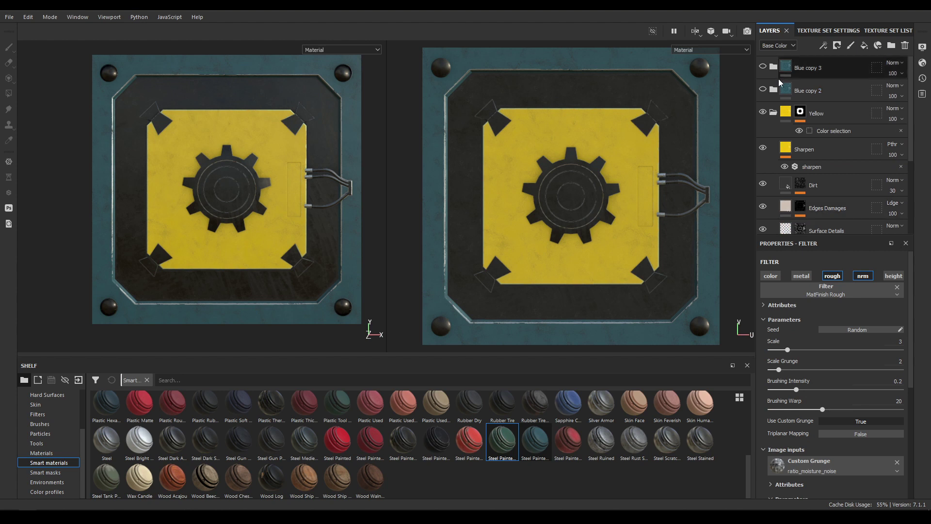
{"action": "left_click", "coordinate": [777, 112]}
Show the Blue copy 2 folder and change its Base Metal base color to dark green 013c2d.
{"action": "left_click", "coordinate": [787, 90]}
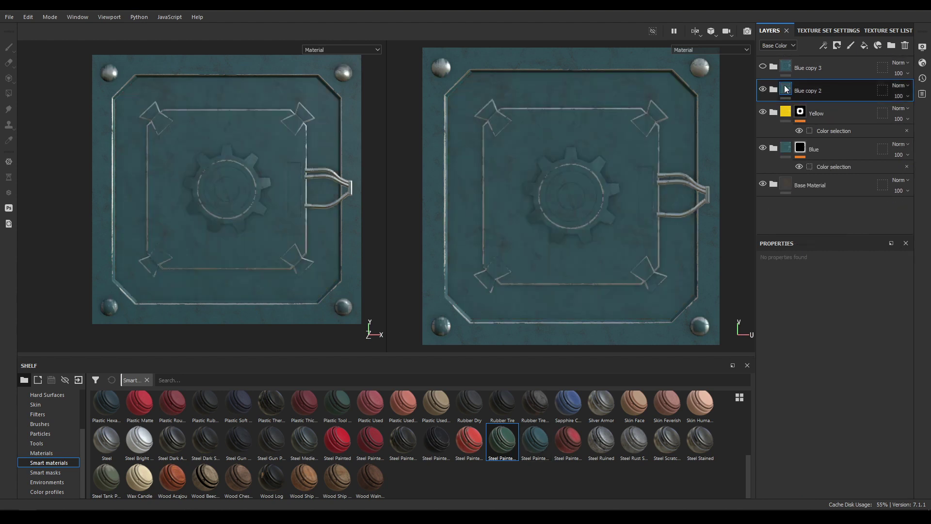
{"action": "left_click", "coordinate": [774, 91]}
{"action": "scroll", "coordinate": [805, 146], "scroll_direction": "down", "scroll_amount": 3}
{"action": "left_click", "coordinate": [787, 122]}
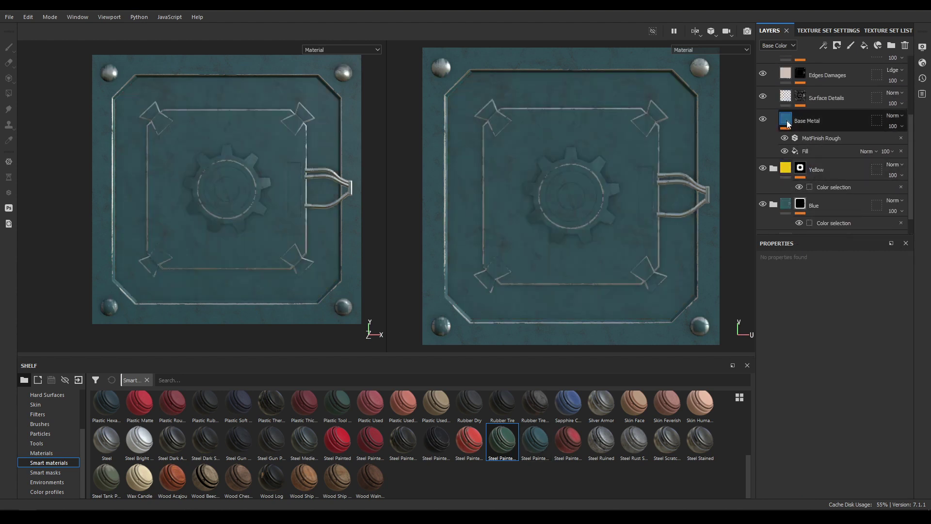
{"action": "left_click", "coordinate": [787, 121]}
{"action": "left_click", "coordinate": [823, 456]}
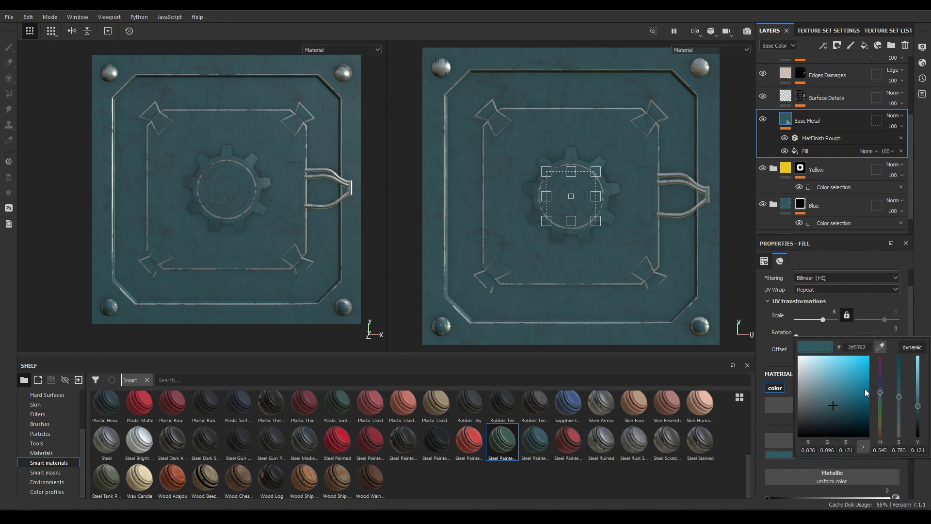
{"action": "left_click_drag", "start_coordinate": [881, 393], "coordinate": [863, 418]}
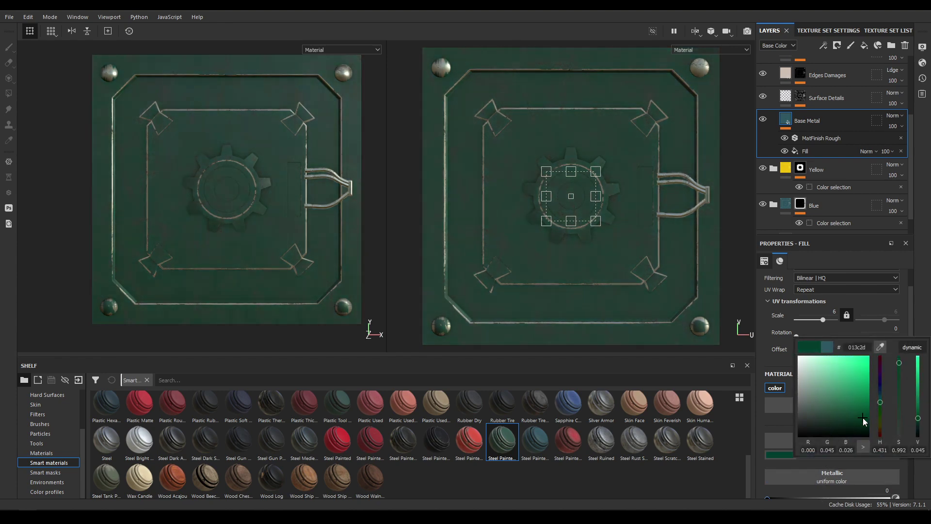
{"action": "left_click", "coordinate": [822, 127]}
{"action": "scroll", "coordinate": [823, 127], "scroll_direction": "up", "scroll_amount": 3}
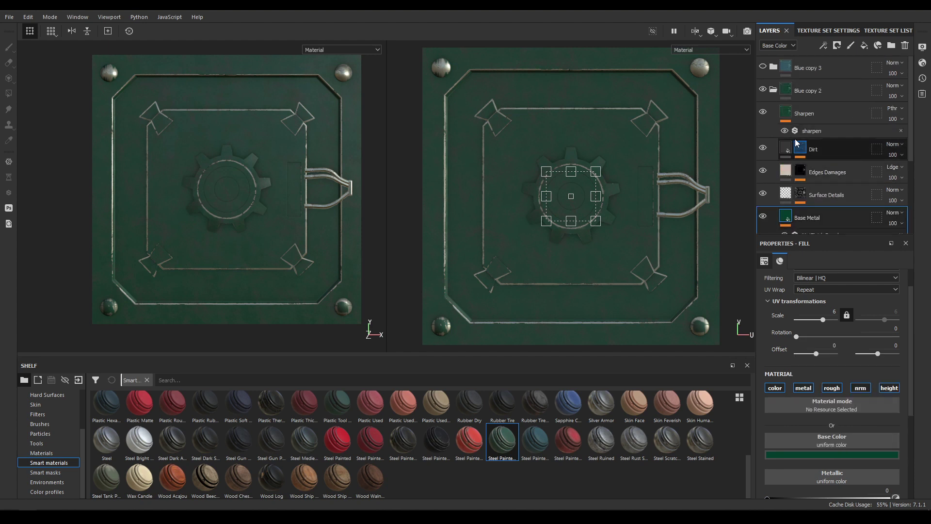
Collapse the Blue copy 2 folder and add a color selection mask picking the dark green corner brackets from the ID map.
{"action": "left_click", "coordinate": [773, 89]}
{"action": "left_click", "coordinate": [825, 90]}
{"action": "right_click", "coordinate": [825, 89]}
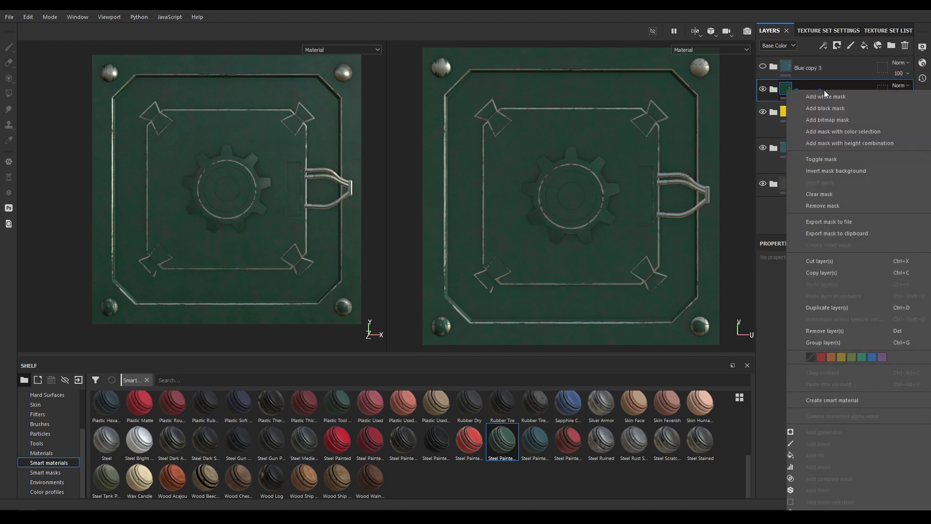
{"action": "left_click", "coordinate": [861, 135]}
{"action": "left_click", "coordinate": [893, 358]}
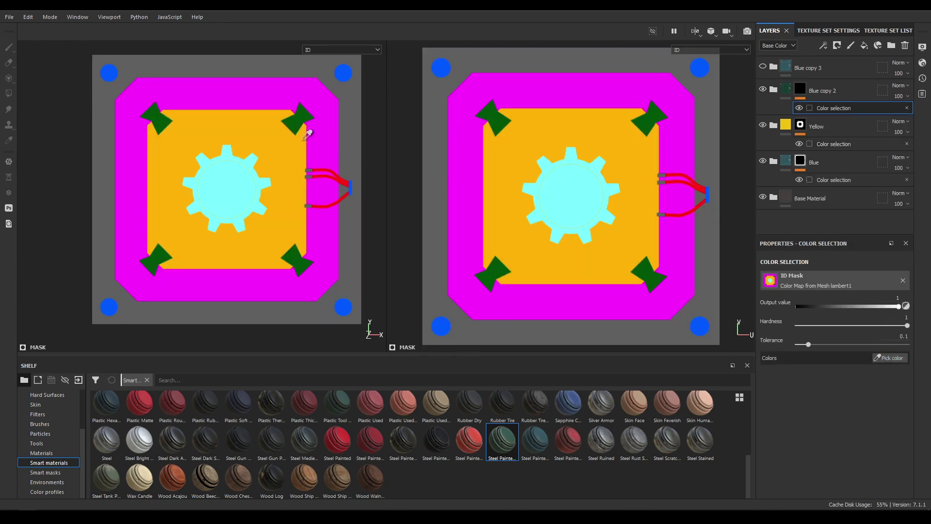
{"action": "left_click", "coordinate": [301, 116]}
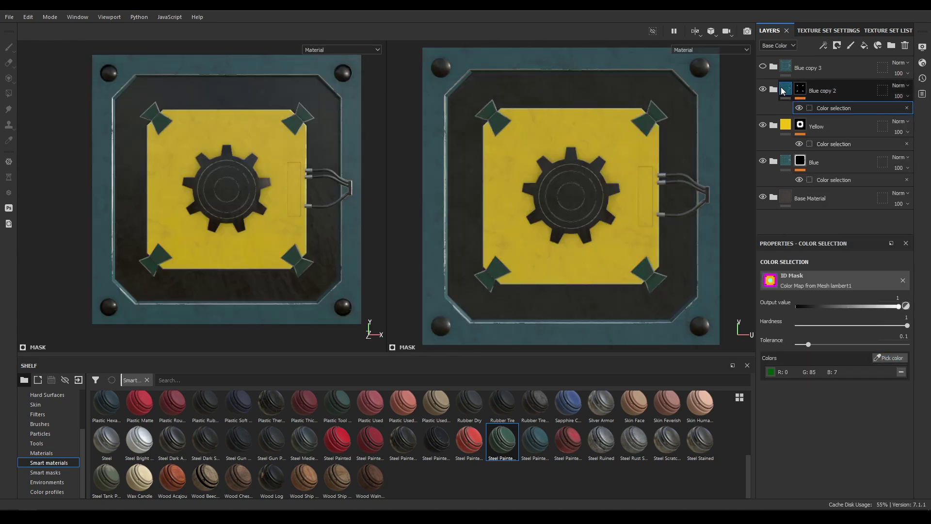
Rename the Blue copy 2 folder as Green.
{"action": "double_click", "coordinate": [813, 90]}
{"action": "type", "text": "Green"}
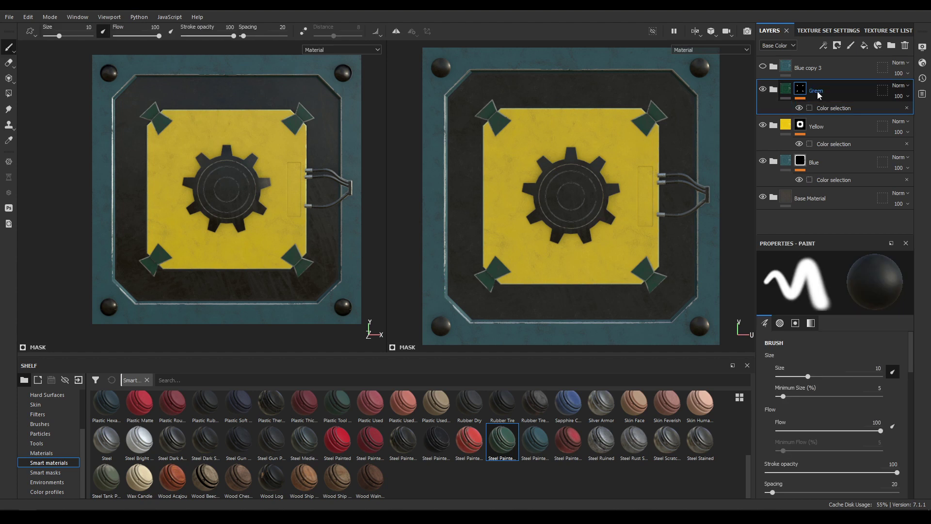
{"action": "left_click", "coordinate": [786, 90]}
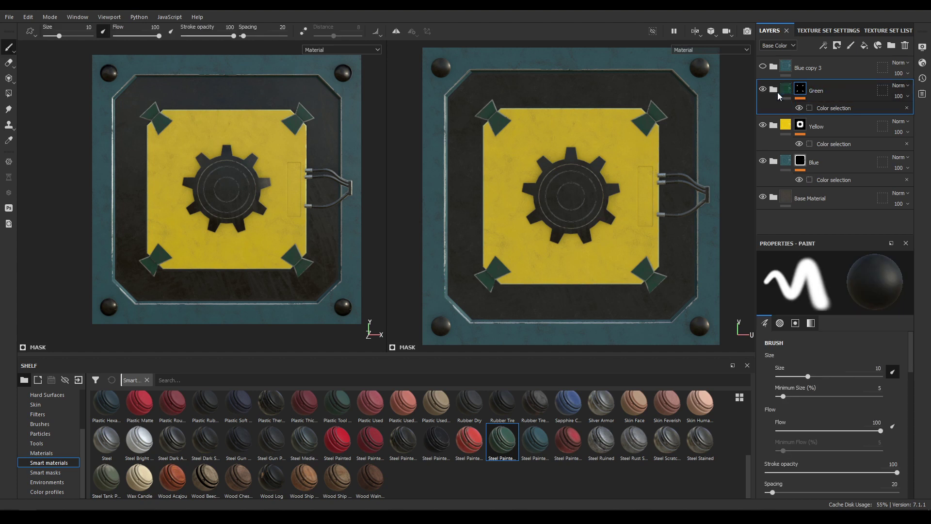
Brighten the base color of the Green folder's Base Metal layer to 05664f and collapse the folder.
{"action": "left_click", "coordinate": [774, 90]}
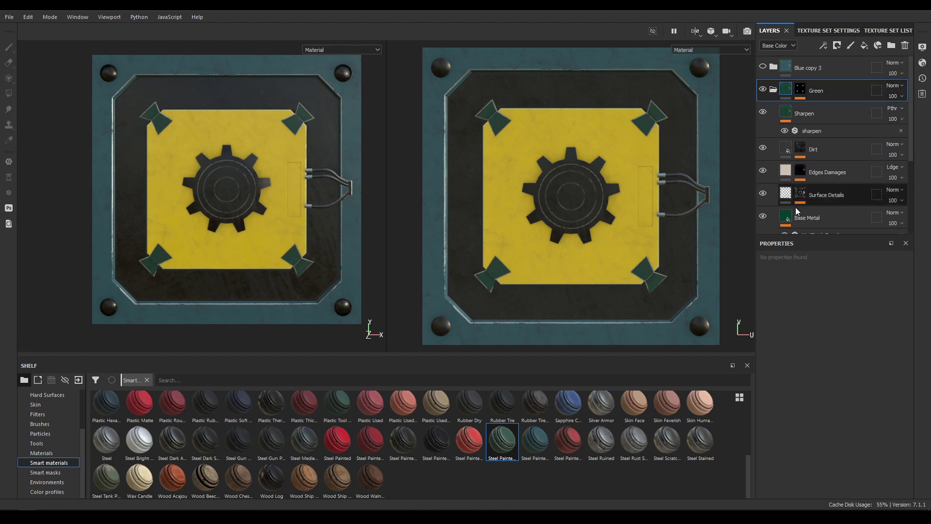
{"action": "scroll", "coordinate": [793, 204], "scroll_direction": "down", "scroll_amount": 2}
{"action": "left_click", "coordinate": [784, 164]}
{"action": "left_click", "coordinate": [837, 456]}
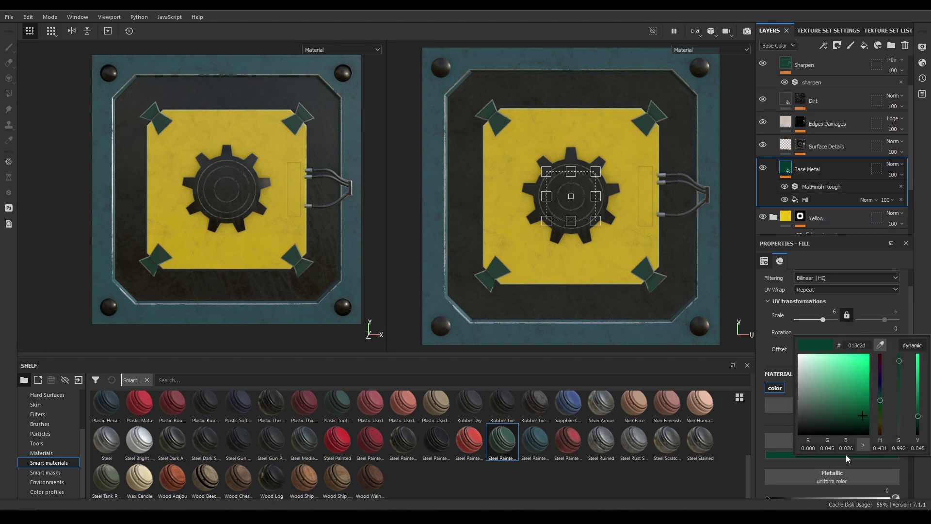
{"action": "left_click_drag", "start_coordinate": [862, 411], "coordinate": [862, 402]}
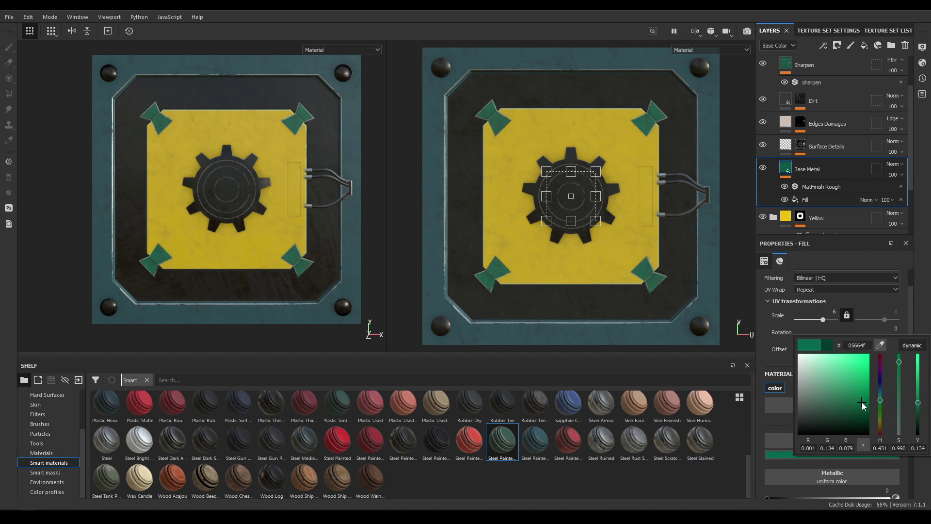
{"action": "left_click", "coordinate": [837, 45]}
{"action": "left_click", "coordinate": [809, 67]}
{"action": "scroll", "coordinate": [807, 68], "scroll_direction": "up", "scroll_amount": 3}
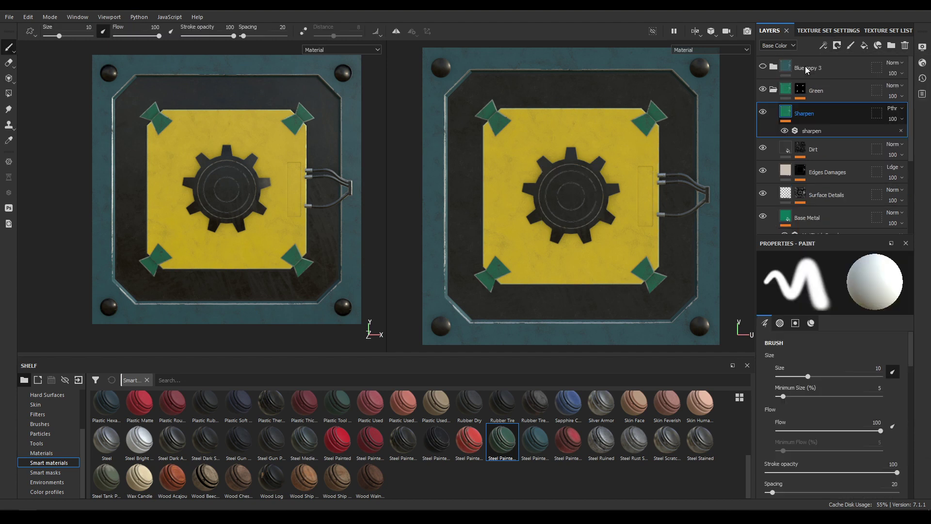
{"action": "left_click", "coordinate": [773, 90]}
Change the base color of the Blue folder's Base Metal layer to the brighter teal 167889 and collapse the folder.
{"action": "left_click", "coordinate": [774, 148]}
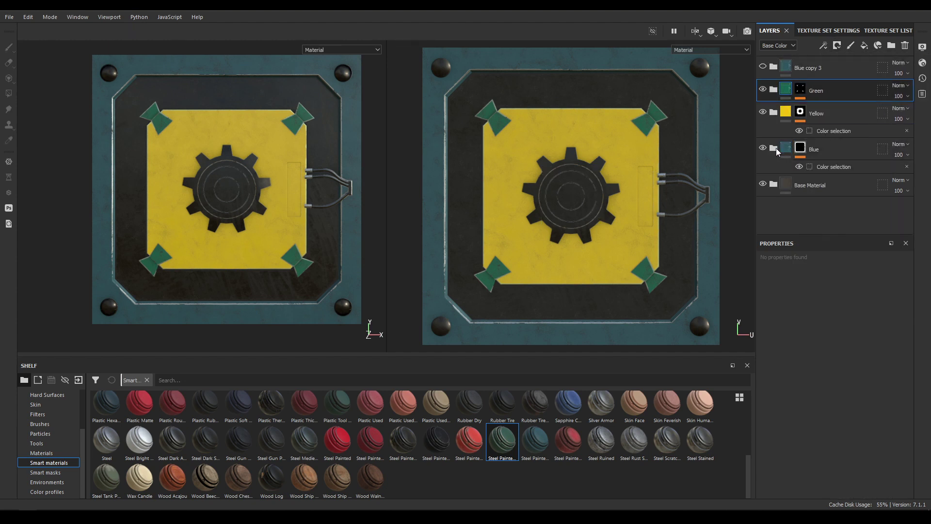
{"action": "scroll", "coordinate": [826, 203], "scroll_direction": "down", "scroll_amount": 3}
{"action": "left_click", "coordinate": [793, 176]}
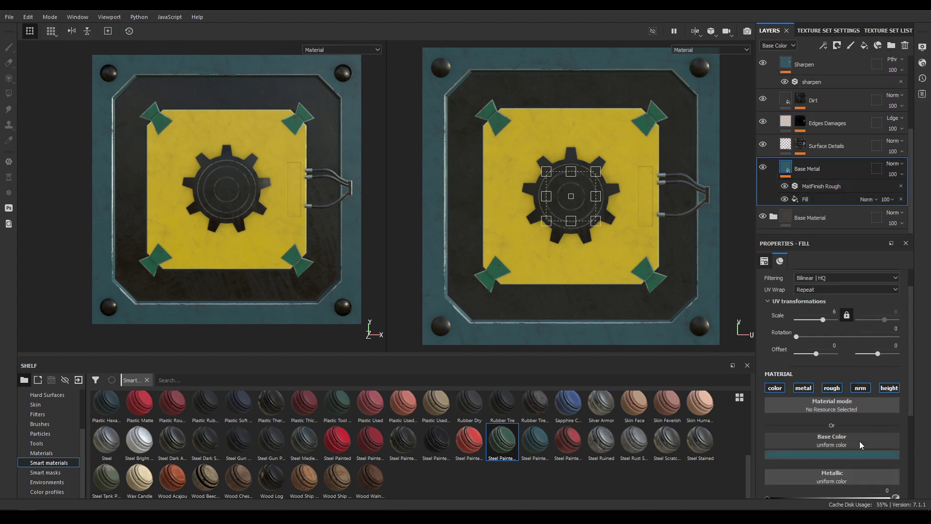
{"action": "left_click", "coordinate": [859, 452]}
{"action": "mouse_move", "coordinate": [847, 400]}
{"action": "left_mouse_down"}
{"action": "mouse_move", "coordinate": [846, 386]}
{"action": "mouse_move", "coordinate": [854, 386]}
{"action": "left_mouse_up"}
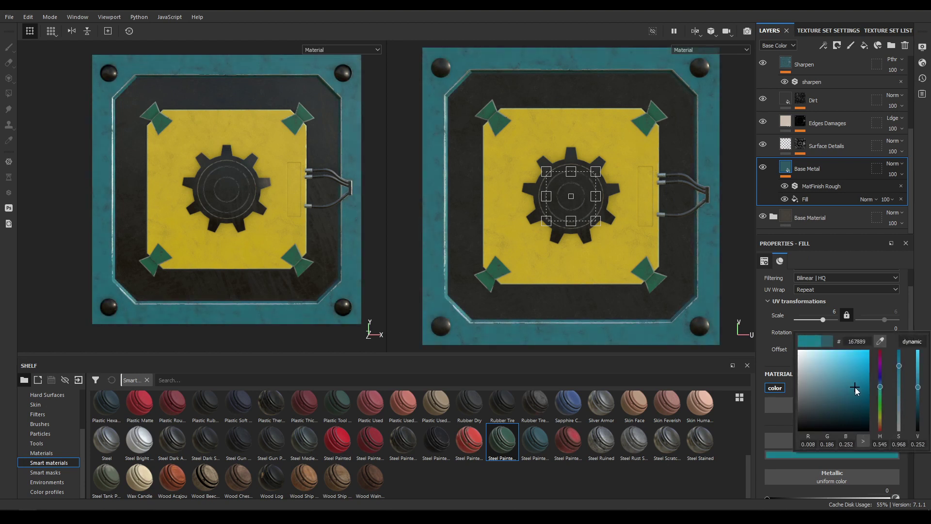
{"action": "left_click", "coordinate": [826, 171]}
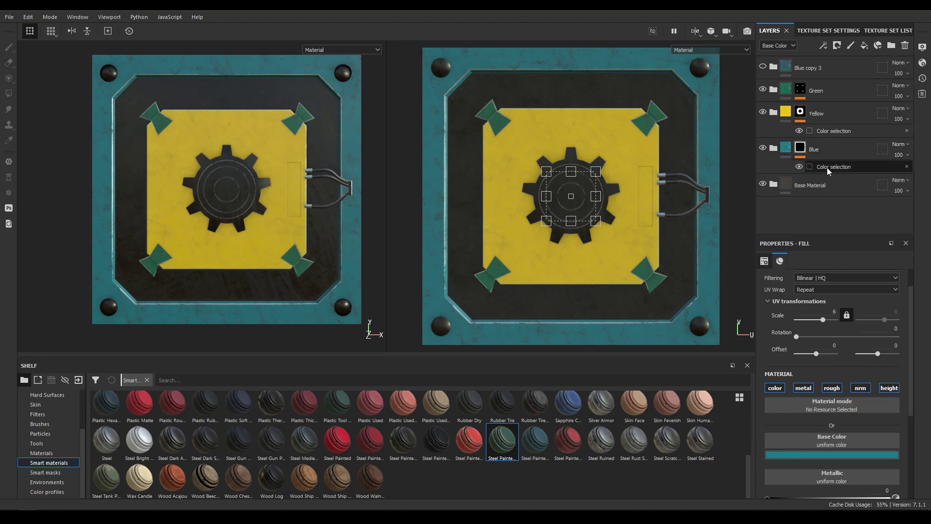
Add the cyan center gear from the ID map to the Blue folder's color selection mask.
{"action": "left_click", "coordinate": [844, 167]}
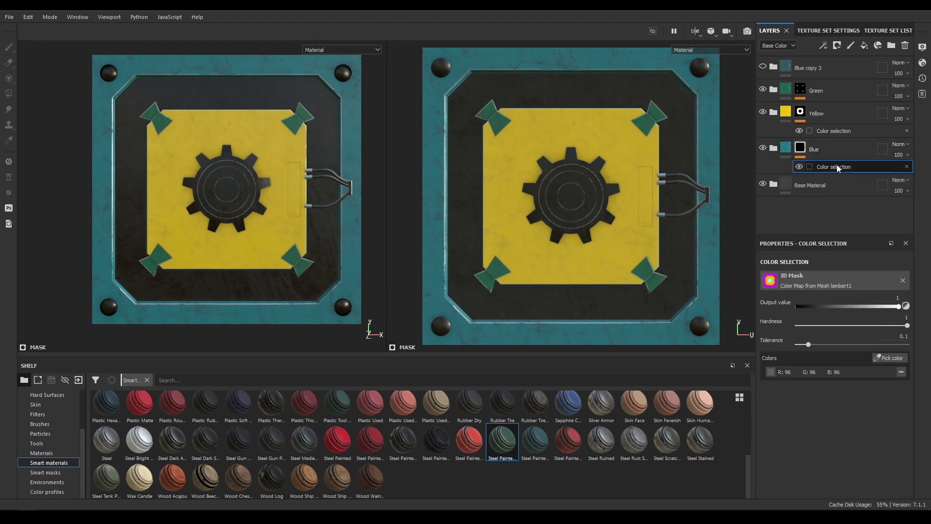
{"action": "left_click", "coordinate": [892, 357]}
{"action": "left_click", "coordinate": [591, 192]}
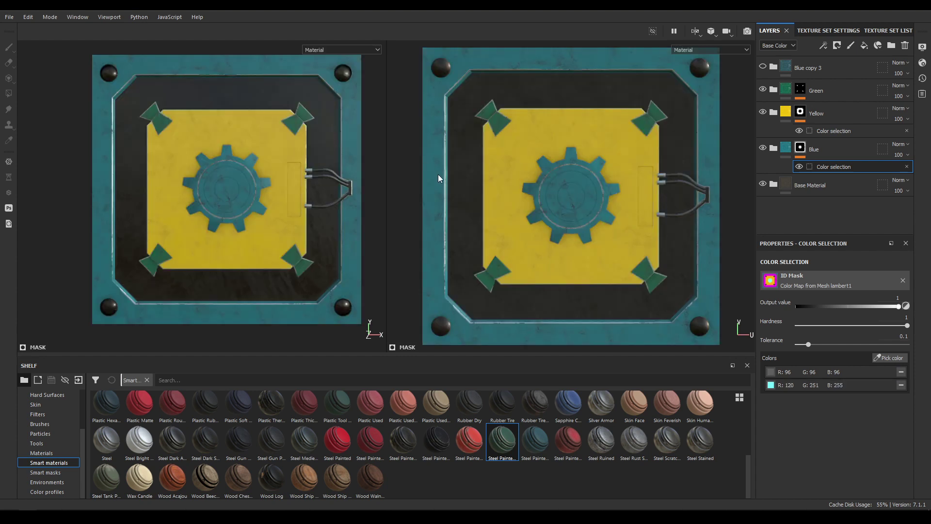
{"action": "middle_click_drag", "start_coordinate": [557, 174], "coordinate": [566, 176]}
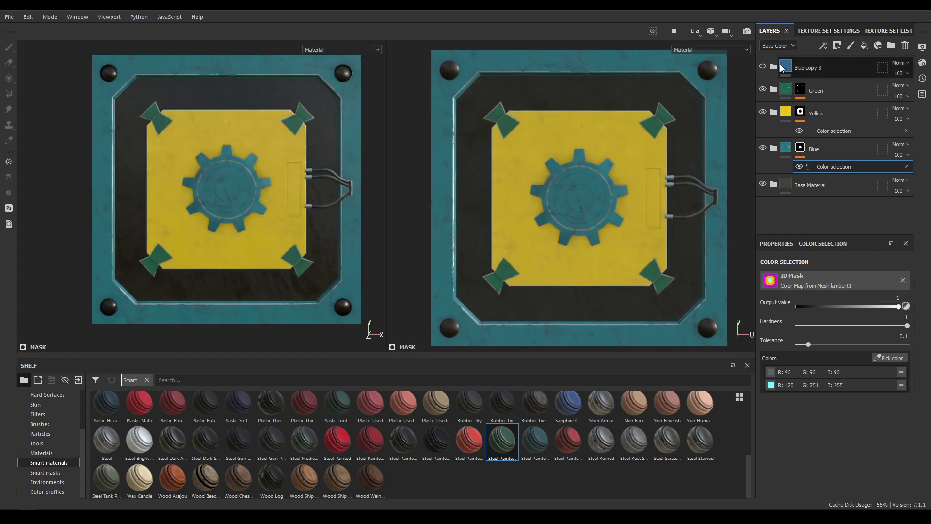
Delete the unused Blue copy 3 folder and add a fill layer above the Green folder.
{"action": "left_click", "coordinate": [836, 65]}
{"action": "left_click", "coordinate": [905, 46]}
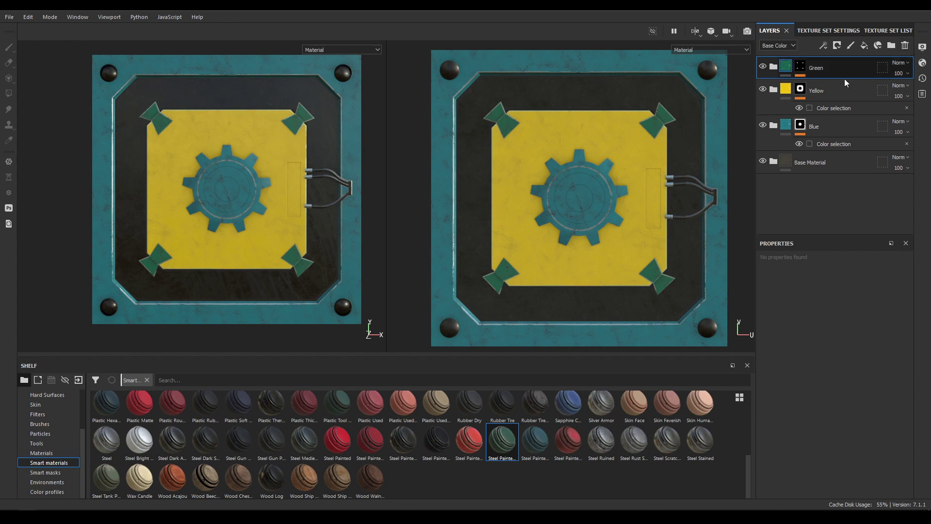
{"action": "left_click", "coordinate": [864, 45]}
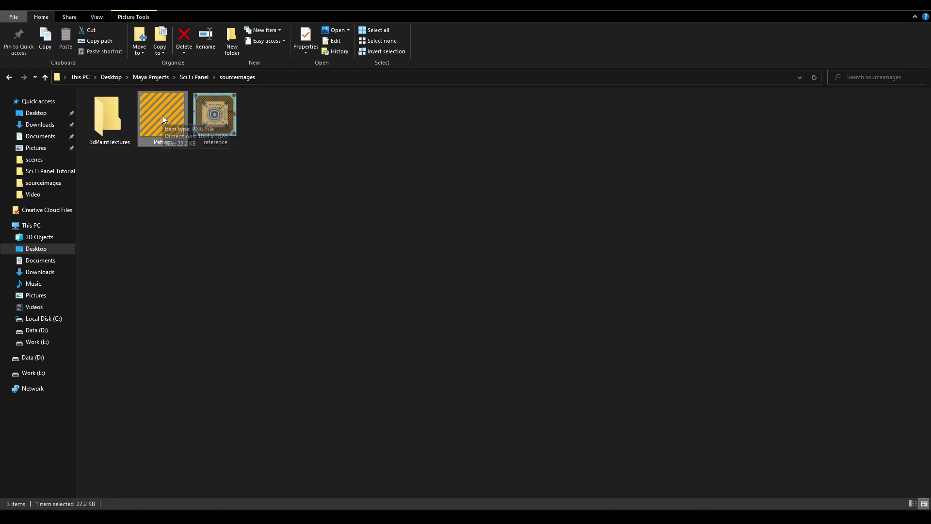
Switch to File Explorer and bring Pattern.png from the sourceimages folder into Substance Painter's project shelf.
{"action": "left_click_drag", "start_coordinate": [162, 115], "coordinate": [46, 510]}
{"action": "left_click", "coordinate": [29, 515]}
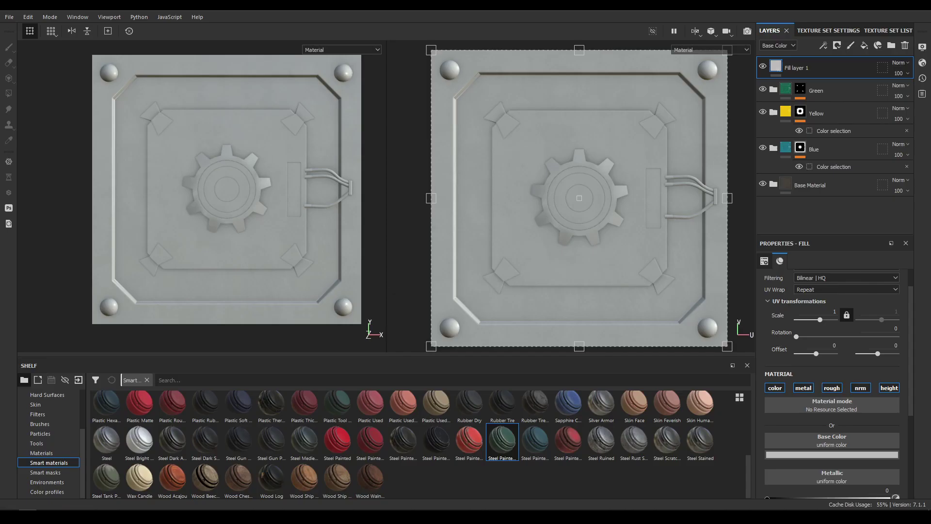
{"action": "scroll", "coordinate": [24, 431], "scroll_direction": "up", "scroll_amount": 3}
{"action": "left_click", "coordinate": [33, 409]}
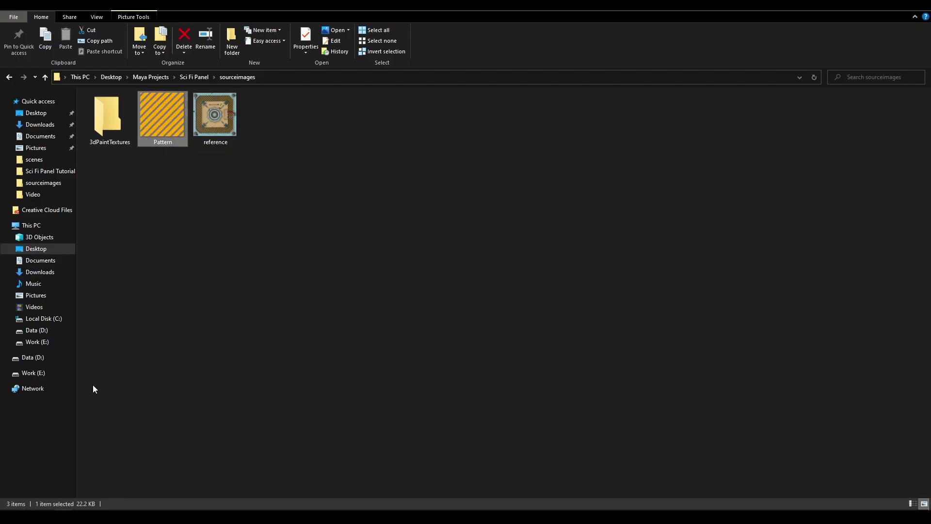
{"action": "mouse_move", "coordinate": [162, 116]}
{"action": "left_mouse_down"}
{"action": "mouse_move", "coordinate": [143, 300]}
{"action": "mouse_move", "coordinate": [45, 505]}
{"action": "mouse_move", "coordinate": [30, 515]}
{"action": "mouse_move", "coordinate": [403, 447]}
{"action": "left_mouse_up"}
Import Pattern.png as a texture into the current session.
{"action": "left_click", "coordinate": [612, 156]}
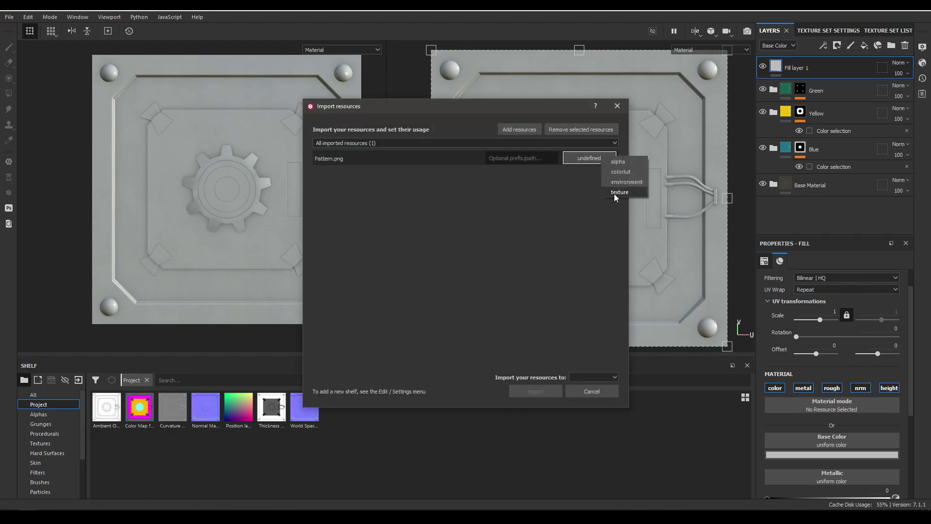
{"action": "left_click", "coordinate": [613, 187]}
{"action": "left_click", "coordinate": [614, 377]}
{"action": "left_click", "coordinate": [599, 386]}
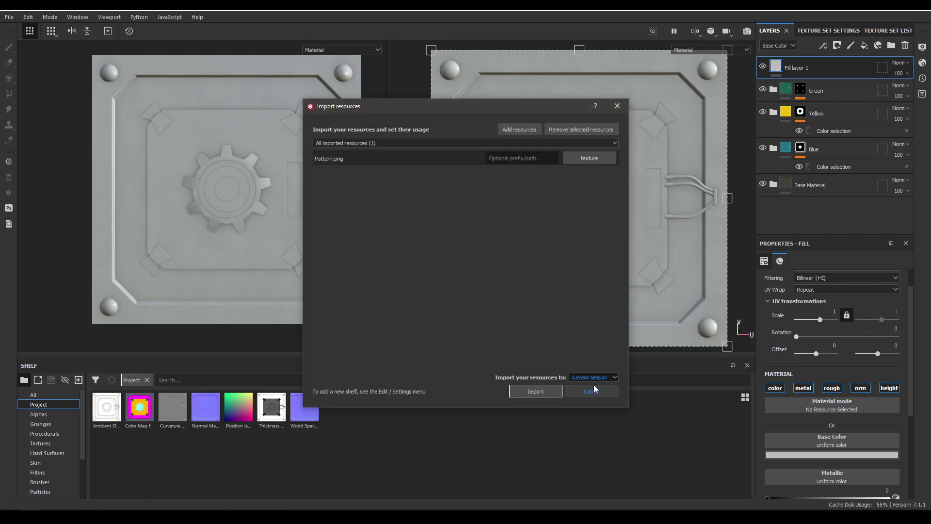
{"action": "left_click", "coordinate": [535, 391]}
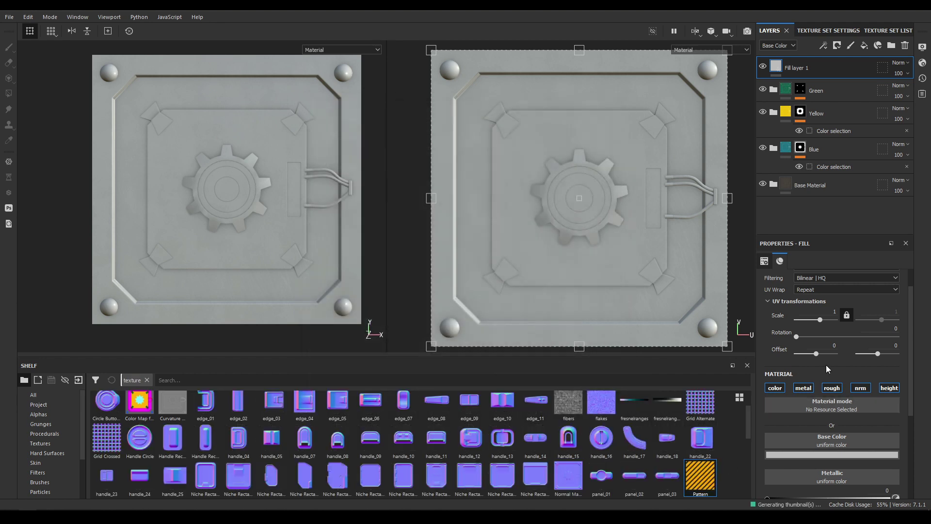
Limit Fill layer 1 to the color channel and assign the Pattern texture as its base color.
{"action": "scroll", "coordinate": [854, 330], "scroll_direction": "down", "scroll_amount": 2}
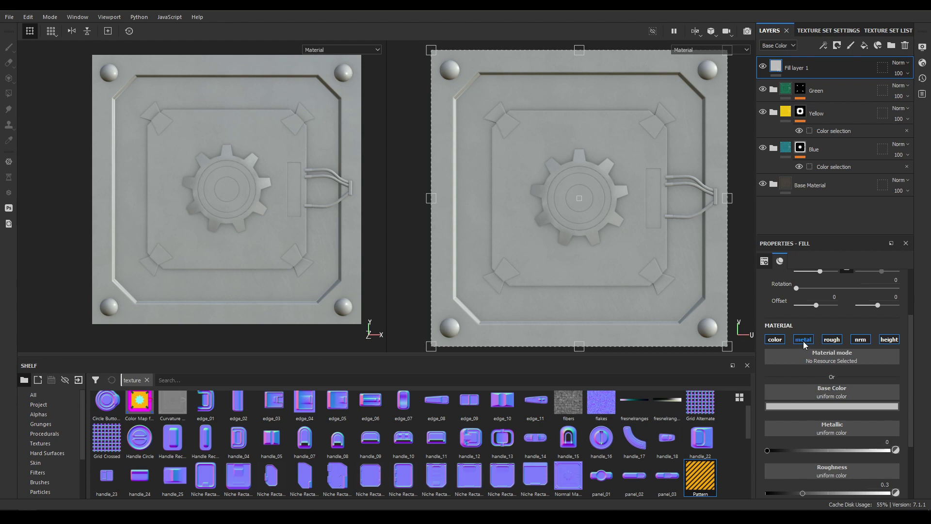
{"action": "left_click", "coordinate": [803, 339]}
{"action": "left_click", "coordinate": [832, 340]}
{"action": "left_click", "coordinate": [861, 340]}
{"action": "left_click", "coordinate": [890, 339]}
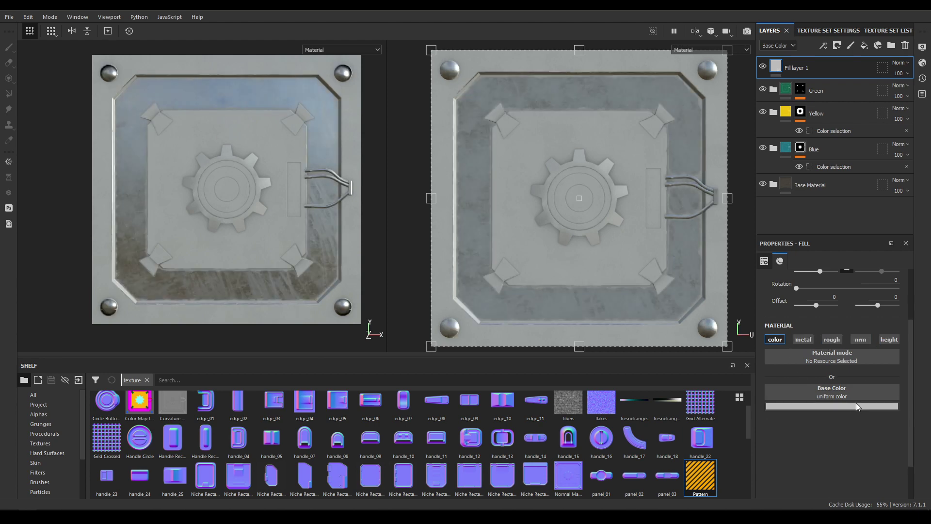
{"action": "left_click_drag", "start_coordinate": [701, 485], "coordinate": [815, 386]}
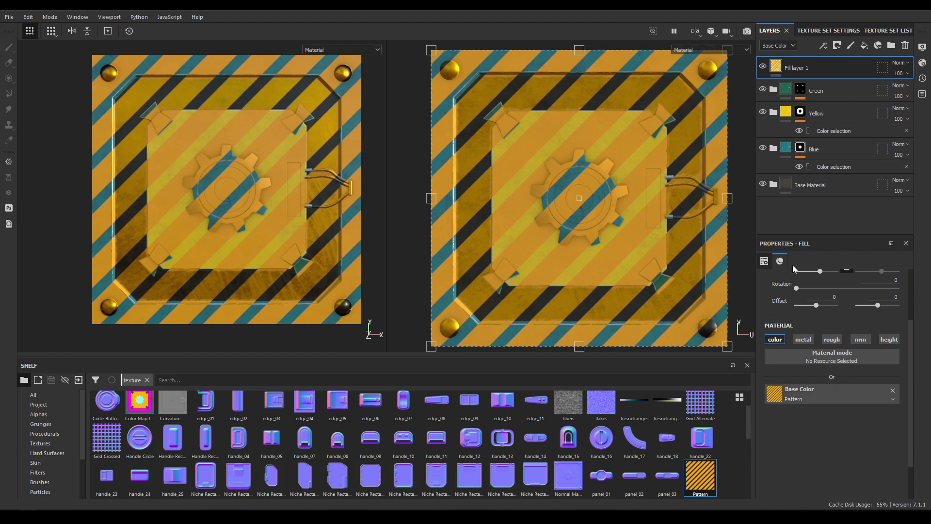
Add a color selection mask to Fill layer 1 and pick the magenta recessed frame from the ID map.
{"action": "scroll", "coordinate": [877, 329], "scroll_direction": "up", "scroll_amount": 3}
{"action": "right_click", "coordinate": [810, 68]}
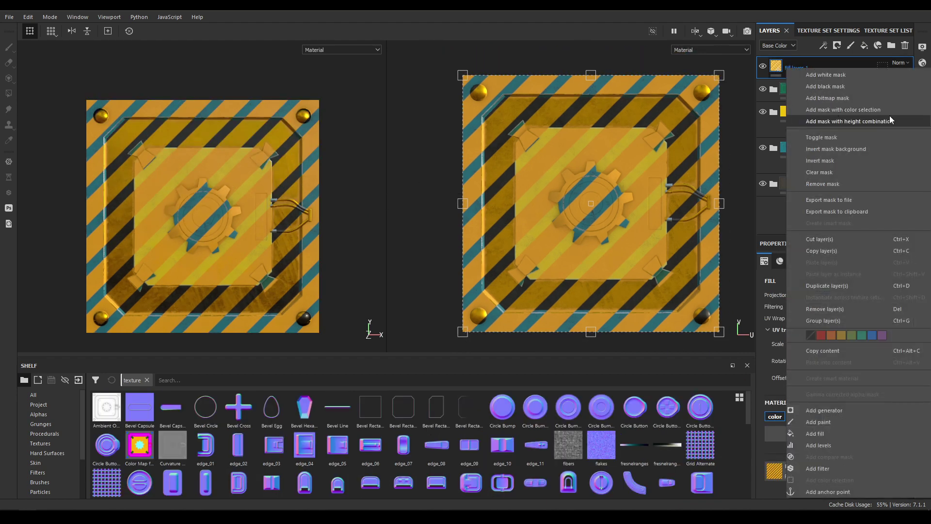
{"action": "left_click", "coordinate": [856, 112]}
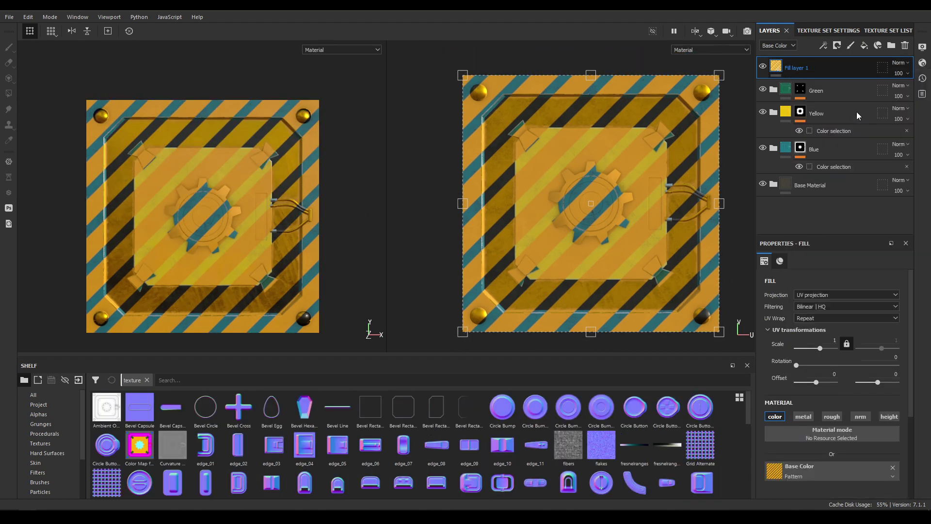
{"action": "left_click", "coordinate": [888, 357]}
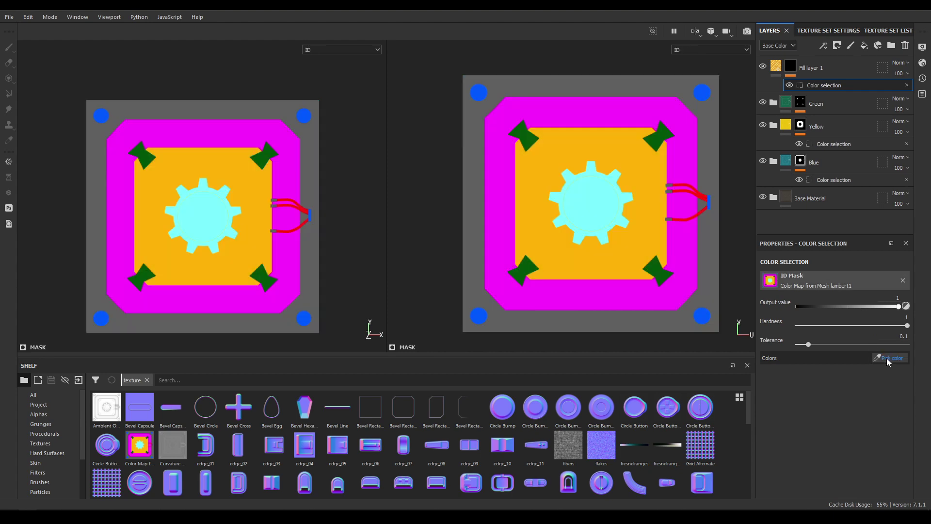
{"action": "left_click", "coordinate": [228, 125]}
{"action": "scroll", "coordinate": [206, 155], "scroll_direction": "up", "scroll_amount": 2}
{"action": "scroll", "coordinate": [214, 121], "scroll_direction": "up", "scroll_amount": 1}
{"action": "mouse_move", "coordinate": [206, 155]}
{"action": "middle_mouse_down", "text": "alt"}
{"action": "mouse_move", "coordinate": [212, 113]}
{"action": "mouse_move", "coordinate": [216, 148]}
{"action": "middle_mouse_up", "text": "alt"}
{"action": "scroll", "coordinate": [221, 154], "scroll_direction": "up", "scroll_amount": 1}
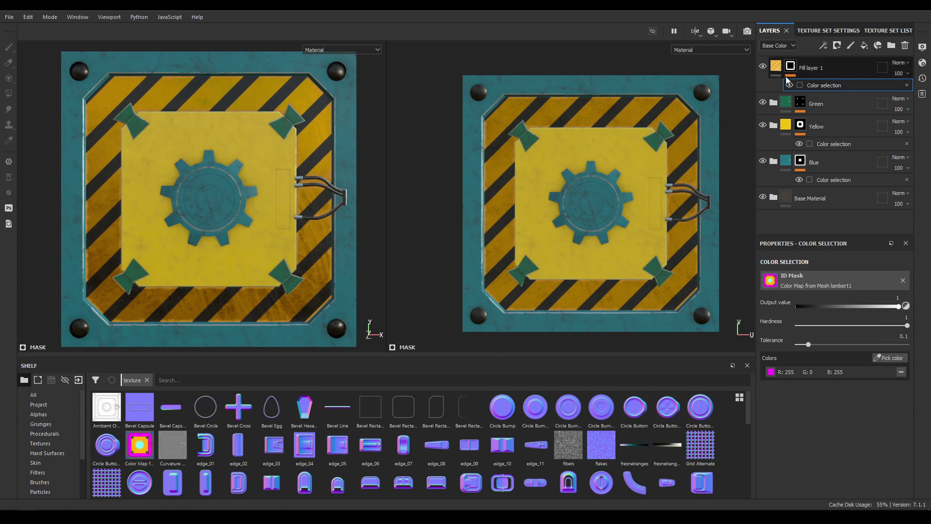
Enable the roughness channel on the striped fill layer and set its roughness to 0.4.
{"action": "left_click", "coordinate": [776, 68]}
{"action": "scroll", "coordinate": [848, 392], "scroll_direction": "down", "scroll_amount": 1}
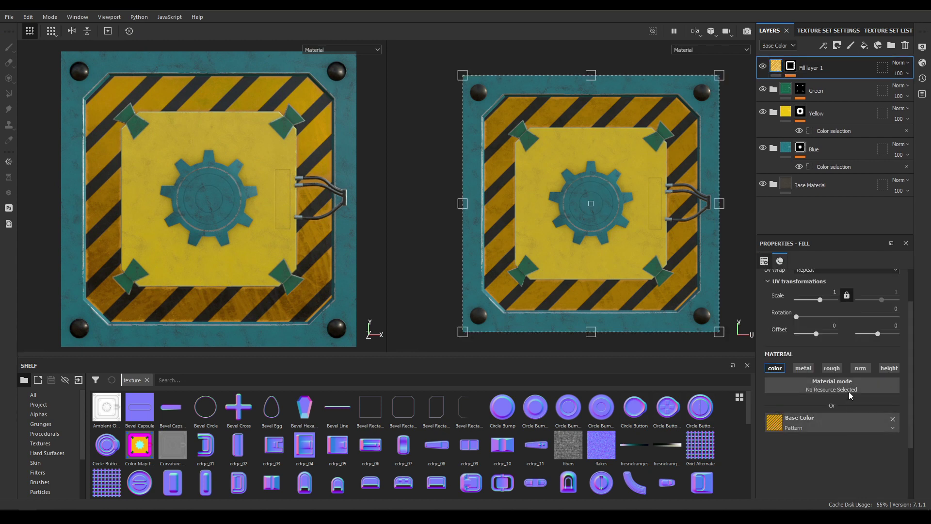
{"action": "left_click", "coordinate": [832, 368]}
{"action": "scroll", "coordinate": [832, 435], "scroll_direction": "down", "scroll_amount": 1}
{"action": "mouse_move", "coordinate": [807, 417]}
{"action": "left_mouse_down"}
{"action": "mouse_move", "coordinate": [870, 418]}
{"action": "mouse_move", "coordinate": [835, 421]}
{"action": "left_mouse_up"}
{"action": "right_click_drag", "start_coordinate": [257, 232], "coordinate": [276, 263], "text": "alt"}
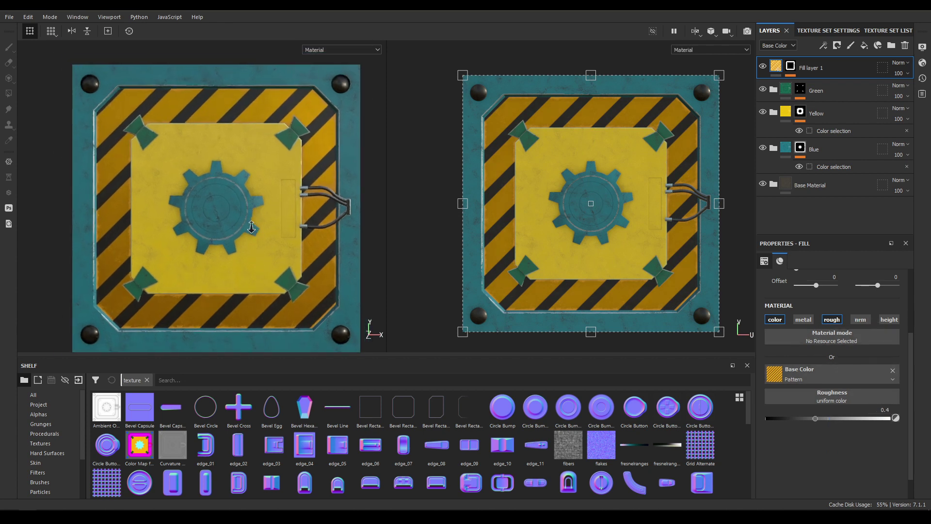
{"action": "middle_click_drag", "start_coordinate": [275, 263], "coordinate": [275, 253], "text": "alt"}
{"action": "right_click_drag", "start_coordinate": [276, 253], "coordinate": [295, 286], "text": "alt"}
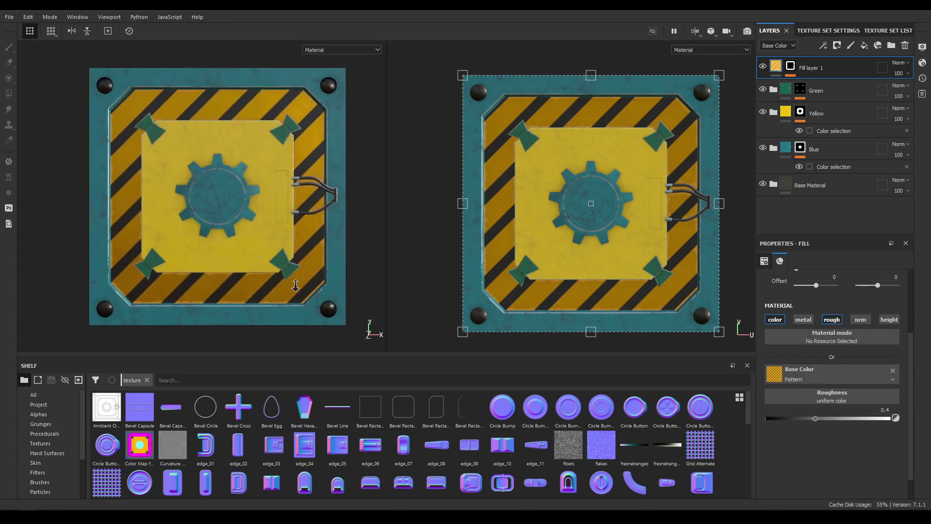
{"action": "middle_click_drag", "start_coordinate": [302, 210], "coordinate": [302, 224], "text": "alt"}
{"action": "right_click_drag", "start_coordinate": [303, 224], "coordinate": [305, 227], "text": "alt"}
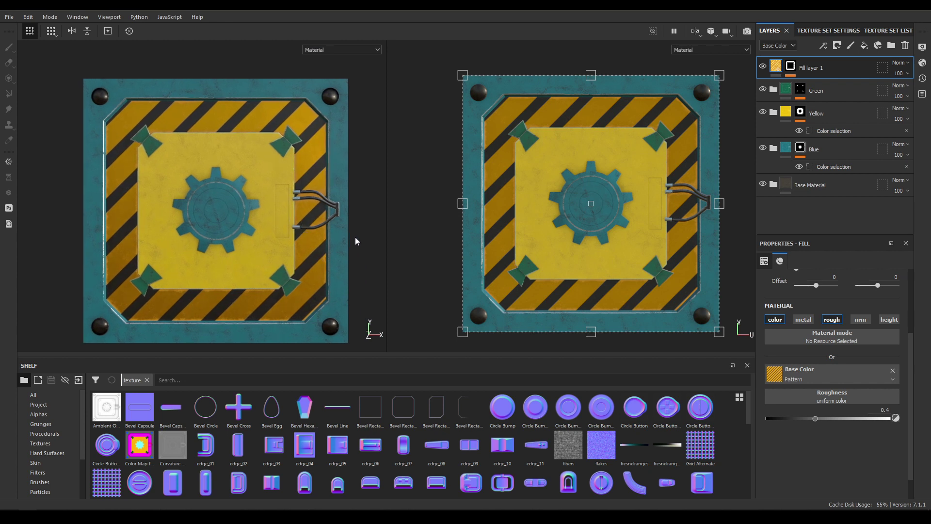
Rename the striped fill layer as Pattern.
{"action": "double_click", "coordinate": [819, 68]}
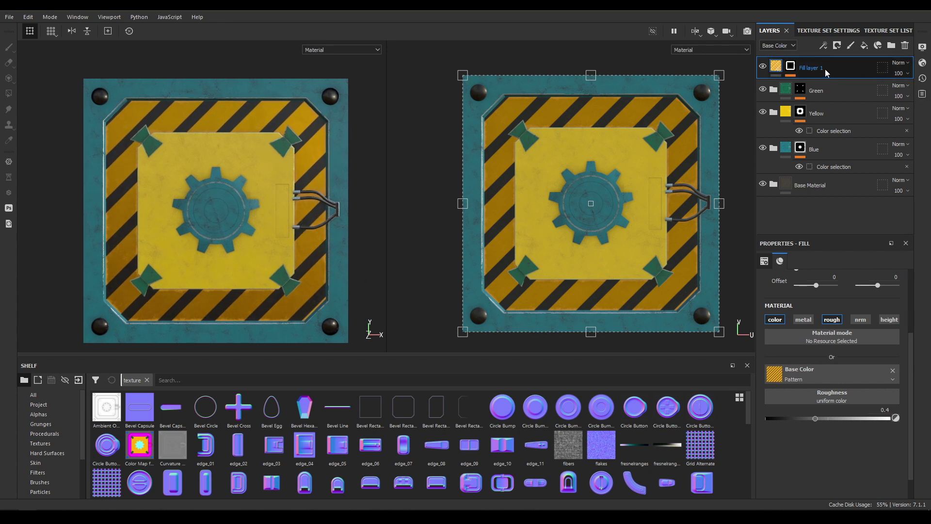
{"action": "type", "text": "Pattern"}
{"action": "key", "text": "Return"}
Add a new fill layer above Pattern with an orange-red base color and a roughness of 0.15.
{"action": "left_click", "coordinate": [866, 46]}
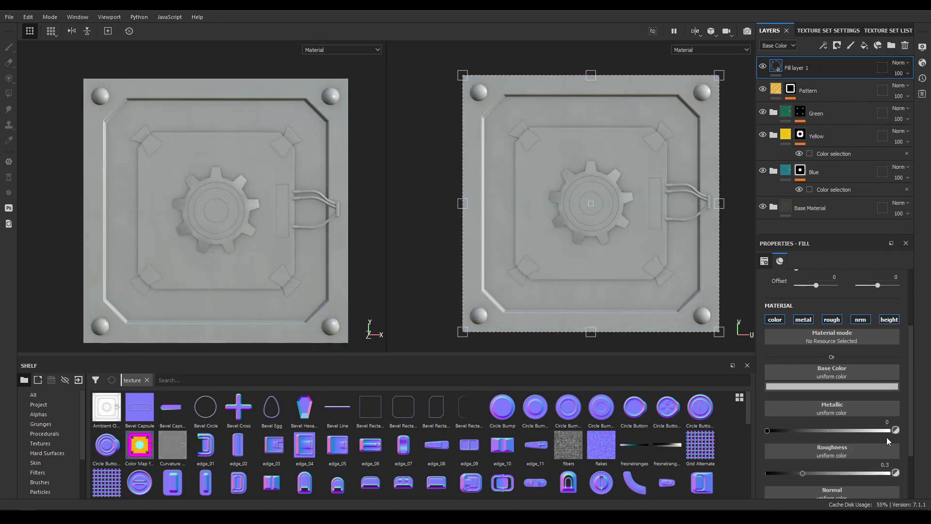
{"action": "left_click", "coordinate": [811, 386]}
{"action": "left_click", "coordinate": [867, 405]}
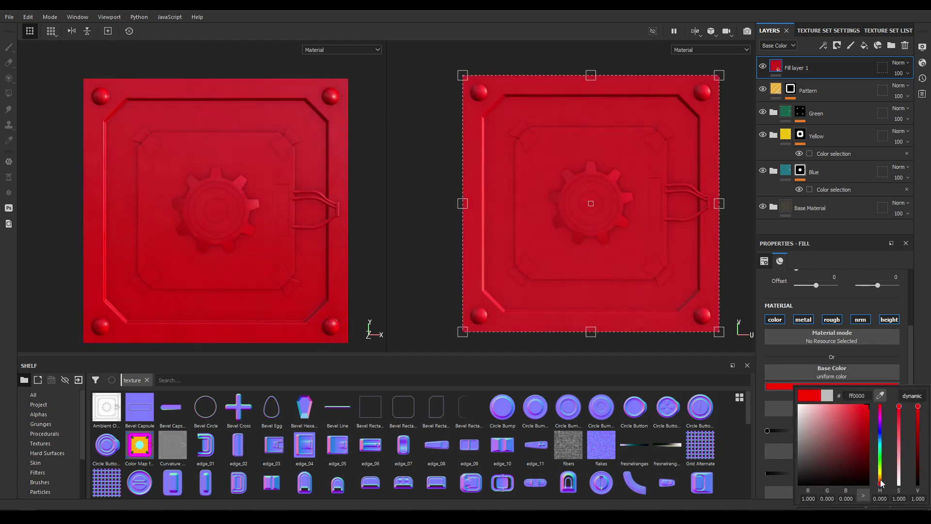
{"action": "mouse_move", "coordinate": [881, 484]}
{"action": "left_mouse_down"}
{"action": "mouse_move", "coordinate": [881, 472]}
{"action": "mouse_move", "coordinate": [882, 488]}
{"action": "left_mouse_up"}
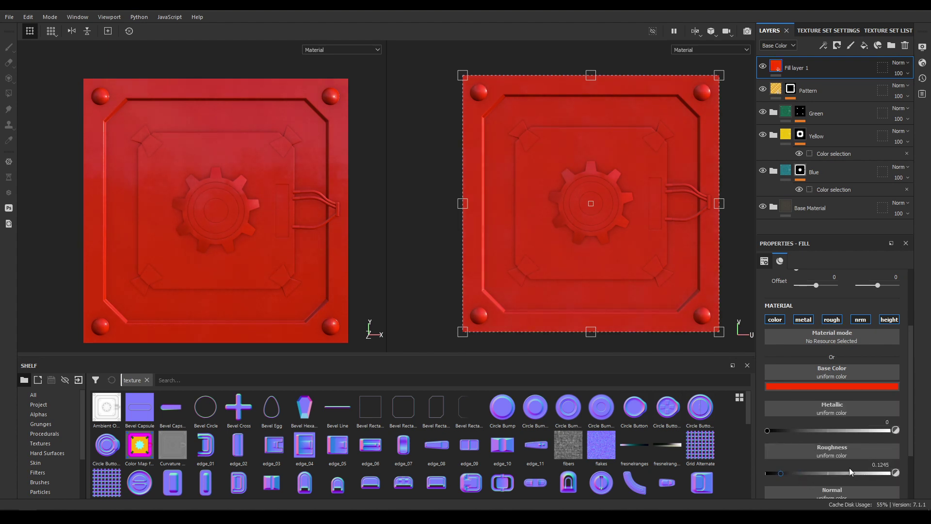
{"action": "left_click", "coordinate": [880, 465]}
{"action": "type", "text": "0."}
{"action": "key", "text": "Return"}
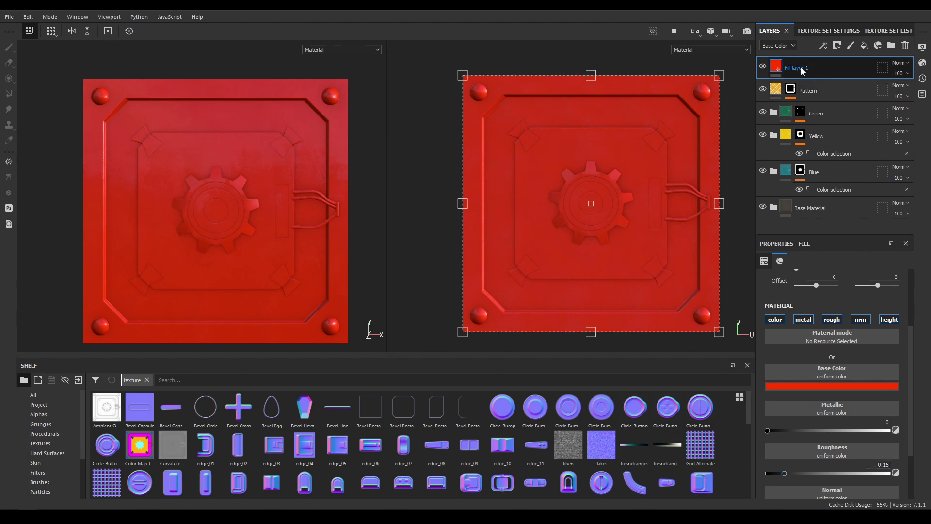
Add a color selection mask to the red fill layer and pick the red wires from the ID map.
{"action": "right_click", "coordinate": [786, 68]}
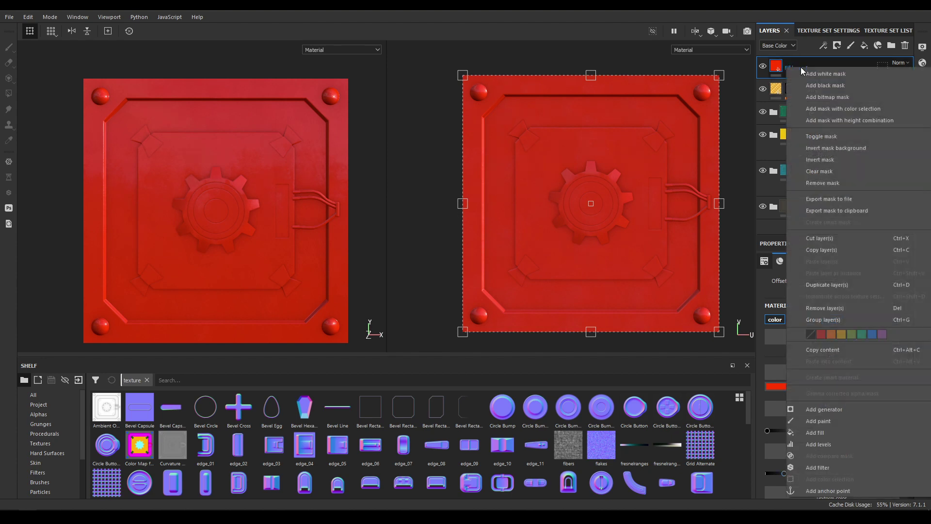
{"action": "left_click", "coordinate": [860, 109]}
{"action": "left_click", "coordinate": [882, 358]}
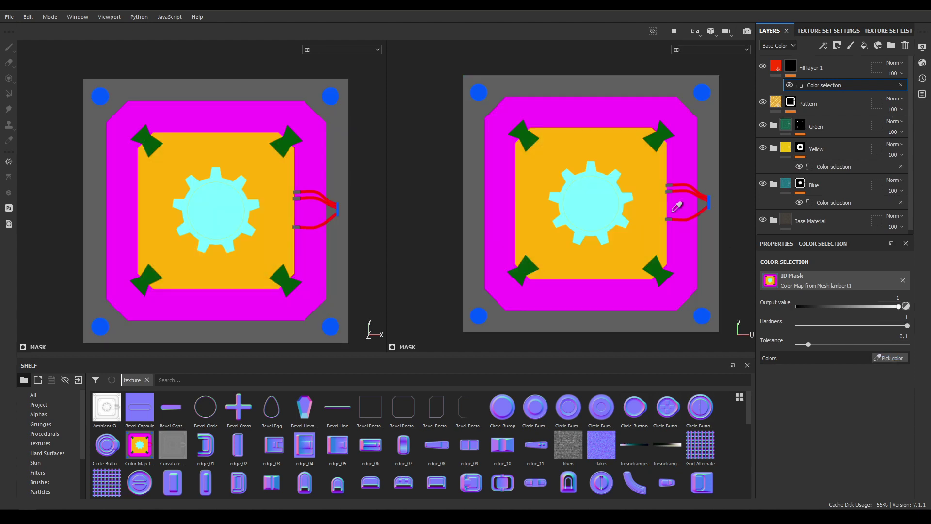
{"action": "left_click", "coordinate": [506, 236]}
{"action": "left_click", "coordinate": [892, 358]}
{"action": "left_click", "coordinate": [313, 198]}
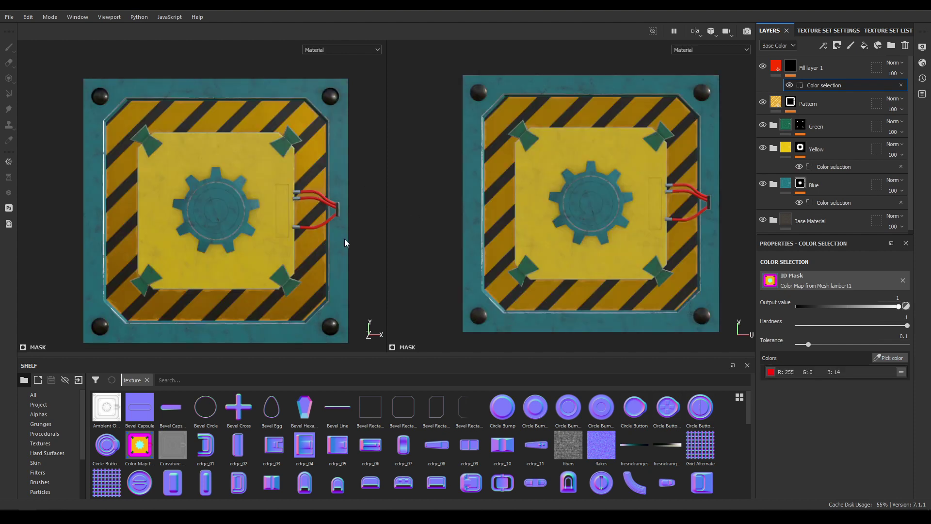
{"action": "right_click_drag", "start_coordinate": [292, 165], "coordinate": [308, 255], "text": "alt"}
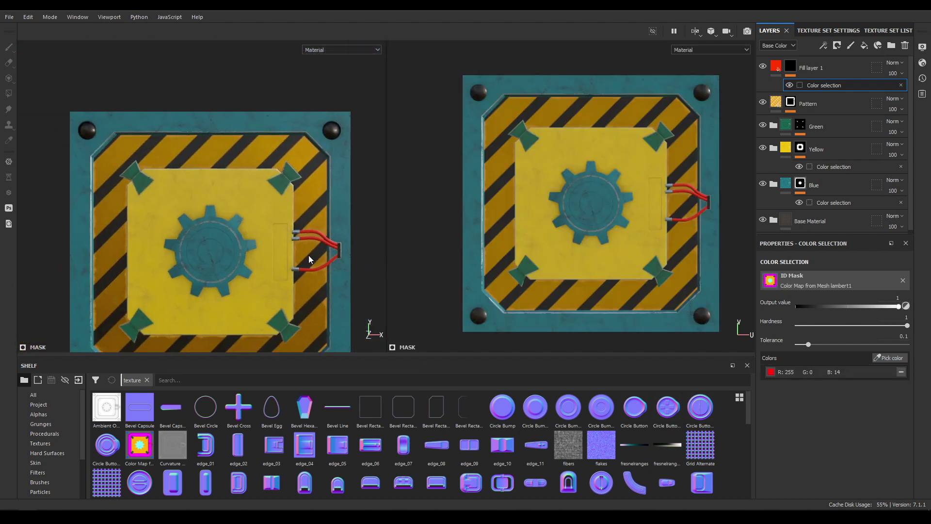
{"action": "middle_click_drag", "start_coordinate": [309, 255], "coordinate": [318, 173], "text": "alt"}
{"action": "right_click_drag", "start_coordinate": [317, 173], "coordinate": [311, 166], "text": "alt"}
{"action": "middle_click_drag", "start_coordinate": [310, 165], "coordinate": [316, 201], "text": "alt"}
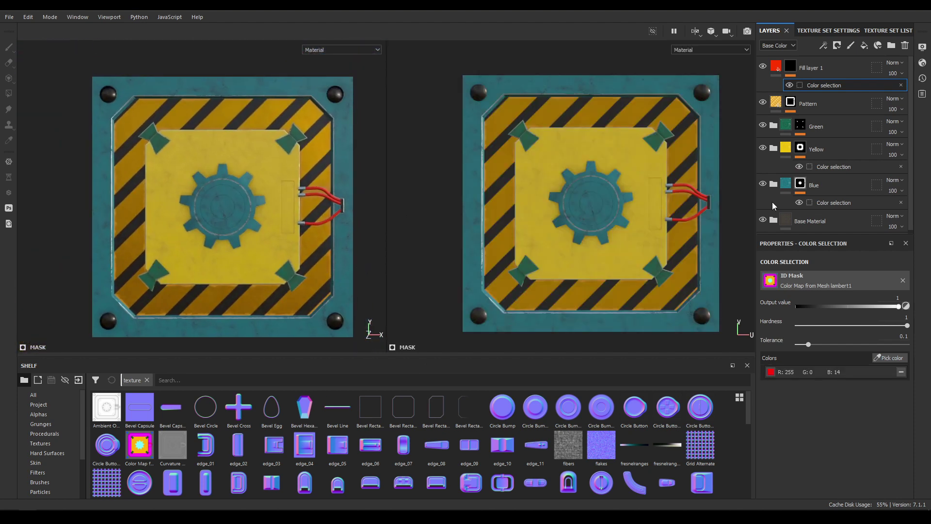
Group all layers from Blue up to the red Fill layer 1 into a folder named Paint.
{"action": "left_click", "coordinate": [832, 185]}
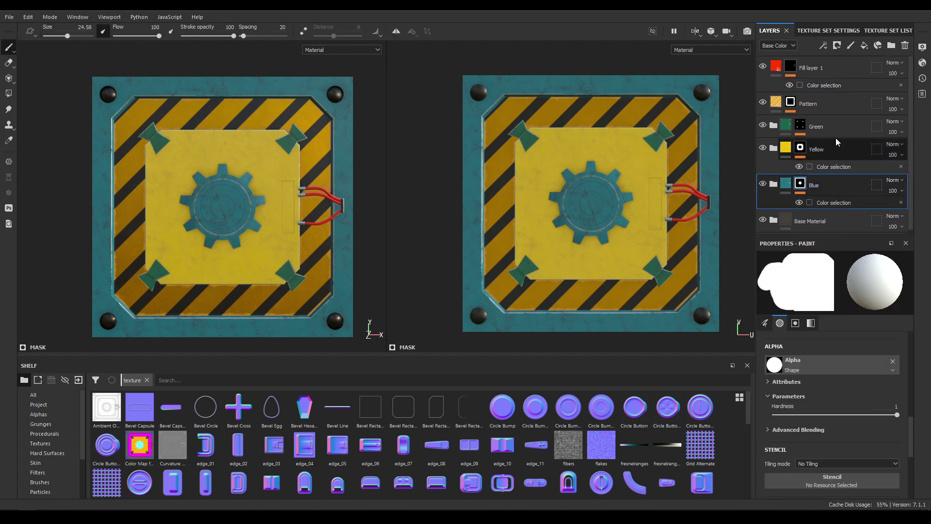
{"action": "left_click", "coordinate": [824, 69], "text": "shift"}
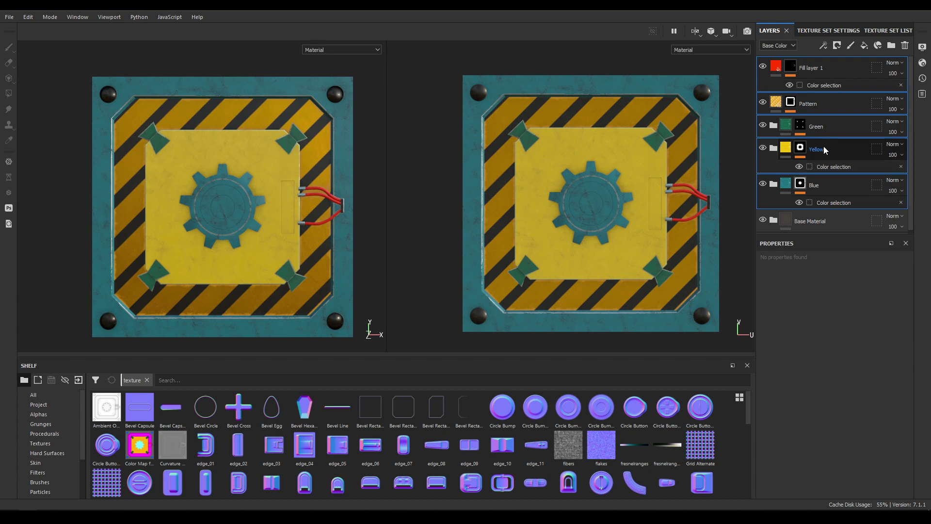
{"action": "key", "text": "ctrl+g"}
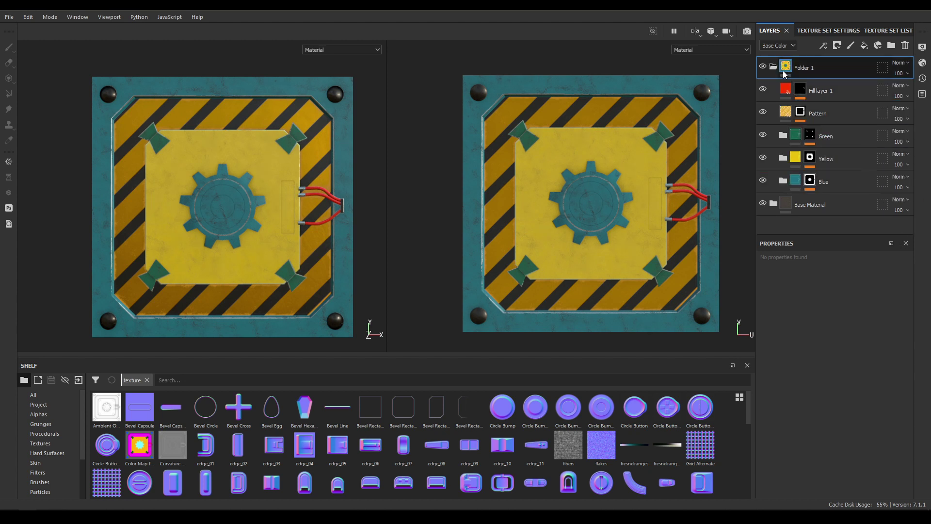
{"action": "left_click", "coordinate": [774, 67]}
{"action": "double_click", "coordinate": [801, 67]}
{"action": "type", "text": "Pau"}
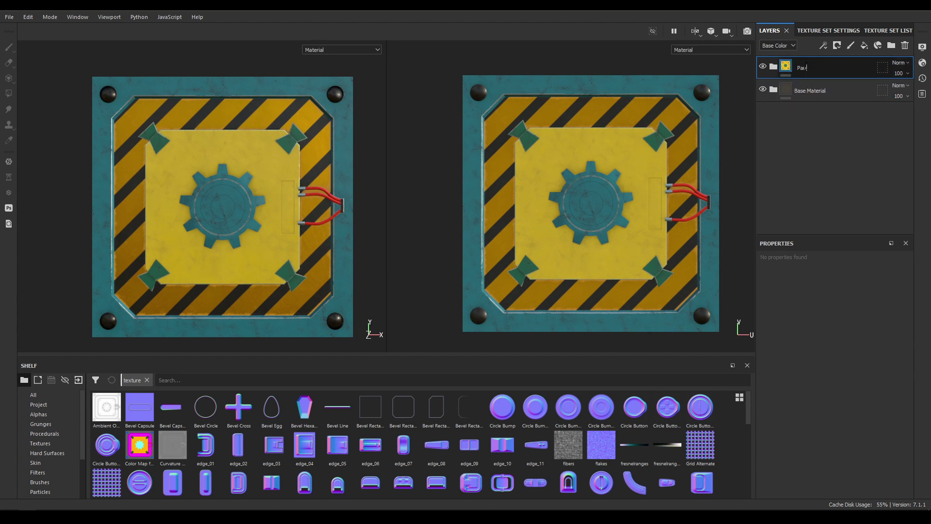
{"action": "key", "text": "Return"}
{"action": "scroll", "coordinate": [271, 167], "scroll_direction": "up", "scroll_amount": 2}
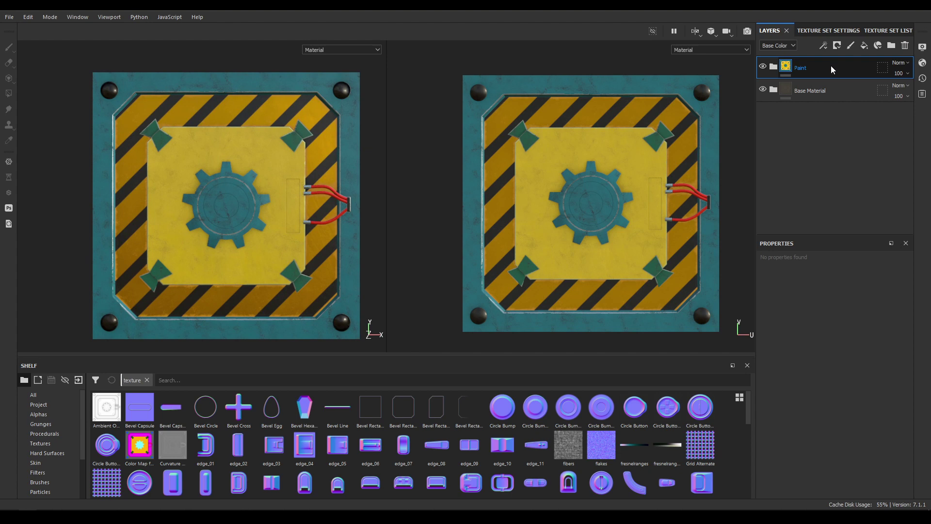
Add a black mask to the Paint folder with a fill that uses the Grunge Scratches Rough texture.
{"action": "right_click", "coordinate": [817, 70]}
{"action": "left_click", "coordinate": [827, 84]}
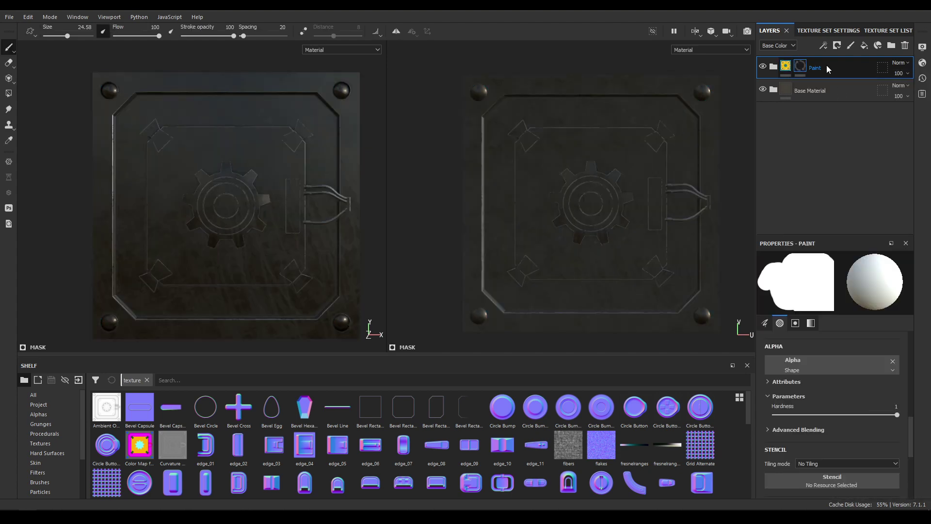
{"action": "right_click", "coordinate": [826, 69]}
{"action": "left_click", "coordinate": [832, 431]}
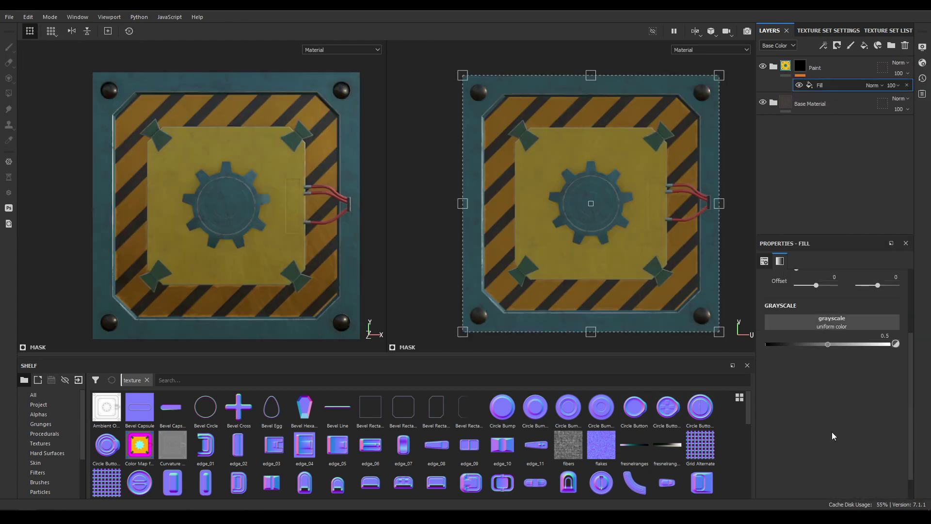
{"action": "left_click", "coordinate": [833, 322]}
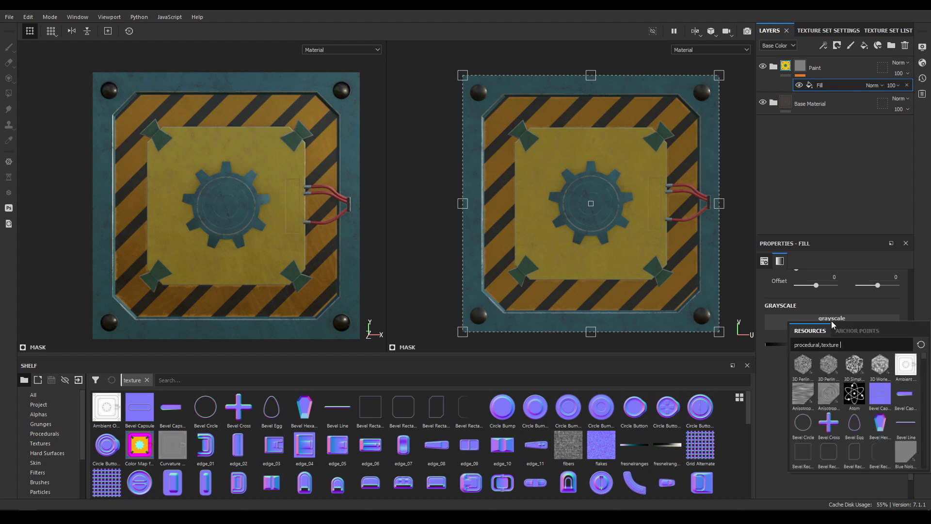
{"action": "type", "text": "scratc"}
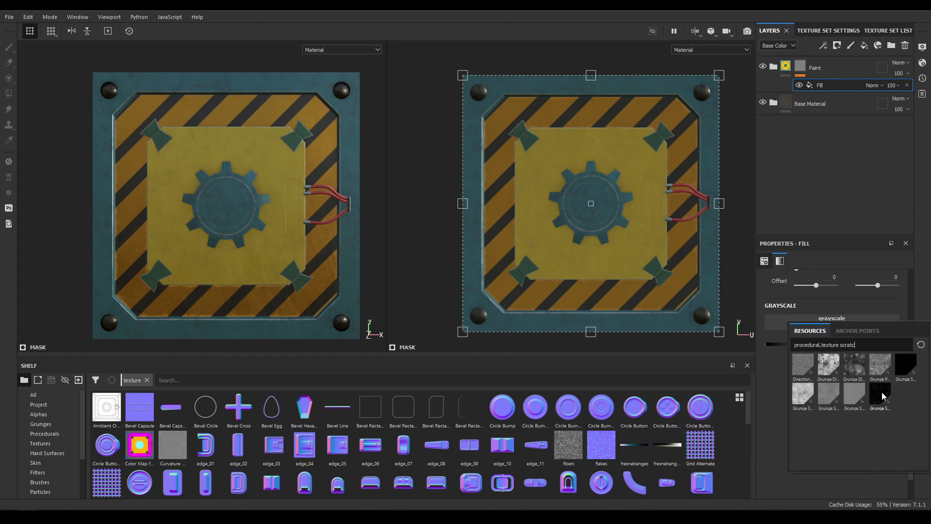
{"action": "left_click", "coordinate": [881, 392]}
Set the scratches fill's contrast to 0.7 and balance to 0.68, and invert it.
{"action": "scroll", "coordinate": [210, 171], "scroll_direction": "up", "scroll_amount": 3}
{"action": "middle_click_drag", "start_coordinate": [214, 198], "coordinate": [223, 151], "text": "alt"}
{"action": "middle_click_drag", "start_coordinate": [251, 220], "coordinate": [250, 243], "text": "alt"}
{"action": "scroll", "coordinate": [249, 244], "scroll_direction": "down", "scroll_amount": 2}
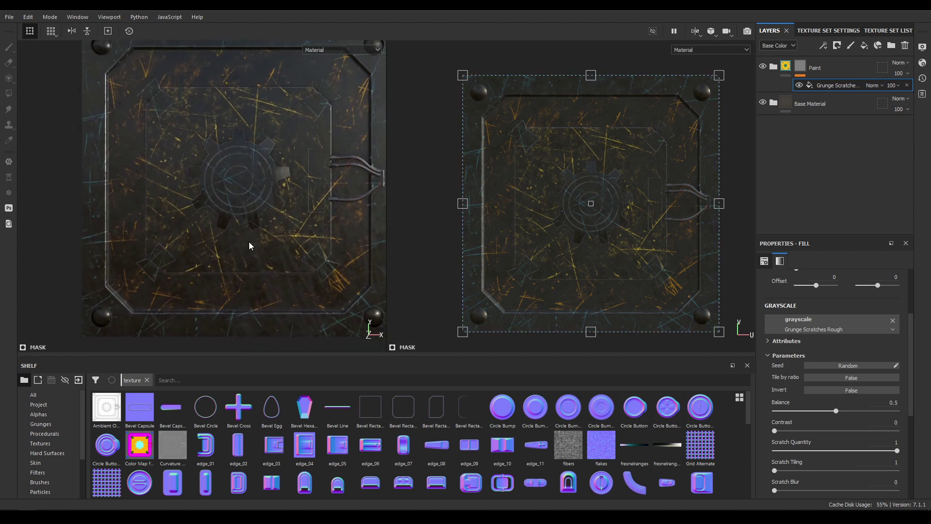
{"action": "middle_click_drag", "start_coordinate": [242, 203], "coordinate": [243, 228], "text": "alt"}
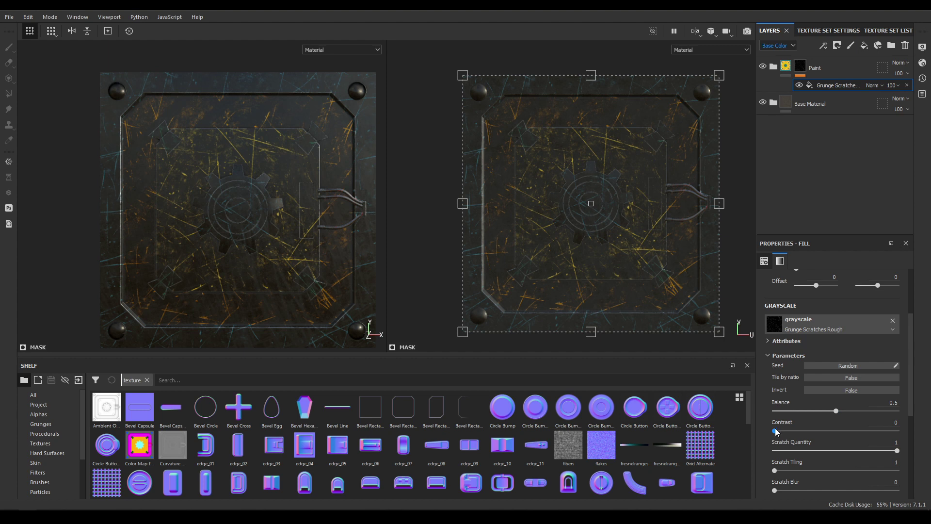
{"action": "left_click_drag", "start_coordinate": [774, 431], "coordinate": [858, 412]}
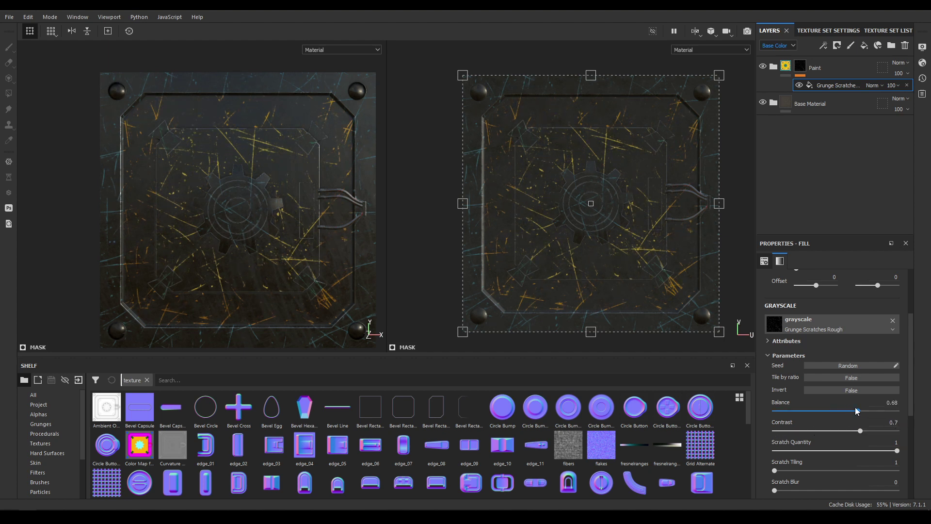
{"action": "left_click", "coordinate": [851, 390]}
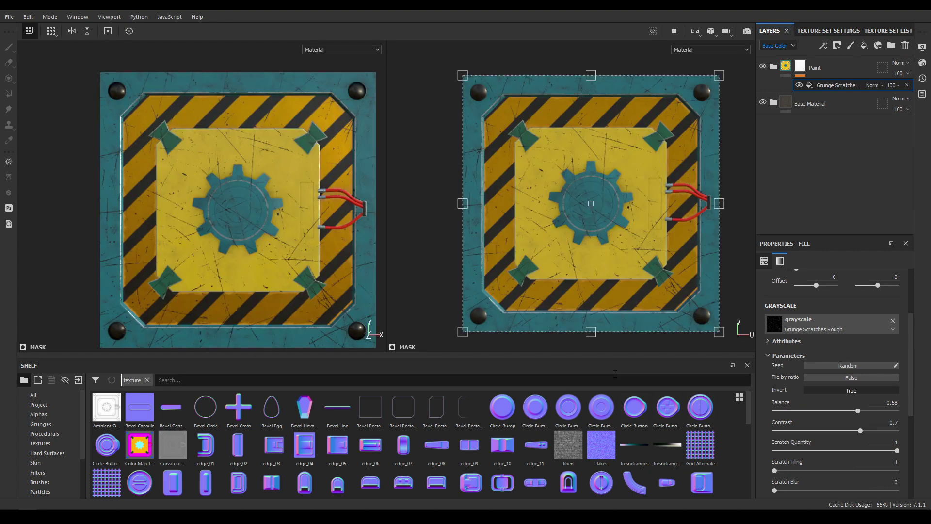
Raise the scratches fill's contrast to 0.9 and its balance to 0.77.
{"action": "right_click_drag", "start_coordinate": [221, 216], "coordinate": [246, 213], "text": "alt"}
{"action": "middle_click_drag", "start_coordinate": [246, 213], "coordinate": [267, 128], "text": "alt"}
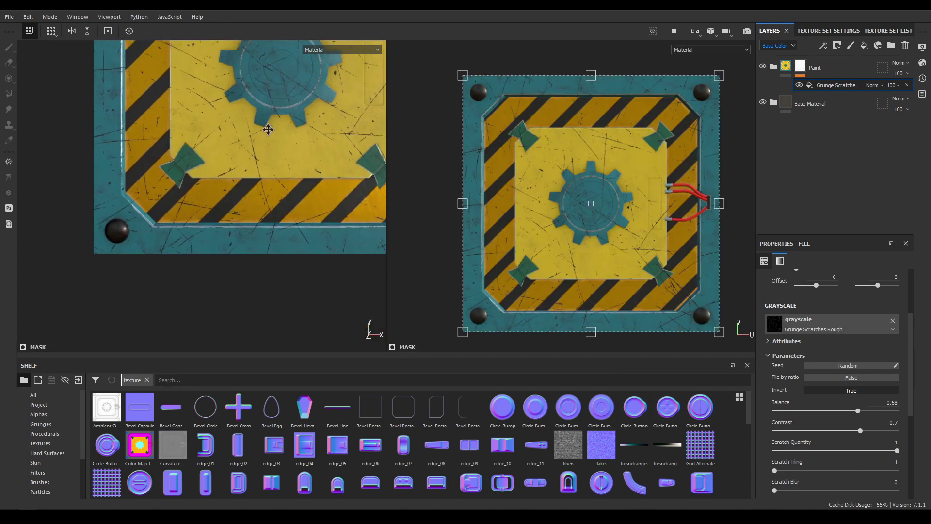
{"action": "right_click_drag", "start_coordinate": [266, 128], "coordinate": [302, 214], "text": "alt"}
{"action": "middle_click_drag", "start_coordinate": [301, 214], "coordinate": [275, 208], "text": "alt"}
{"action": "right_click_drag", "start_coordinate": [274, 208], "coordinate": [289, 229], "text": "alt"}
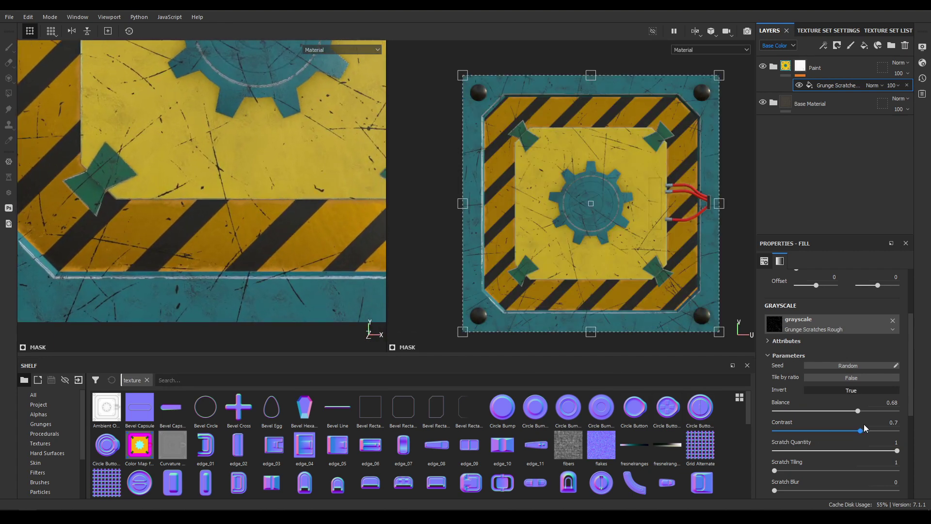
{"action": "left_click_drag", "start_coordinate": [860, 432], "coordinate": [884, 447]}
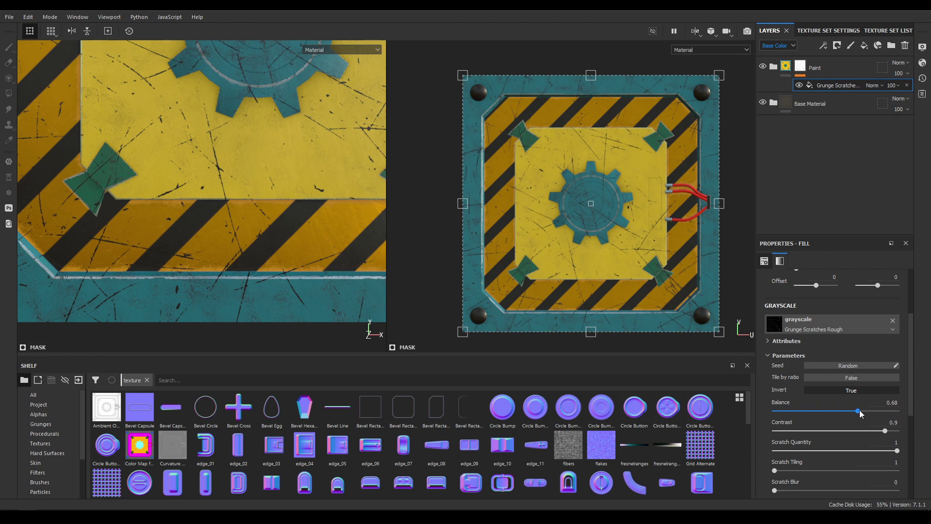
{"action": "left_click_drag", "start_coordinate": [859, 411], "coordinate": [871, 415]}
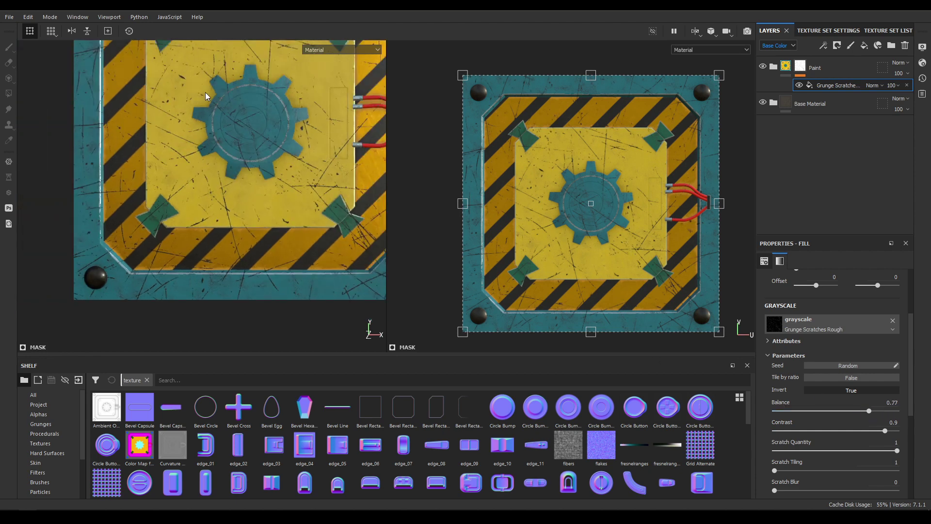
{"action": "key", "text": "f"}
Set the scratches fill's scratch width to 0.5, length to 0.6, dirtiness to 0.52 and double scratch to 0.69.
{"action": "scroll", "coordinate": [820, 437], "scroll_direction": "down", "scroll_amount": 5}
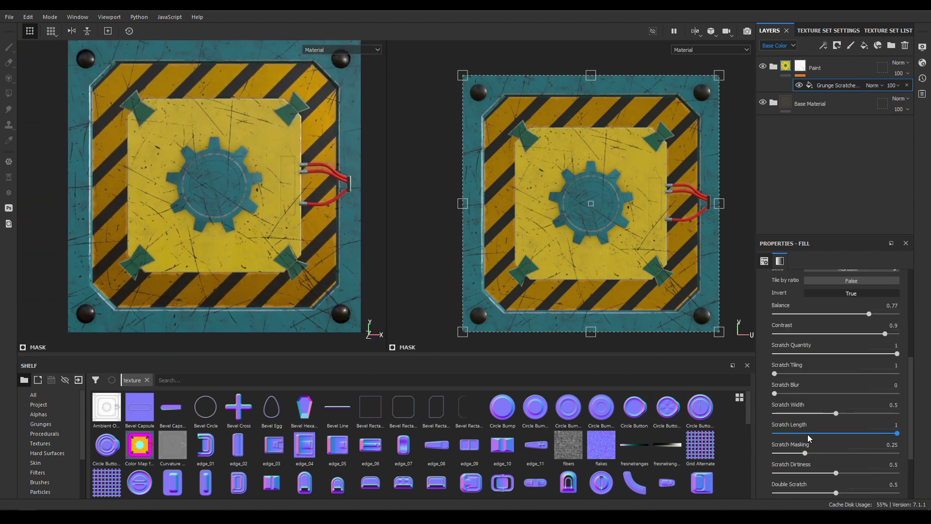
{"action": "left_click_drag", "start_coordinate": [897, 435], "coordinate": [858, 492]}
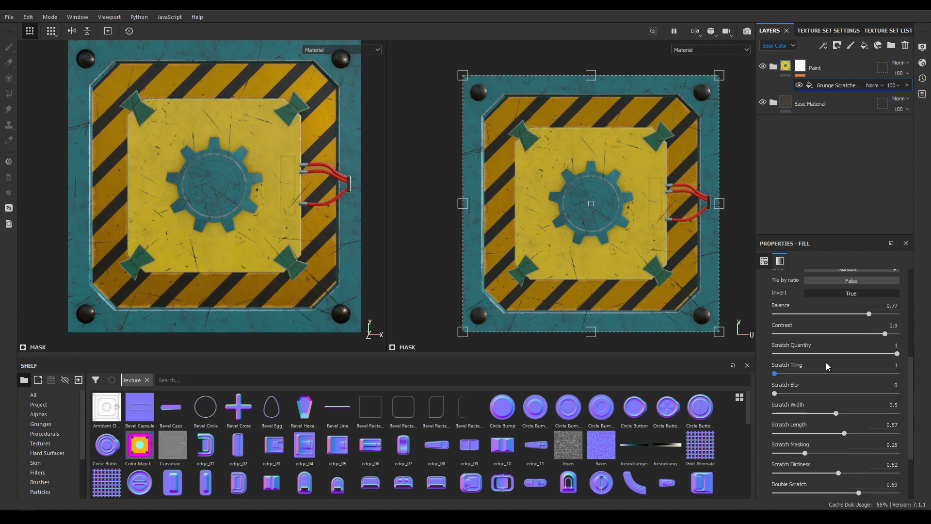
{"action": "left_click_drag", "start_coordinate": [836, 412], "coordinate": [828, 416]}
{"action": "left_click", "coordinate": [888, 404]}
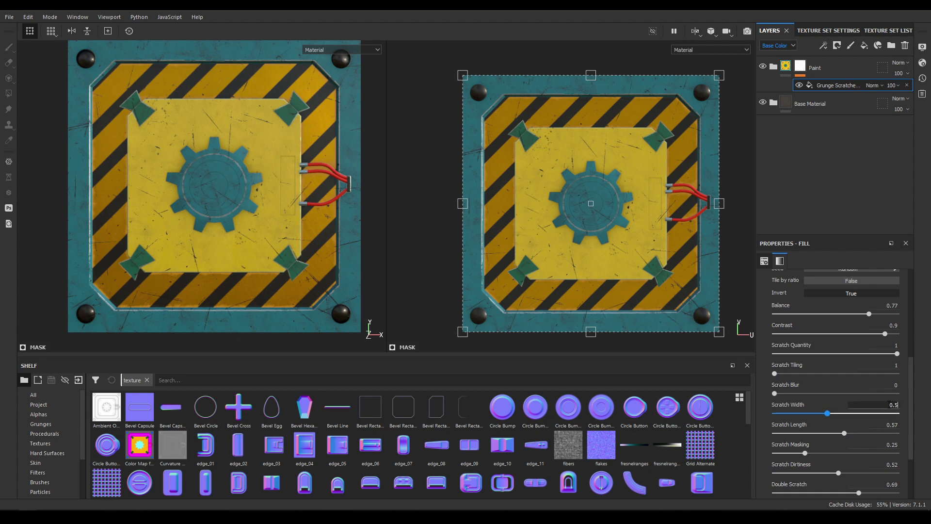
{"action": "type", "text": "0.5"}
{"action": "key", "text": "Tab"}
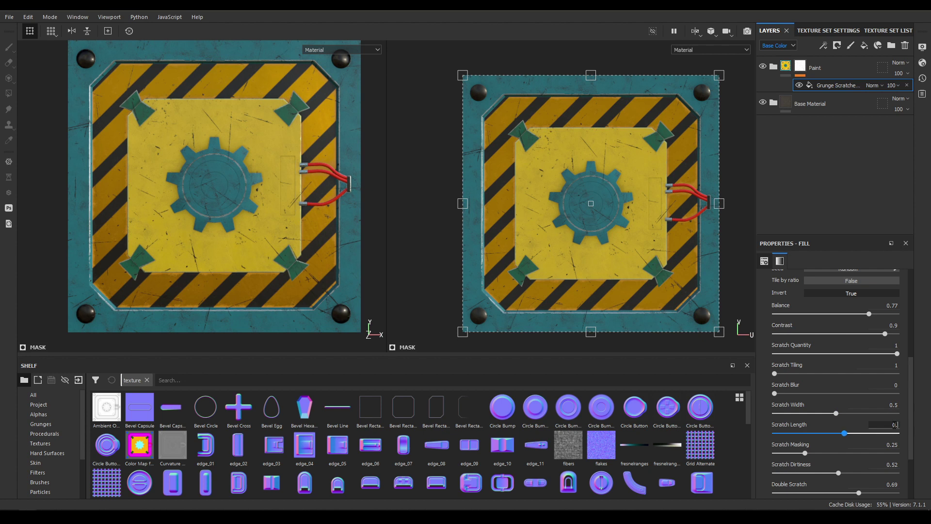
{"action": "key", "text": "Return"}
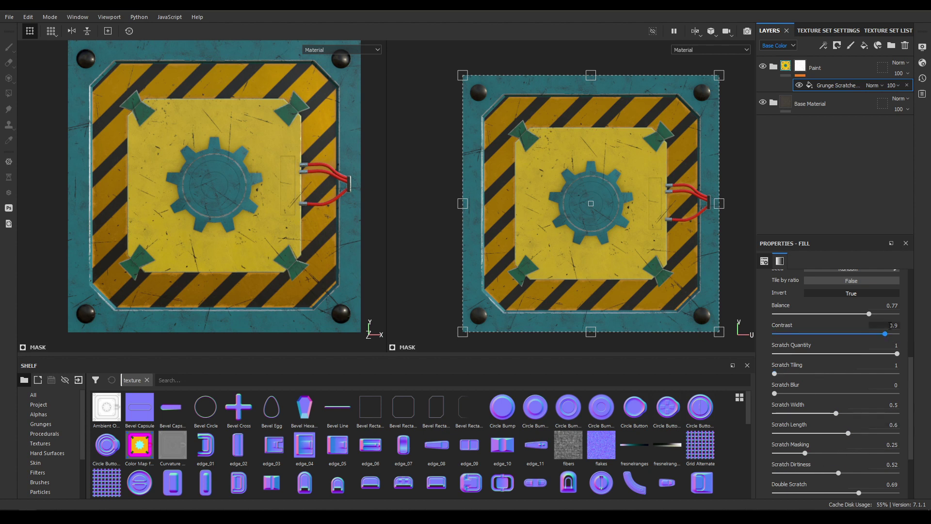
Set the scratches fill's balance to 0.8 and check the result on the panel.
{"action": "left_click", "coordinate": [891, 306]}
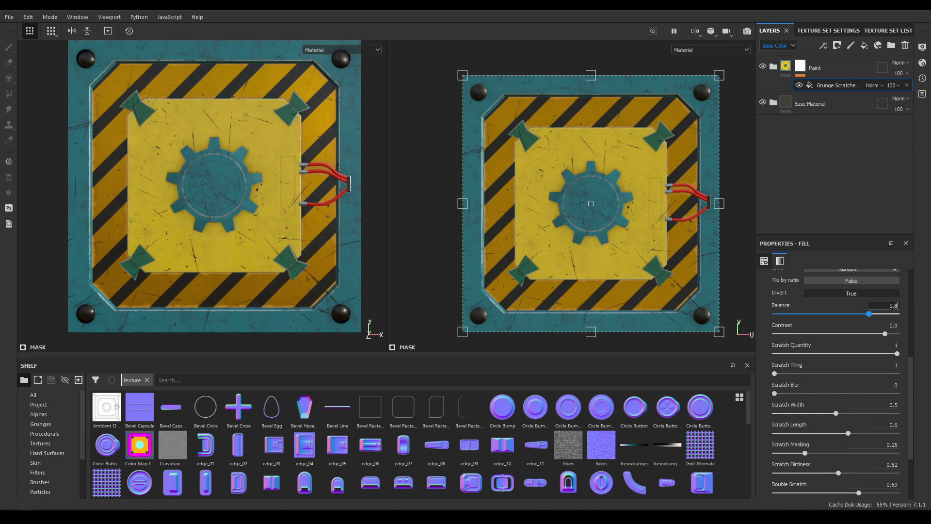
{"action": "key", "text": "Return"}
{"action": "right_click_drag", "start_coordinate": [241, 204], "coordinate": [246, 164], "text": "alt"}
{"action": "middle_click_drag", "start_coordinate": [246, 165], "coordinate": [248, 190], "text": "alt"}
{"action": "right_click_drag", "start_coordinate": [248, 191], "coordinate": [258, 237], "text": "alt"}
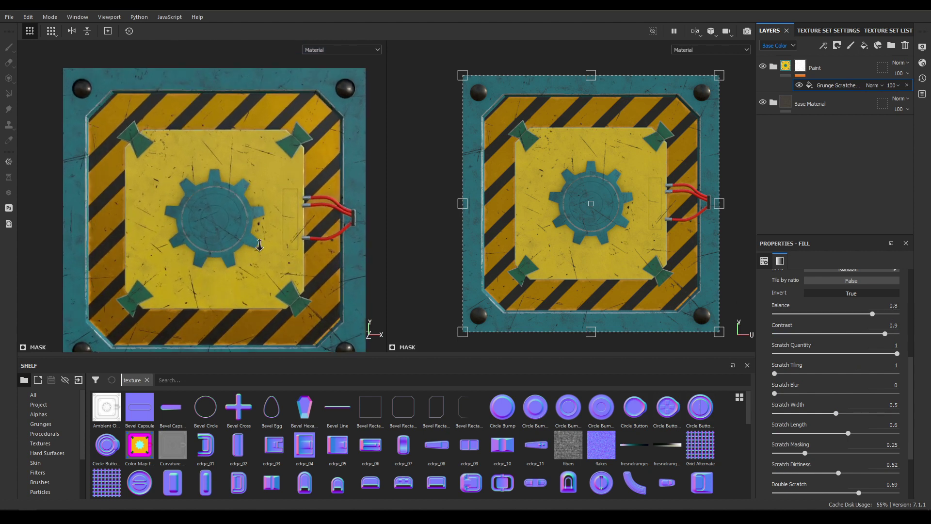
{"action": "middle_click_drag", "start_coordinate": [257, 237], "coordinate": [262, 218], "text": "alt"}
{"action": "right_click_drag", "start_coordinate": [262, 218], "coordinate": [261, 209], "text": "alt"}
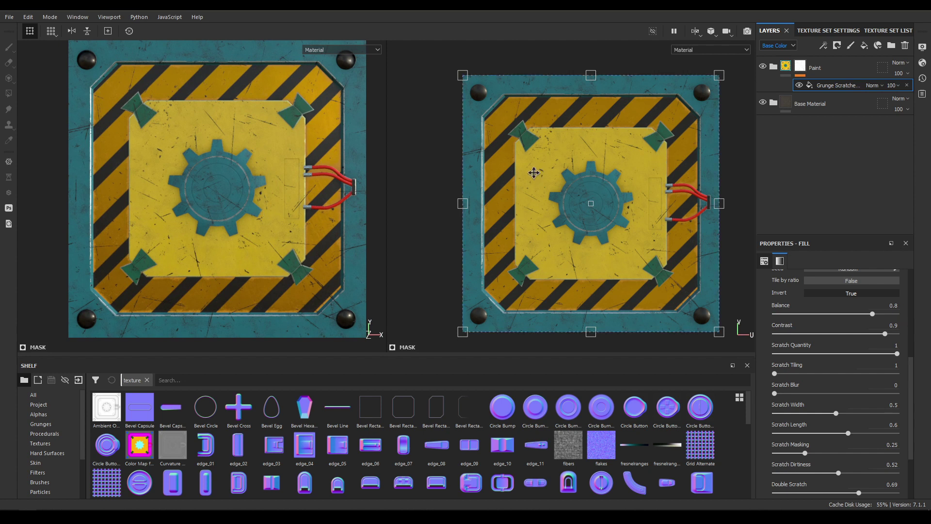
Add a Metal Edge Wear generator above the scratches fill in the Paint folder's mask and invert it.
{"action": "right_click", "coordinate": [820, 88]}
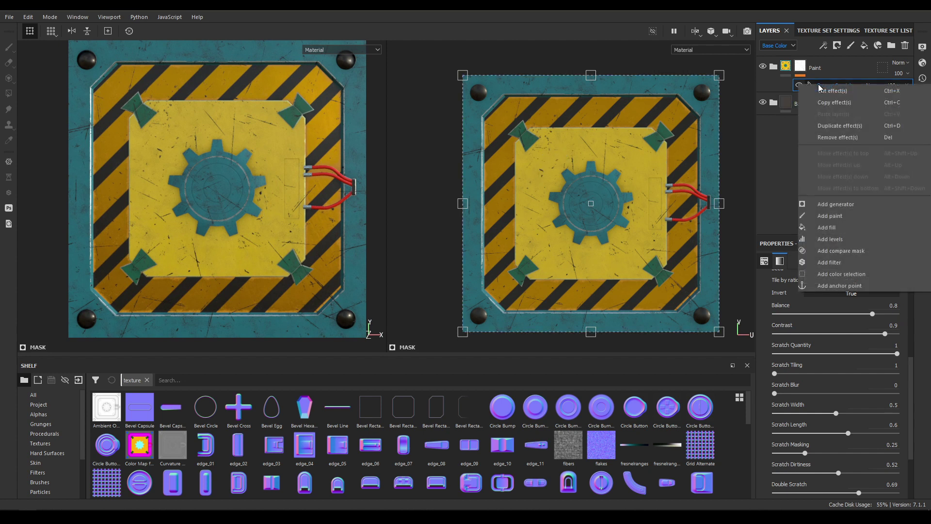
{"action": "left_click", "coordinate": [839, 204]}
{"action": "left_click", "coordinate": [833, 276]}
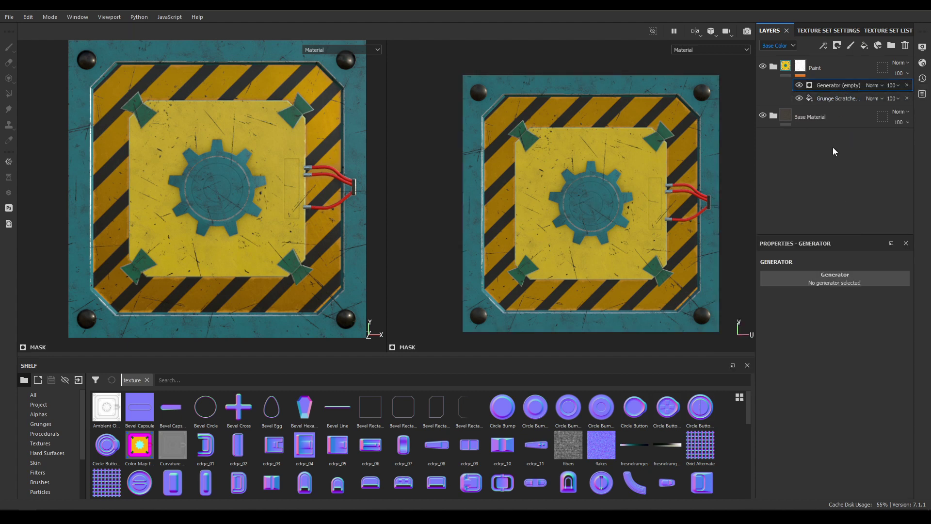
{"action": "left_click", "coordinate": [854, 291]}
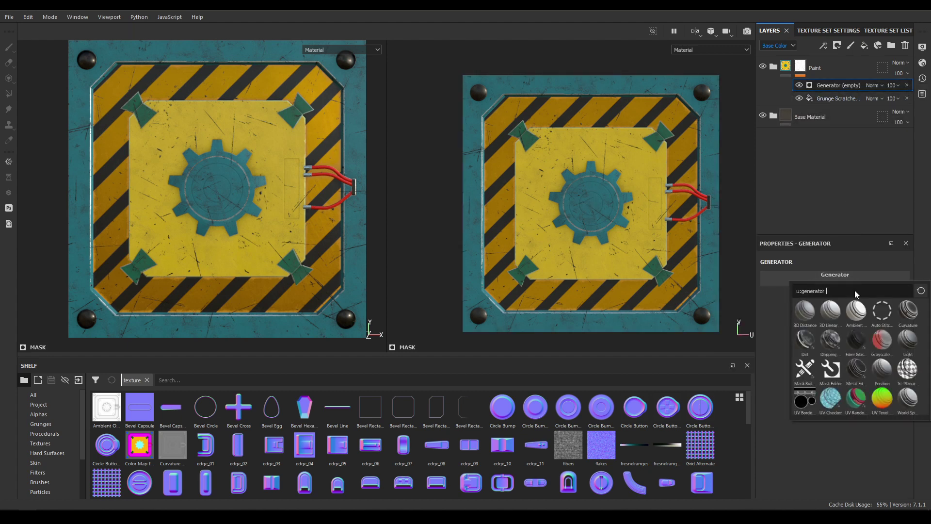
{"action": "left_click", "coordinate": [856, 370]}
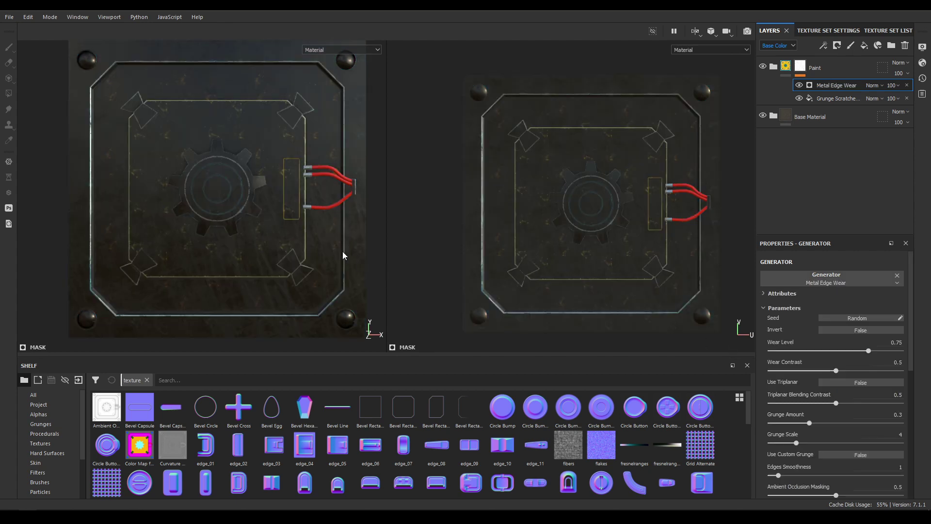
{"action": "left_click", "coordinate": [861, 331]}
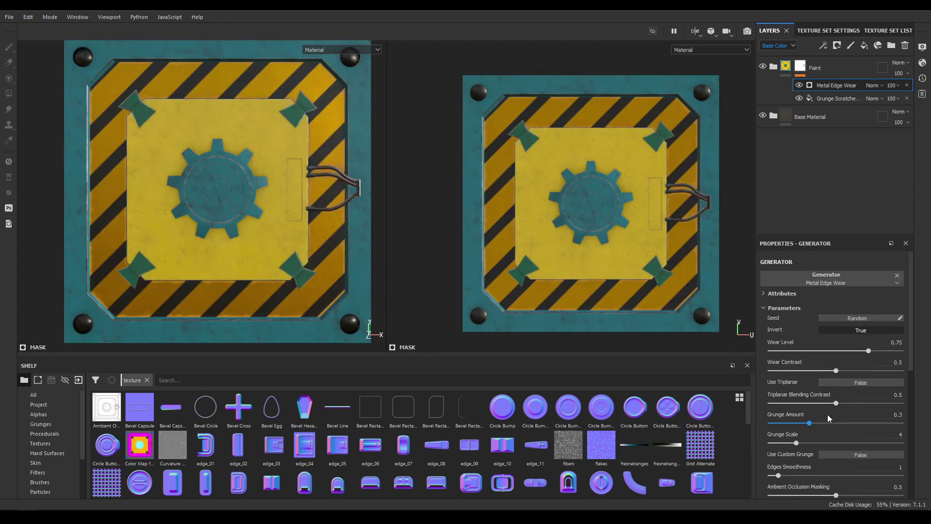
Enable triplanar on the edge wear generator and set its wear contrast and wear level to 0.85.
{"action": "left_click", "coordinate": [859, 383]}
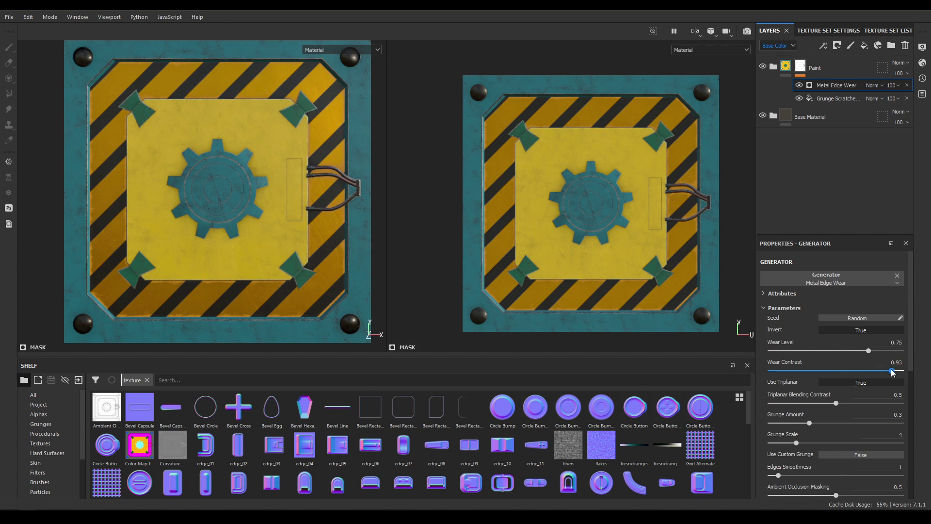
{"action": "left_click_drag", "start_coordinate": [892, 370], "coordinate": [878, 351]}
{"action": "key", "text": "Return"}
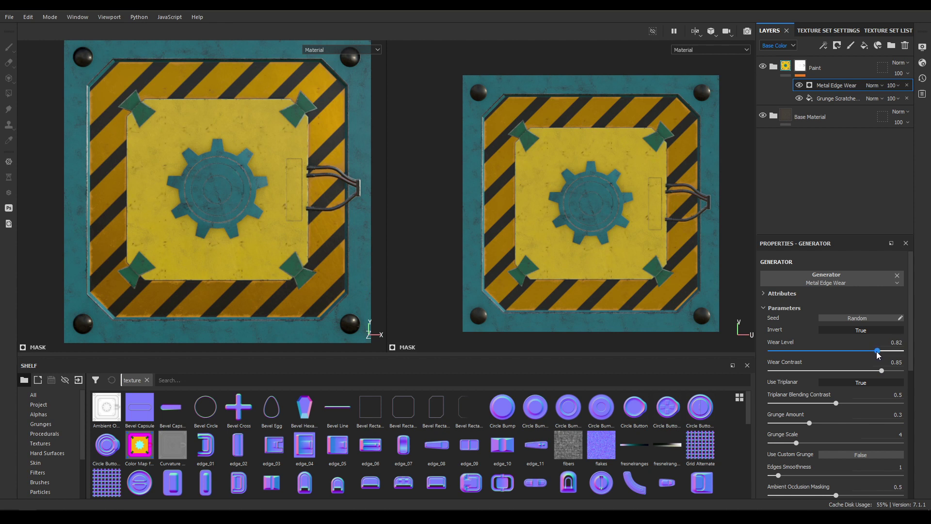
{"action": "left_click", "coordinate": [891, 343]}
{"action": "type", "text": "5"}
{"action": "key", "text": "Return"}
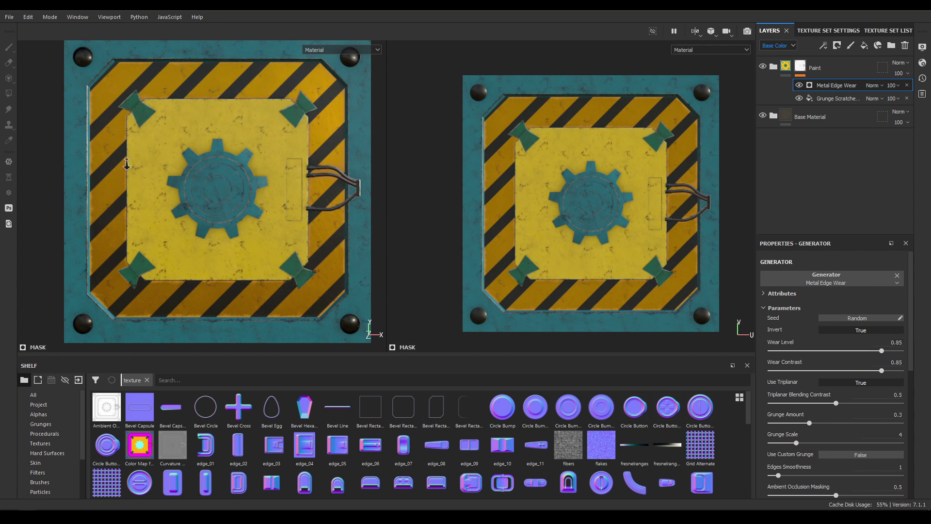
{"action": "scroll", "coordinate": [147, 201], "scroll_direction": "up", "scroll_amount": 3}
{"action": "scroll", "coordinate": [164, 242], "scroll_direction": "down", "scroll_amount": 3}
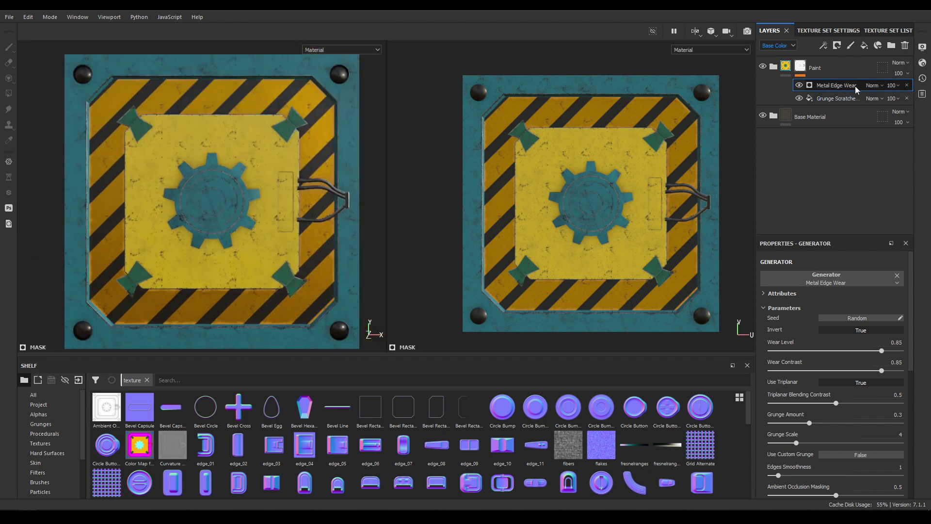
Set the Metal Edge Wear generator's blend mode to Subtract and turn off its inversion.
{"action": "left_click", "coordinate": [873, 85]}
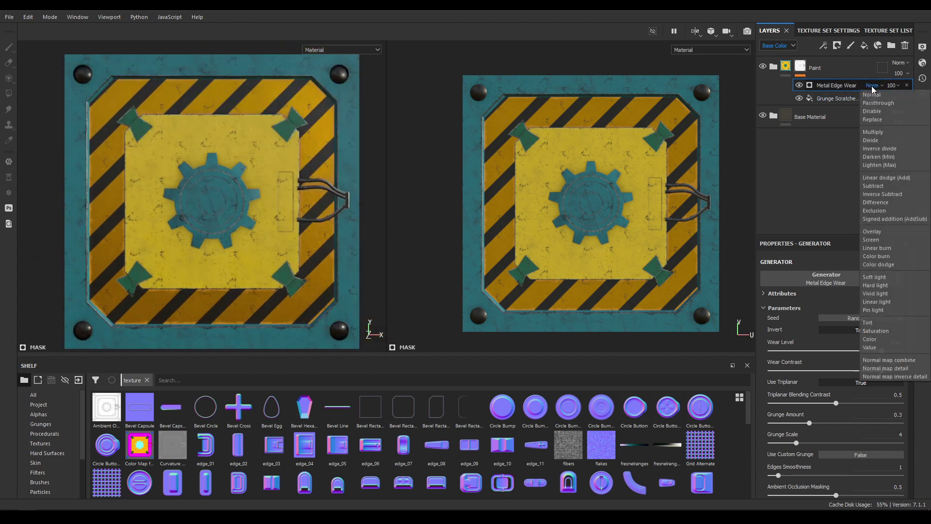
{"action": "left_click", "coordinate": [877, 186]}
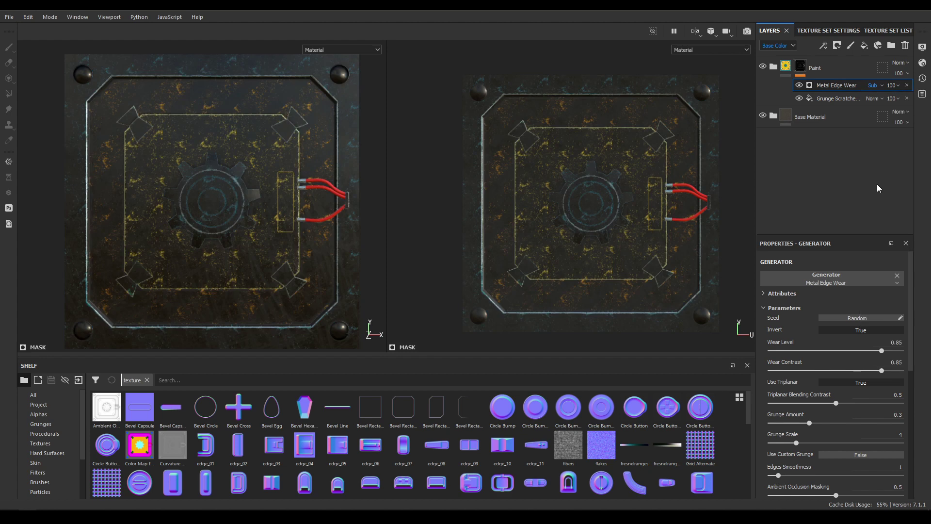
{"action": "left_click", "coordinate": [857, 331]}
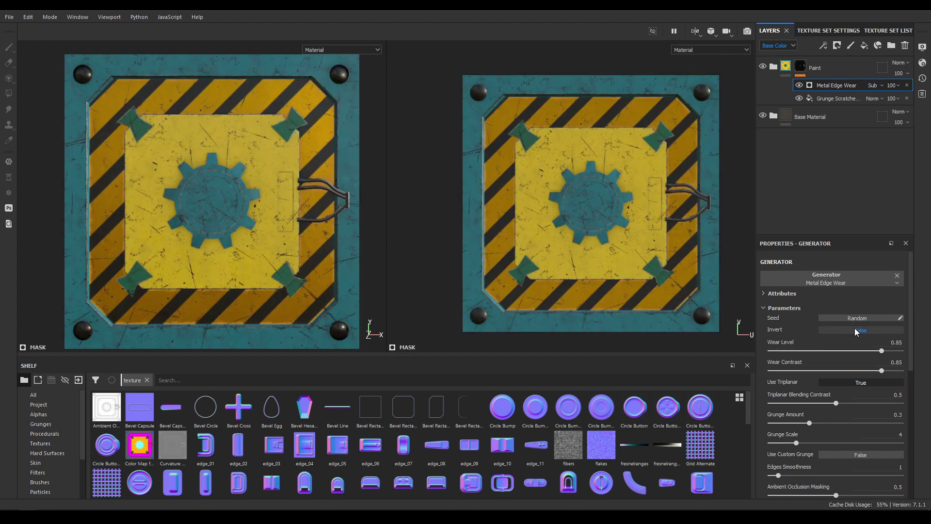
Compare the panel with and without the Metal Edge Wear effect, and examine the worn edges and scratches up close.
{"action": "left_click", "coordinate": [799, 85]}
{"action": "left_click", "coordinate": [799, 85]}
{"action": "left_click", "coordinate": [799, 86]}
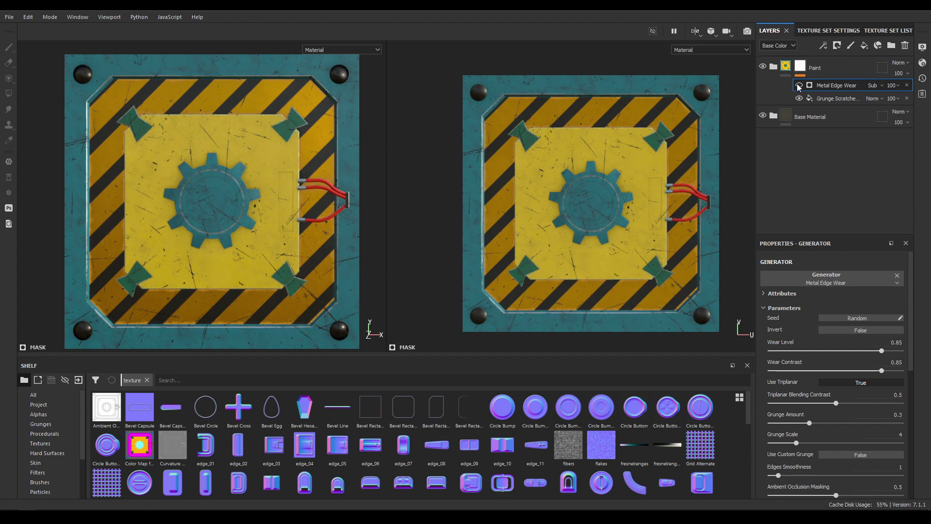
{"action": "left_click", "coordinate": [799, 85]}
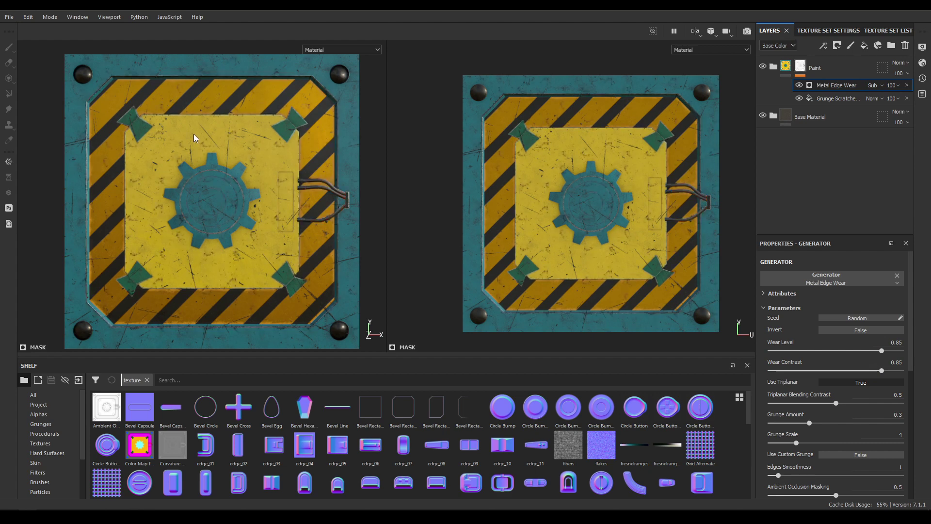
{"action": "mouse_move", "coordinate": [251, 227]}
{"action": "right_mouse_down", "text": "alt"}
{"action": "mouse_move", "coordinate": [228, 184]}
{"action": "mouse_move", "coordinate": [239, 229]}
{"action": "right_mouse_up", "text": "alt"}
{"action": "middle_click_drag", "start_coordinate": [239, 228], "coordinate": [252, 191], "text": "alt"}
{"action": "right_click_drag", "start_coordinate": [252, 191], "coordinate": [262, 240], "text": "alt"}
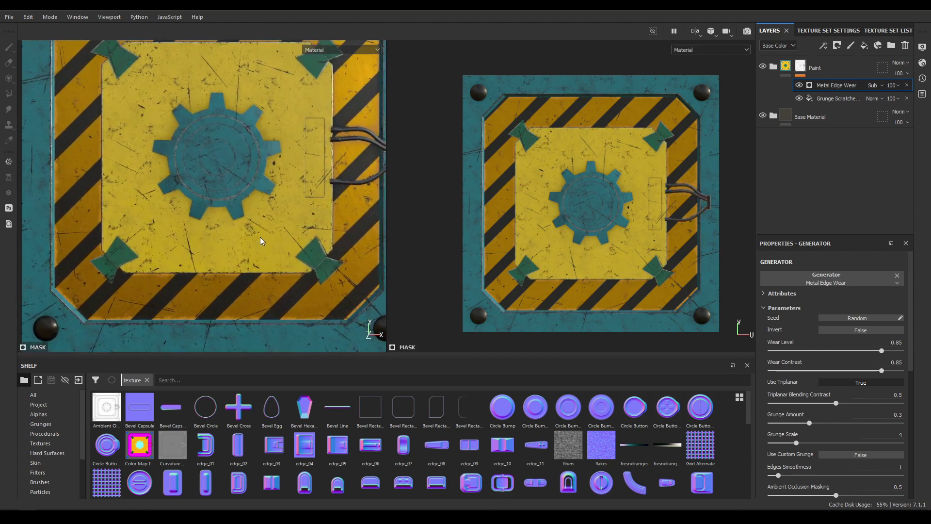
{"action": "middle_click_drag", "start_coordinate": [261, 240], "coordinate": [255, 264], "text": "alt"}
{"action": "right_click_drag", "start_coordinate": [254, 265], "coordinate": [241, 190], "text": "alt"}
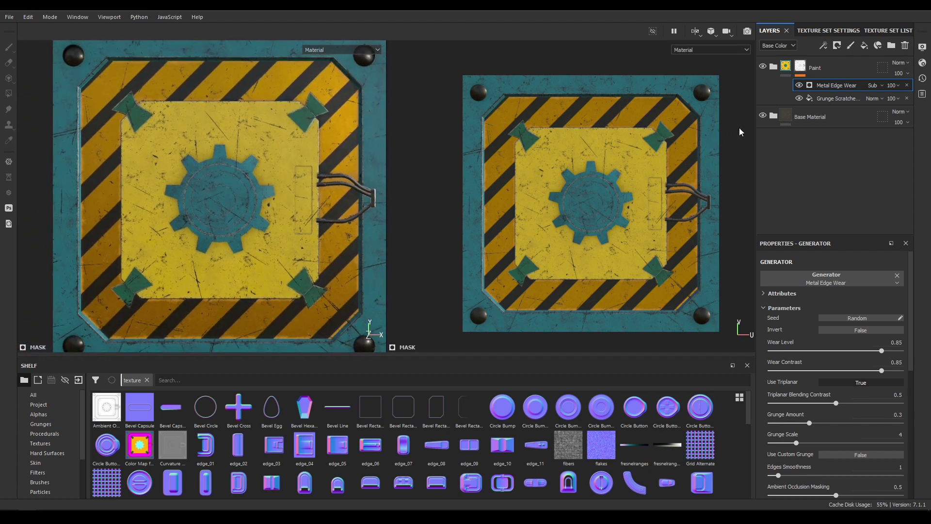
{"action": "right_click_drag", "start_coordinate": [176, 187], "coordinate": [226, 240], "text": "alt"}
{"action": "middle_click_drag", "start_coordinate": [226, 240], "coordinate": [224, 145], "text": "alt"}
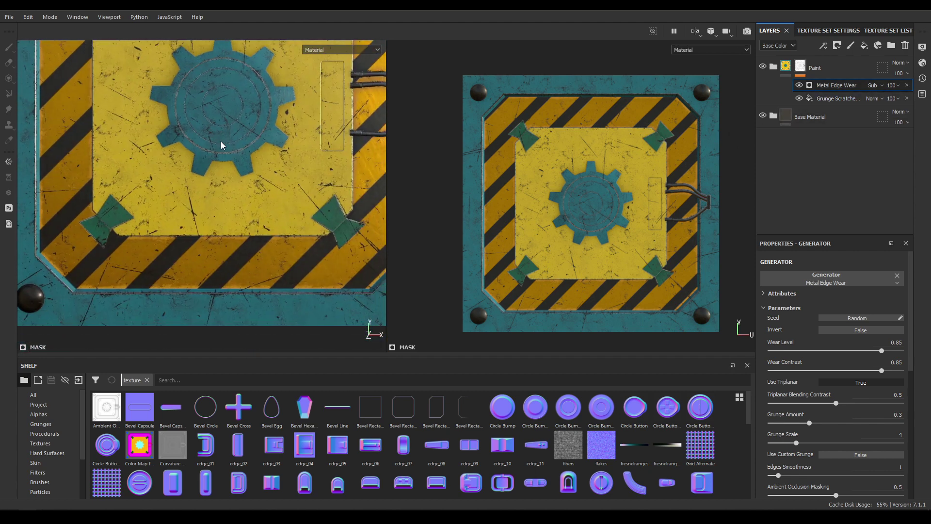
{"action": "right_click_drag", "start_coordinate": [223, 145], "coordinate": [173, 138], "text": "alt"}
{"action": "middle_click_drag", "start_coordinate": [173, 139], "coordinate": [169, 200], "text": "alt"}
{"action": "right_click_drag", "start_coordinate": [227, 271], "coordinate": [219, 242], "text": "alt"}
{"action": "middle_click_drag", "start_coordinate": [220, 242], "coordinate": [218, 244], "text": "alt"}
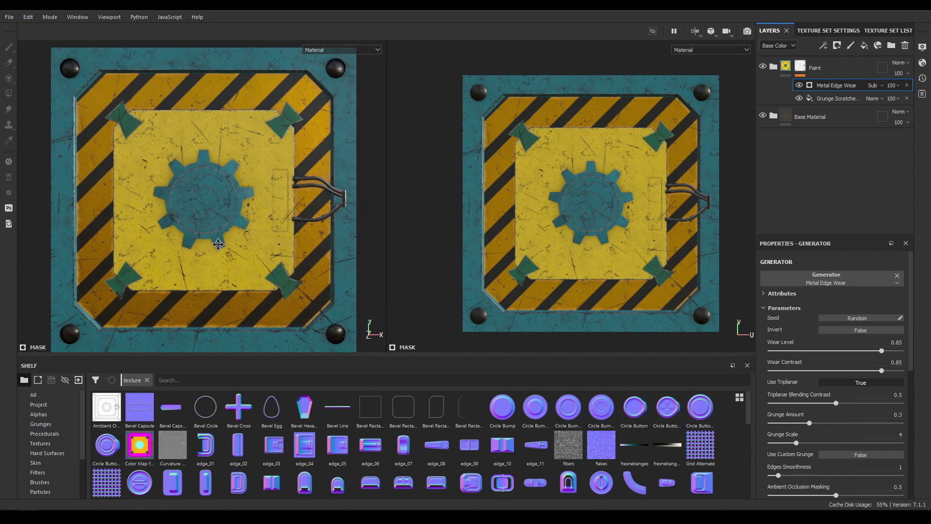
Add a fill layer between Paint and Base Material with only the roughness and height channels enabled.
{"action": "left_click", "coordinate": [867, 46]}
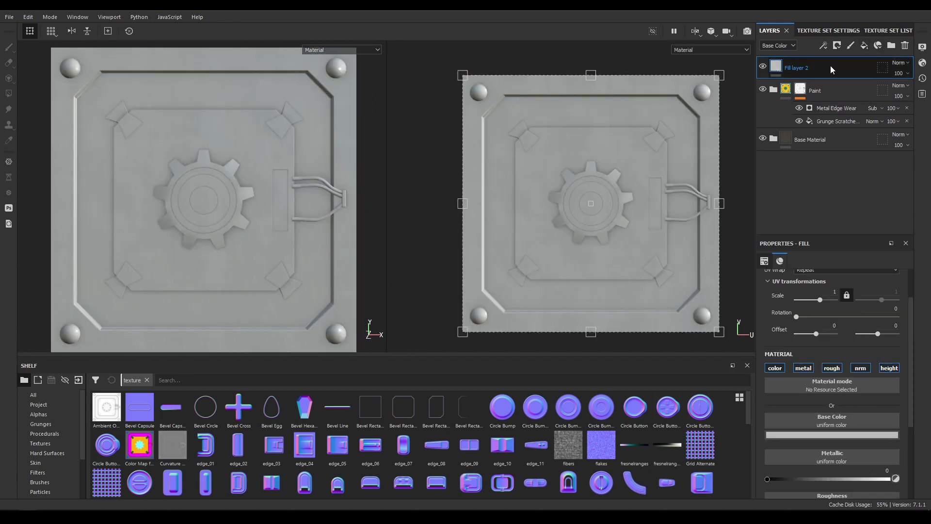
{"action": "left_click_drag", "start_coordinate": [830, 65], "coordinate": [833, 130]}
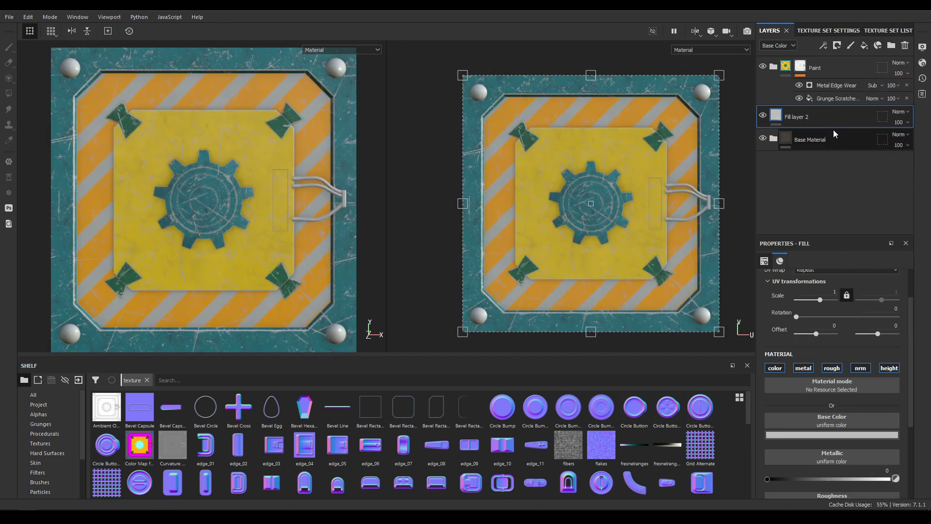
{"action": "left_click", "coordinate": [776, 369]}
{"action": "left_click", "coordinate": [803, 368]}
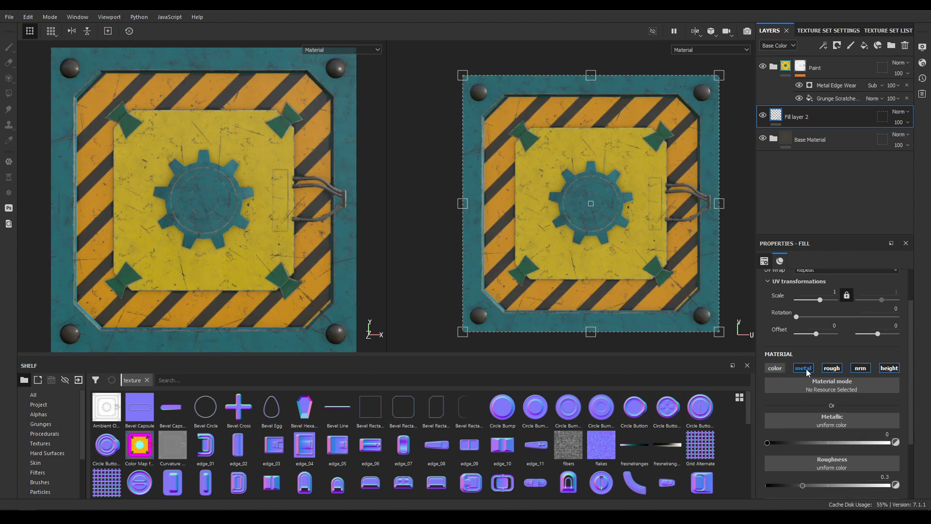
{"action": "left_click", "coordinate": [859, 370]}
Set the new fill layer's roughness to 1 and its height to -0.1.
{"action": "left_click_drag", "start_coordinate": [803, 442], "coordinate": [888, 443]}
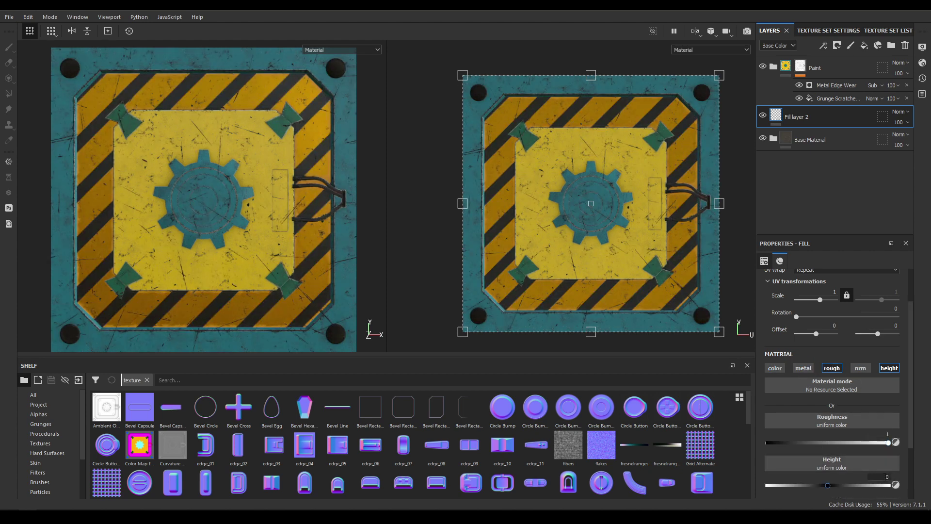
{"action": "type", "text": "-0.1"}
{"action": "key", "text": "Return"}
Give Fill layer 2 a black mask with a Grunge Scratches Rough fill and inspect the engraved scratches up close.
{"action": "right_click", "coordinate": [863, 114]}
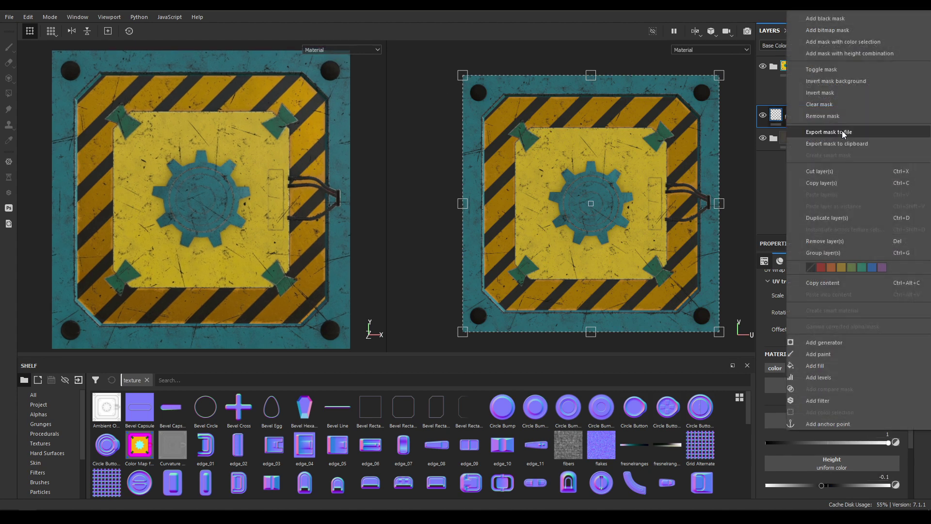
{"action": "left_click", "coordinate": [832, 30]}
{"action": "right_click", "coordinate": [823, 110]}
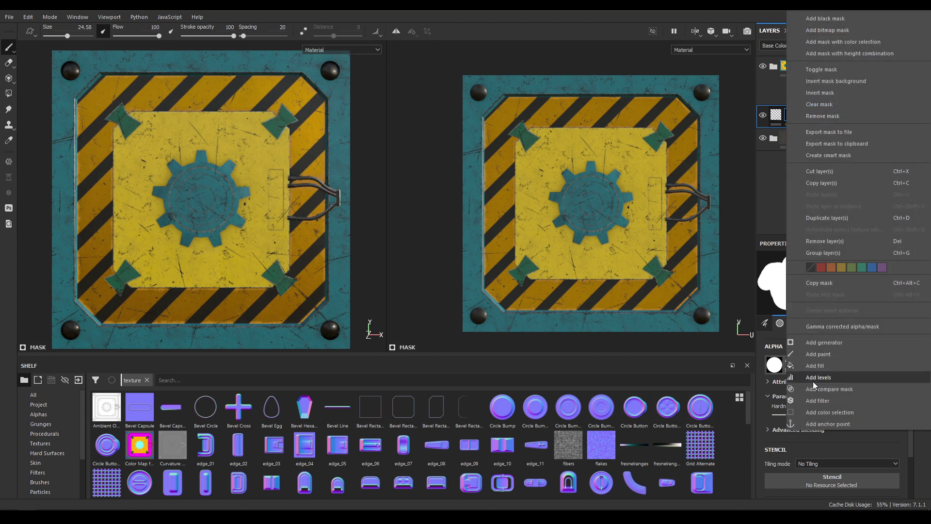
{"action": "left_click", "coordinate": [840, 368]}
{"action": "left_click", "coordinate": [839, 370]}
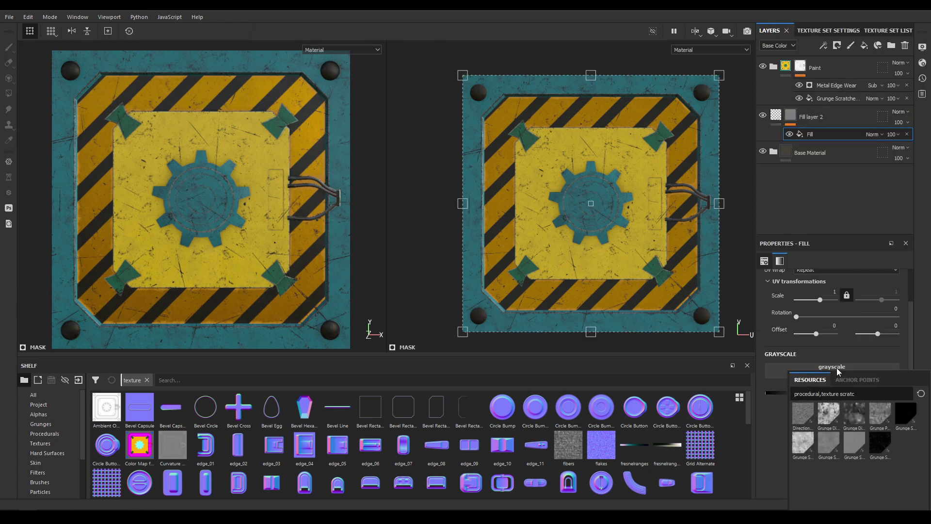
{"action": "left_click", "coordinate": [882, 444]}
{"action": "right_click_drag", "start_coordinate": [255, 171], "coordinate": [245, 150], "text": "alt"}
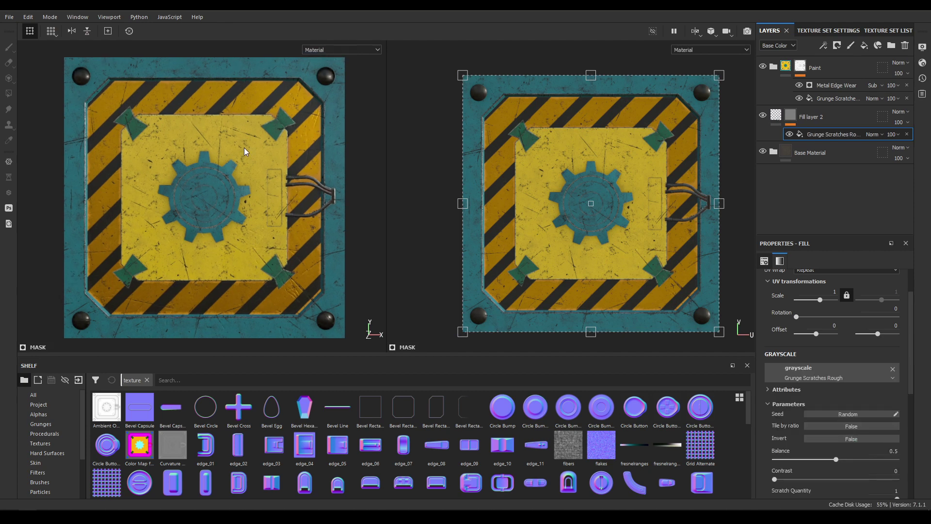
{"action": "middle_click_drag", "start_coordinate": [245, 150], "coordinate": [284, 246], "text": "alt"}
{"action": "right_click_drag", "start_coordinate": [284, 246], "coordinate": [322, 393], "text": "alt"}
{"action": "middle_click_drag", "start_coordinate": [104, 200], "coordinate": [243, 173], "text": "alt"}
{"action": "right_click_drag", "start_coordinate": [243, 173], "coordinate": [269, 257], "text": "alt"}
{"action": "right_click_drag", "start_coordinate": [180, 130], "coordinate": [224, 233], "text": "alt"}
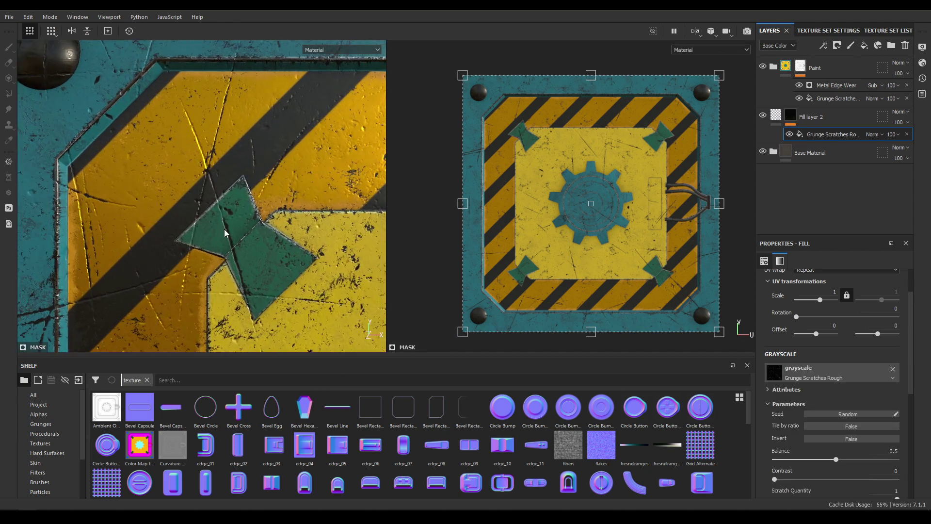
Set the Grunge Scratches Rough fill's balance to 0.3, contrast to 0.73 and scratch quantity to 0.8.
{"action": "scroll", "coordinate": [277, 228], "scroll_direction": "down", "scroll_amount": 2}
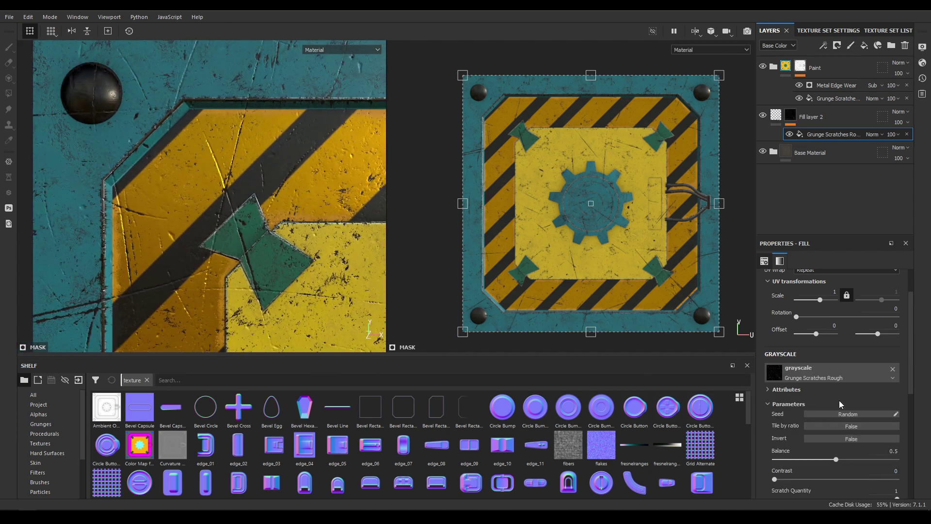
{"action": "scroll", "coordinate": [839, 401], "scroll_direction": "down", "scroll_amount": 2}
{"action": "left_click_drag", "start_coordinate": [774, 382], "coordinate": [809, 368]}
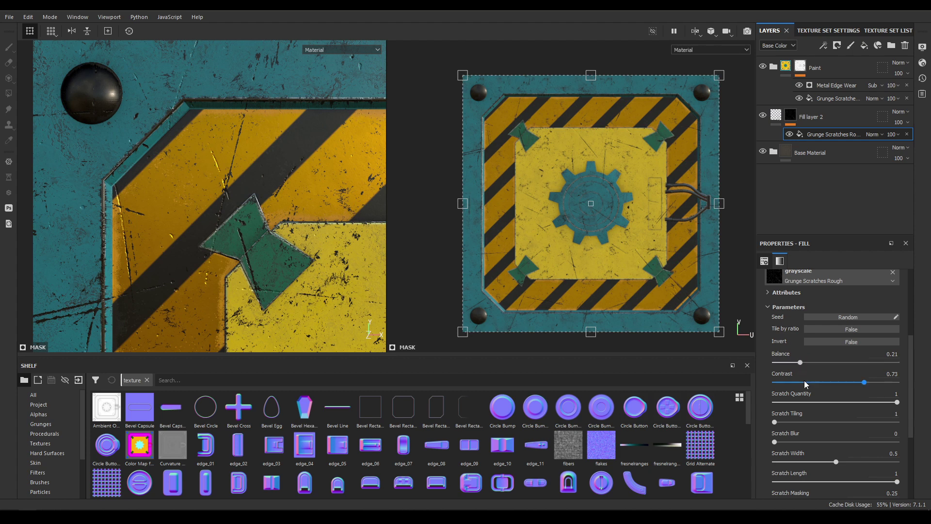
{"action": "left_click", "coordinate": [885, 355]}
{"action": "type", "text": "3"}
{"action": "key", "text": "Return"}
{"action": "mouse_move", "coordinate": [893, 404]}
{"action": "left_mouse_down"}
{"action": "mouse_move", "coordinate": [862, 411]}
{"action": "mouse_move", "coordinate": [891, 411]}
{"action": "mouse_move", "coordinate": [906, 397]}
{"action": "left_mouse_up"}
{"action": "key", "text": "Return"}
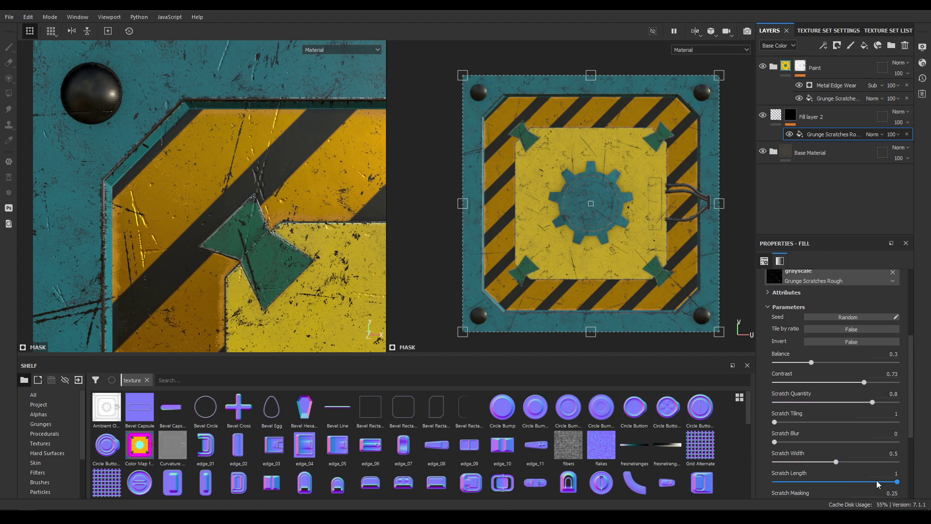
Set the grunge fill's scratch length to 0.41 and scratch width to 0.3, and check the scratches across the panel.
{"action": "left_click_drag", "start_coordinate": [877, 481], "coordinate": [818, 464]}
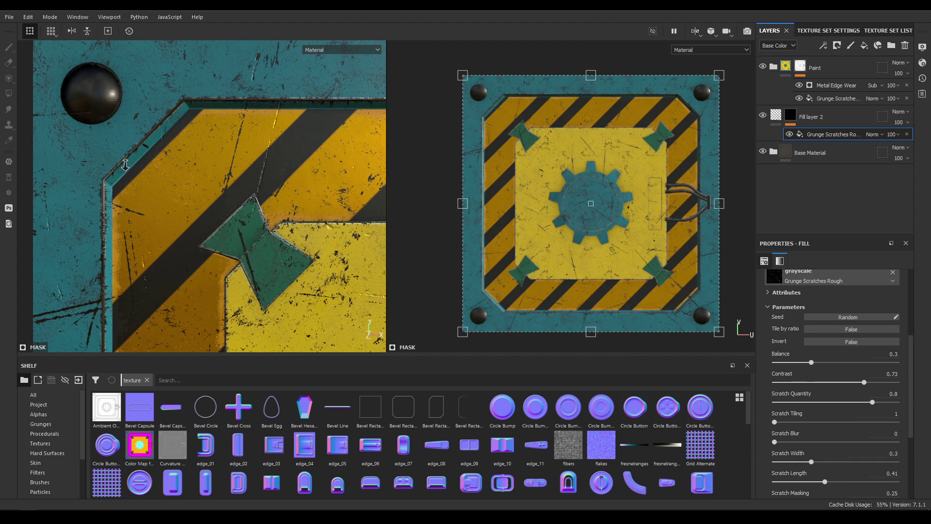
{"action": "right_click_drag", "start_coordinate": [125, 165], "coordinate": [225, 205], "text": "alt"}
{"action": "middle_click_drag", "start_coordinate": [225, 206], "coordinate": [172, 57], "text": "alt"}
{"action": "right_click_drag", "start_coordinate": [247, 216], "coordinate": [237, 171], "text": "alt"}
{"action": "middle_click_drag", "start_coordinate": [237, 171], "coordinate": [242, 202], "text": "alt"}
{"action": "scroll", "coordinate": [242, 202], "scroll_direction": "up", "scroll_amount": 1}
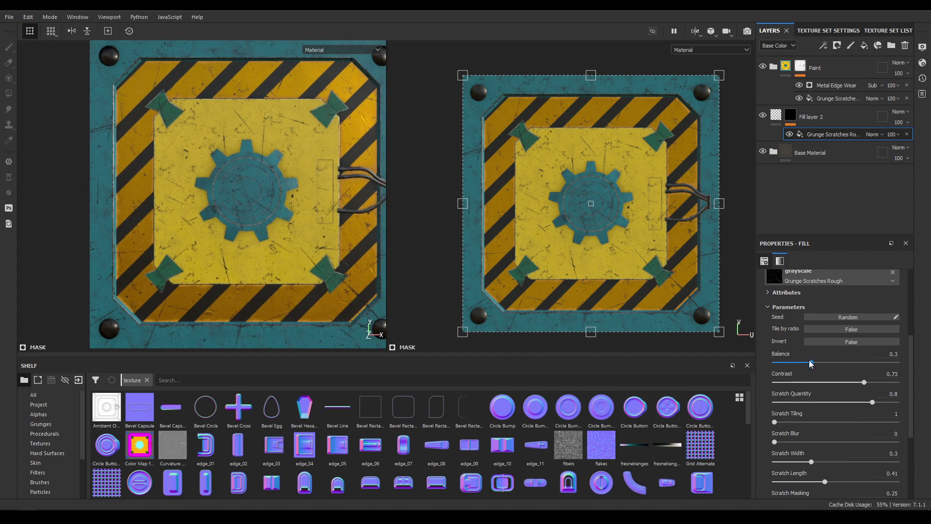
Set the grunge fill's balance to 0.61, scratch width to 0.38 and scratch length to 0.61, and check the whole panel.
{"action": "left_click_drag", "start_coordinate": [811, 362], "coordinate": [869, 364]}
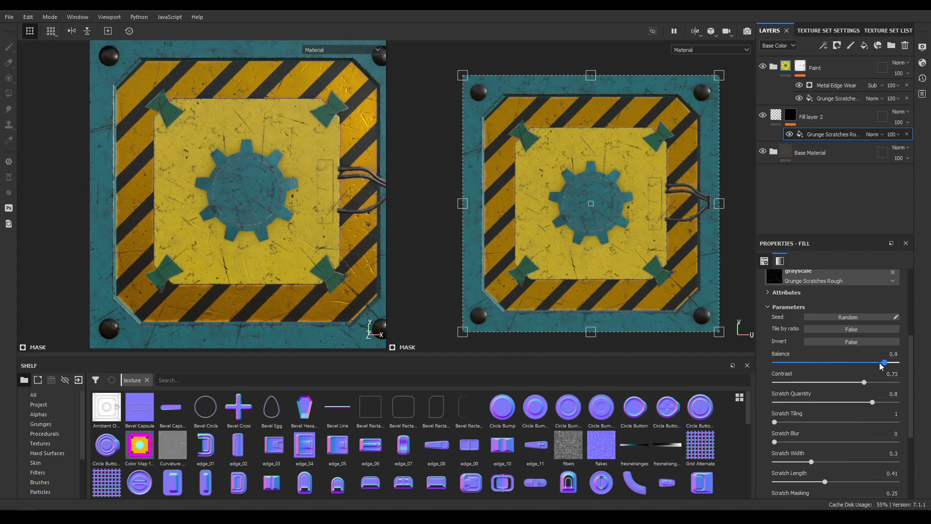
{"action": "key", "text": "ctrl+z"}
{"action": "left_click_drag", "start_coordinate": [812, 362], "coordinate": [846, 362]}
{"action": "left_click_drag", "start_coordinate": [872, 402], "coordinate": [853, 412]}
{"action": "key", "text": "ctrl+z"}
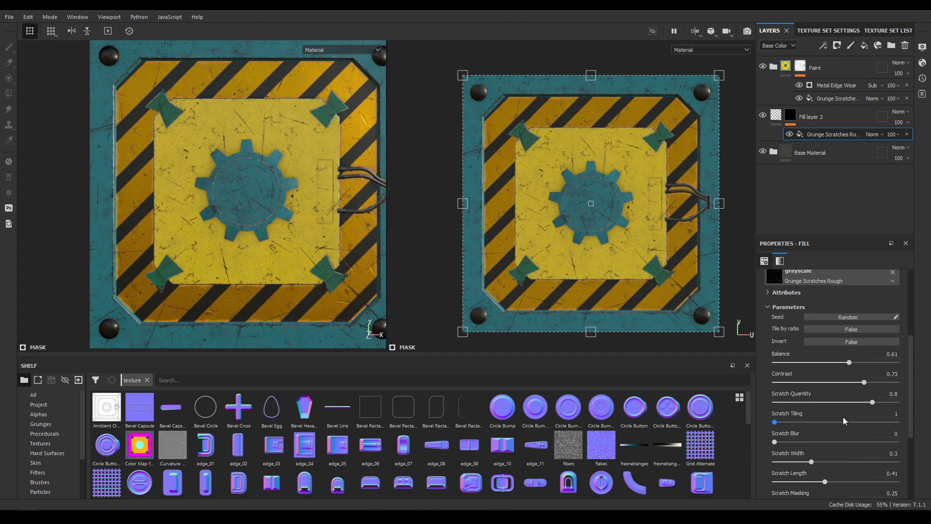
{"action": "left_click_drag", "start_coordinate": [814, 465], "coordinate": [849, 485]}
{"action": "right_click_drag", "start_coordinate": [299, 250], "coordinate": [300, 270], "text": "alt"}
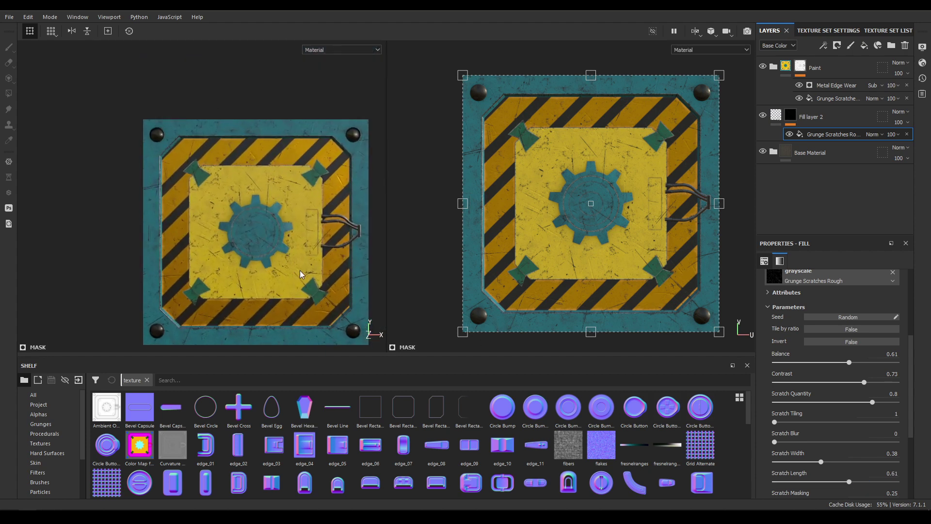
{"action": "middle_click_drag", "start_coordinate": [300, 270], "coordinate": [294, 248], "text": "alt"}
{"action": "right_click_drag", "start_coordinate": [294, 248], "coordinate": [293, 254], "text": "alt"}
{"action": "middle_click_drag", "start_coordinate": [273, 207], "coordinate": [267, 246], "text": "alt"}
{"action": "right_click_drag", "start_coordinate": [267, 247], "coordinate": [236, 178], "text": "alt"}
{"action": "middle_click_drag", "start_coordinate": [236, 178], "coordinate": [248, 186], "text": "alt"}
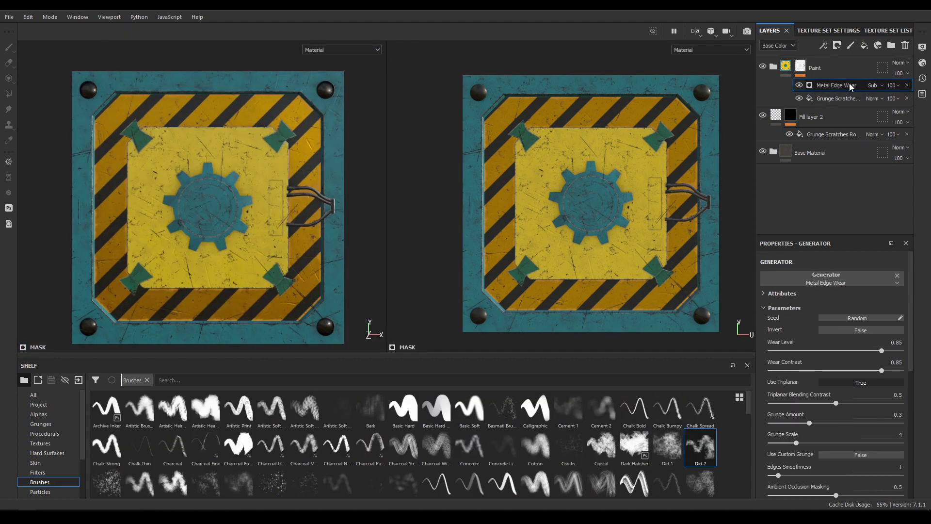
Add a Dirt generator above Metal Edge Wear in the Paint group's mask and set its blend mode to Subtract.
{"action": "right_click", "coordinate": [799, 84]}
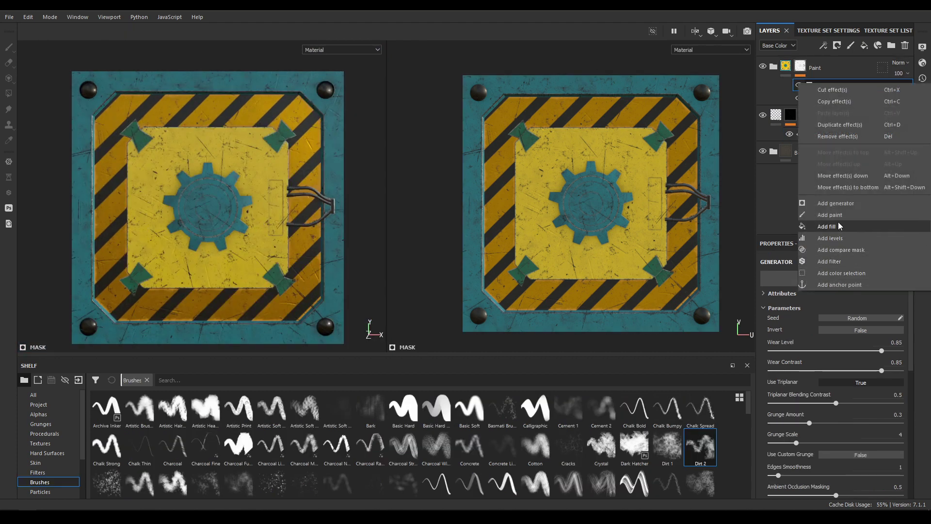
{"action": "left_click", "coordinate": [838, 205]}
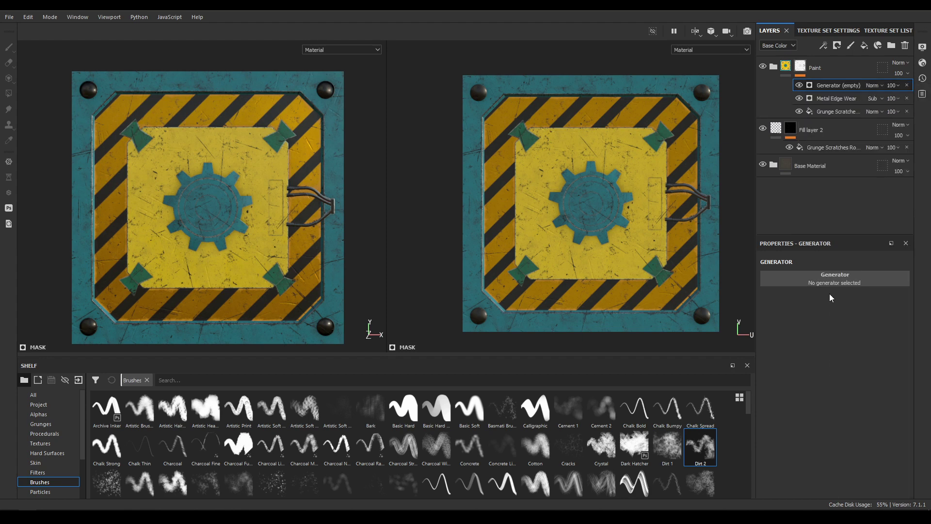
{"action": "left_click", "coordinate": [833, 280]}
{"action": "mouse_move", "coordinate": [807, 345]}
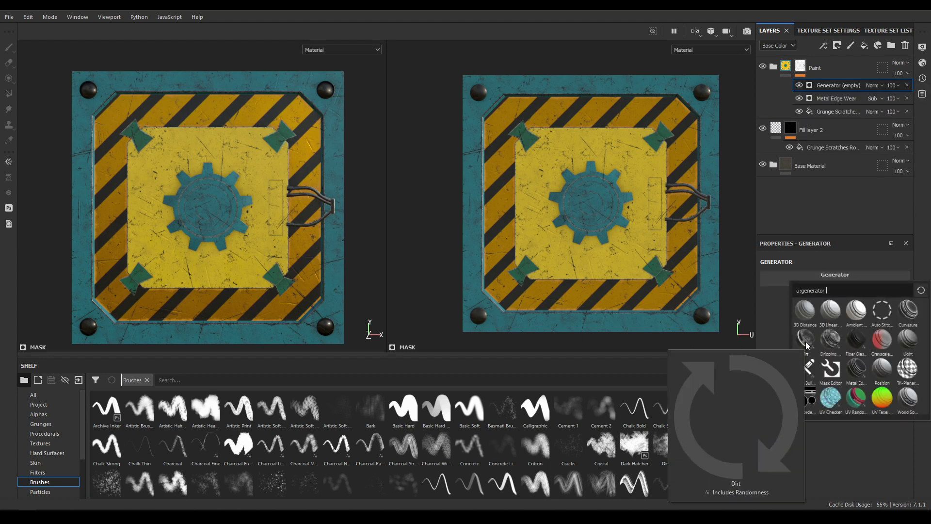
{"action": "left_click", "coordinate": [806, 343]}
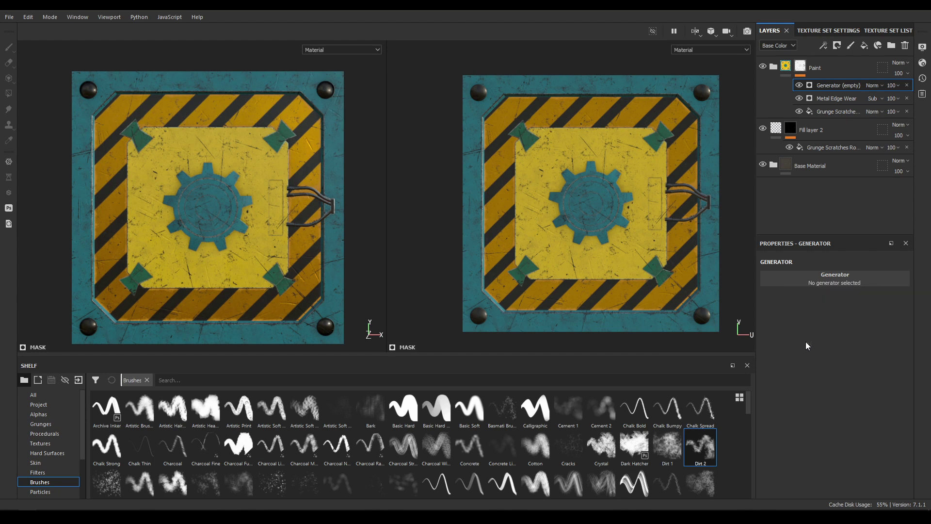
{"action": "left_click", "coordinate": [874, 85]}
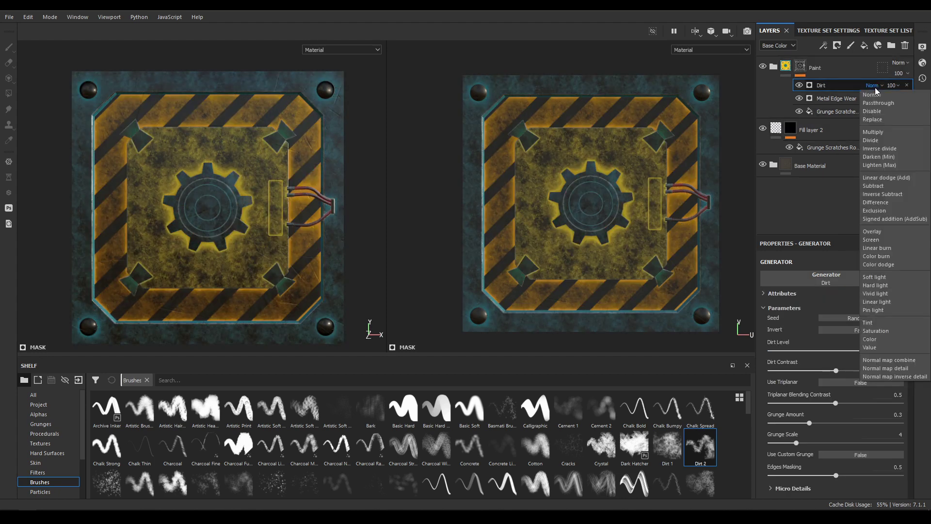
{"action": "left_click", "coordinate": [881, 186]}
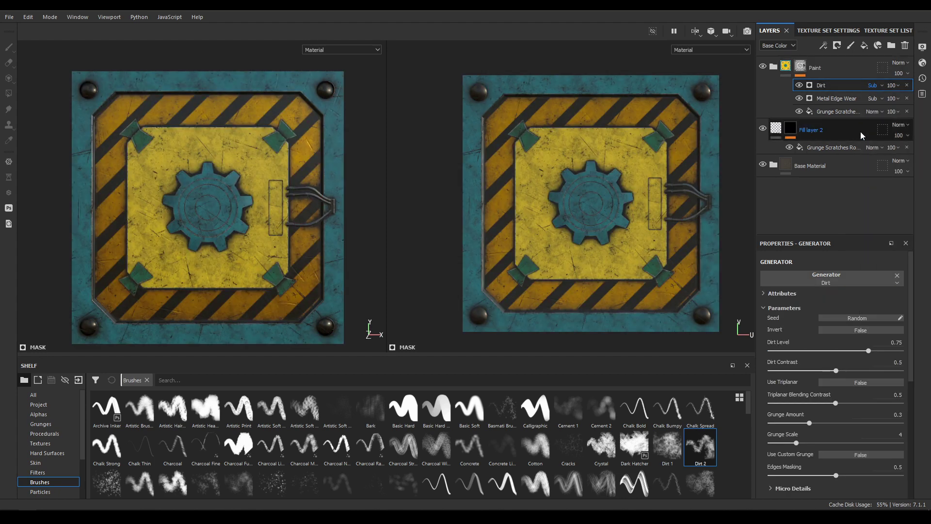
Set the Dirt generator's dirt contrast to 1 and dirt level to 0.75, and inspect the chipped paint.
{"action": "left_click_drag", "start_coordinate": [836, 371], "coordinate": [902, 371]}
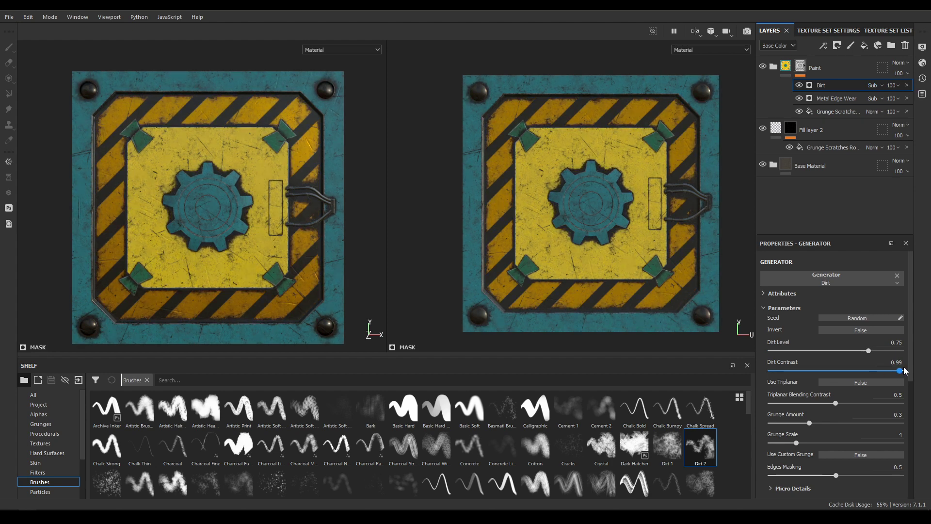
{"action": "mouse_move", "coordinate": [868, 351]}
{"action": "left_mouse_down"}
{"action": "mouse_move", "coordinate": [859, 357]}
{"action": "mouse_move", "coordinate": [872, 357]}
{"action": "left_mouse_up"}
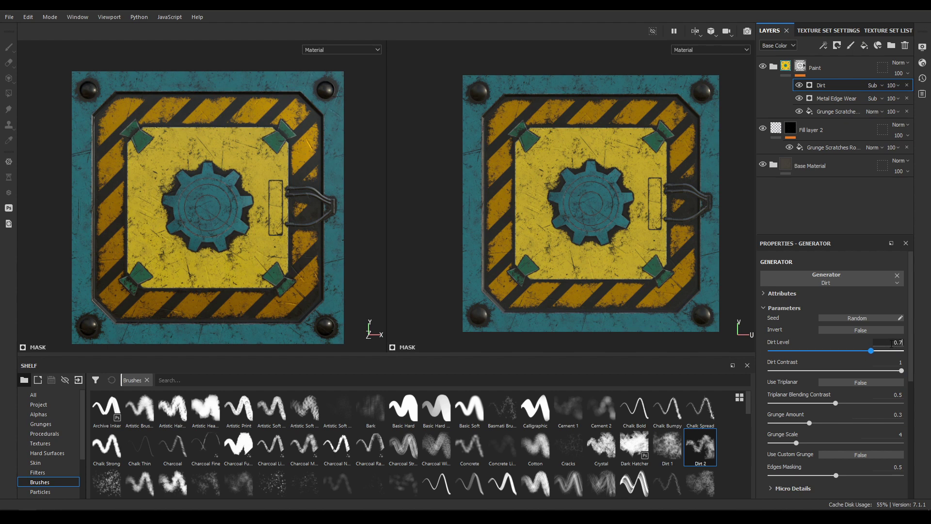
{"action": "key", "text": "Return"}
{"action": "right_click_drag", "start_coordinate": [48, 119], "coordinate": [118, 171], "text": "alt"}
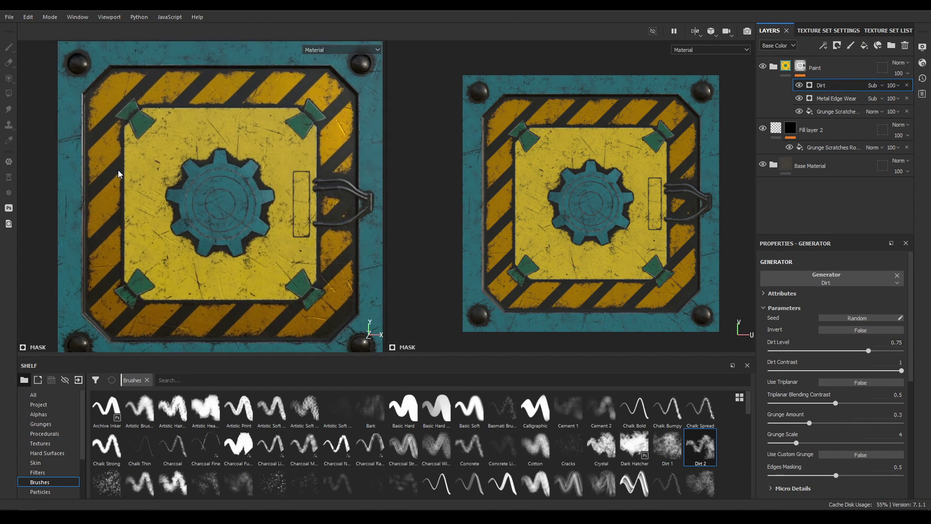
{"action": "middle_click_drag", "start_coordinate": [182, 165], "coordinate": [210, 122], "text": "alt"}
{"action": "key", "text": "f"}
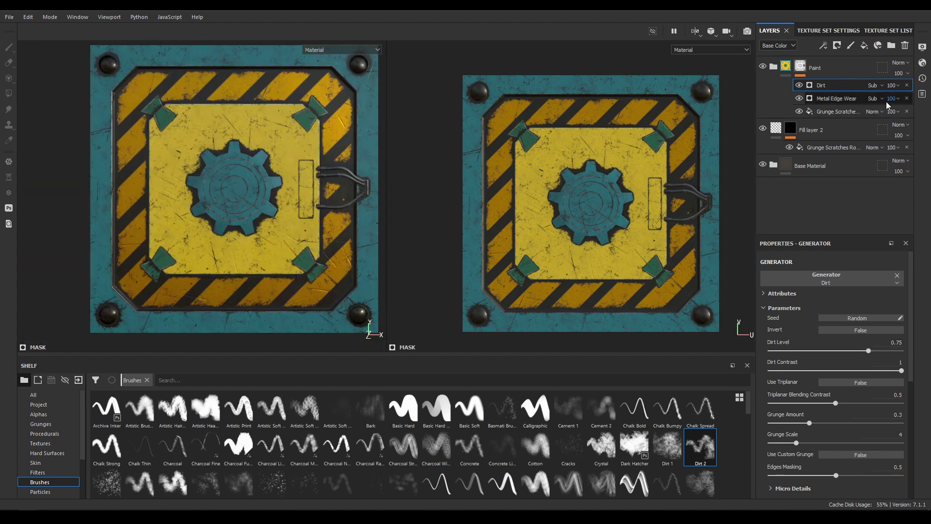
Add a paint effect above Dirt in the mask and brush paint back in white along the yellow plate's left edge.
{"action": "right_click", "coordinate": [836, 87]}
{"action": "left_click", "coordinate": [843, 217]}
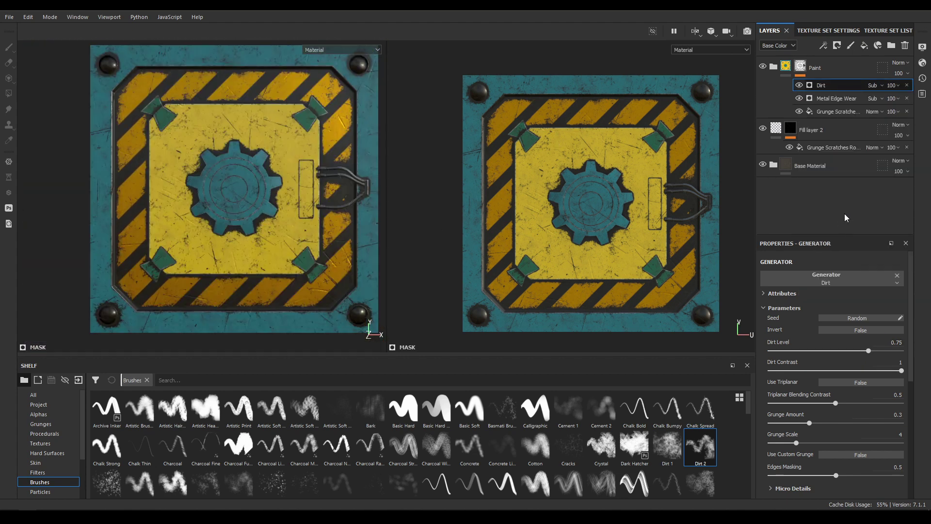
{"action": "scroll", "coordinate": [234, 167], "scroll_direction": "up", "scroll_amount": 6}
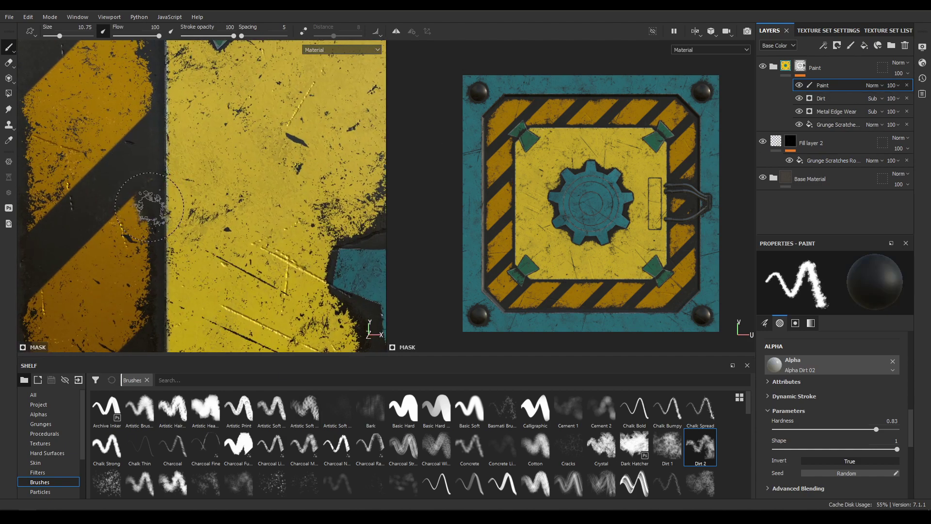
{"action": "key", "text": "ctrl+z"}
{"action": "mouse_move", "coordinate": [151, 209]}
{"action": "left_mouse_down"}
{"action": "mouse_move", "coordinate": [150, 200]}
{"action": "mouse_move", "coordinate": [145, 289]}
{"action": "left_mouse_up"}
{"action": "key", "text": "x"}
{"action": "middle_click_drag", "start_coordinate": [145, 298], "coordinate": [147, 133], "text": "alt"}
{"action": "left_click_drag", "start_coordinate": [142, 269], "coordinate": [145, 335]}
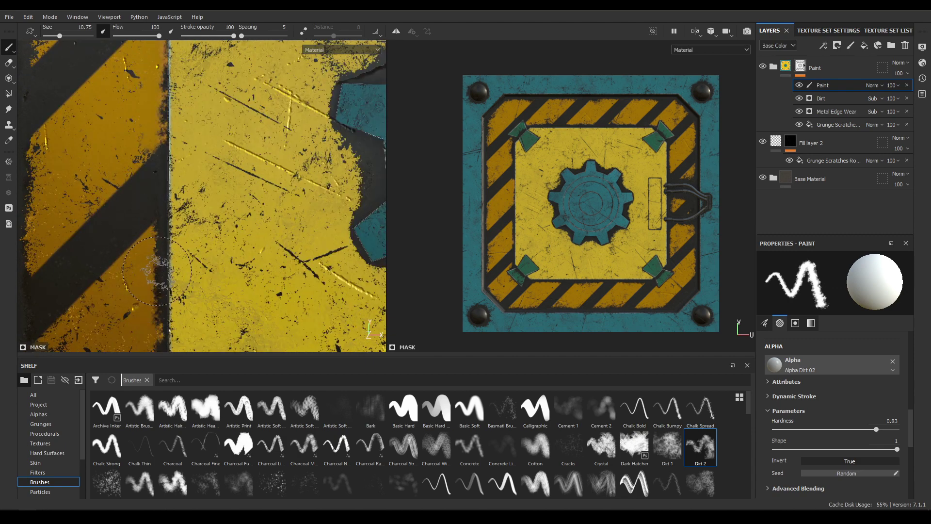
{"action": "middle_click_drag", "start_coordinate": [145, 338], "coordinate": [155, 67], "text": "alt"}
{"action": "mouse_move", "coordinate": [152, 94]}
{"action": "left_mouse_down"}
{"action": "mouse_move", "coordinate": [159, 178]}
{"action": "mouse_move", "coordinate": [224, 282]}
{"action": "left_mouse_up"}
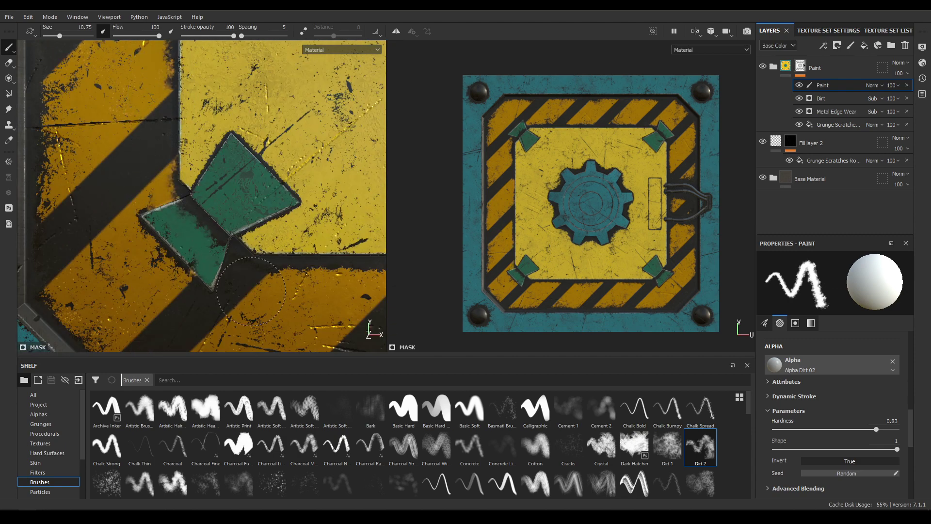
Brush paint back into the worn area around the lower-left teeth of the central gear.
{"action": "scroll", "coordinate": [257, 310], "scroll_direction": "down", "scroll_amount": 2}
{"action": "middle_click_drag", "start_coordinate": [274, 70], "coordinate": [190, 274], "text": "alt"}
{"action": "mouse_move", "coordinate": [255, 155]}
{"action": "left_mouse_down"}
{"action": "mouse_move", "coordinate": [262, 215]}
{"action": "mouse_move", "coordinate": [330, 284]}
{"action": "left_mouse_up"}
{"action": "middle_click_drag", "start_coordinate": [319, 268], "coordinate": [193, 223], "text": "alt"}
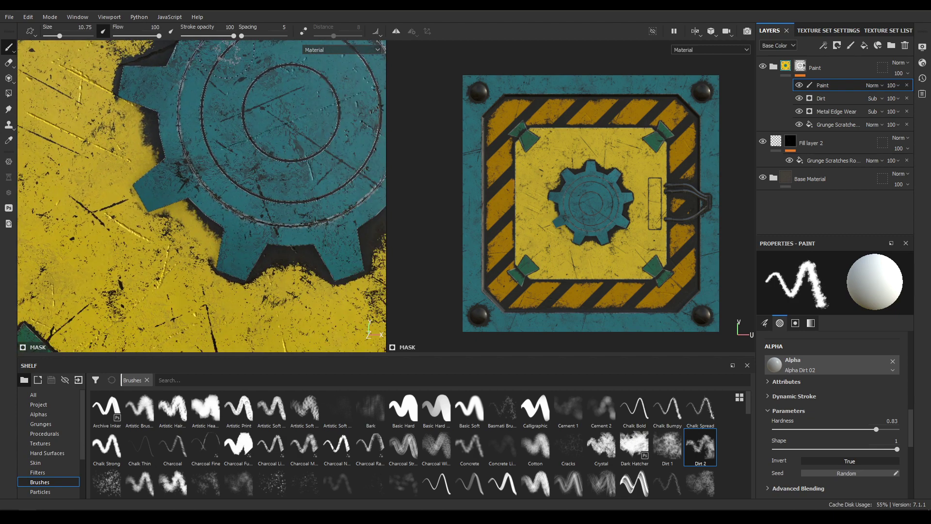
Set the brush's spacing to 9, flow to 69 and stroke opacity to 68.
{"action": "left_click_drag", "start_coordinate": [241, 40], "coordinate": [242, 40]}
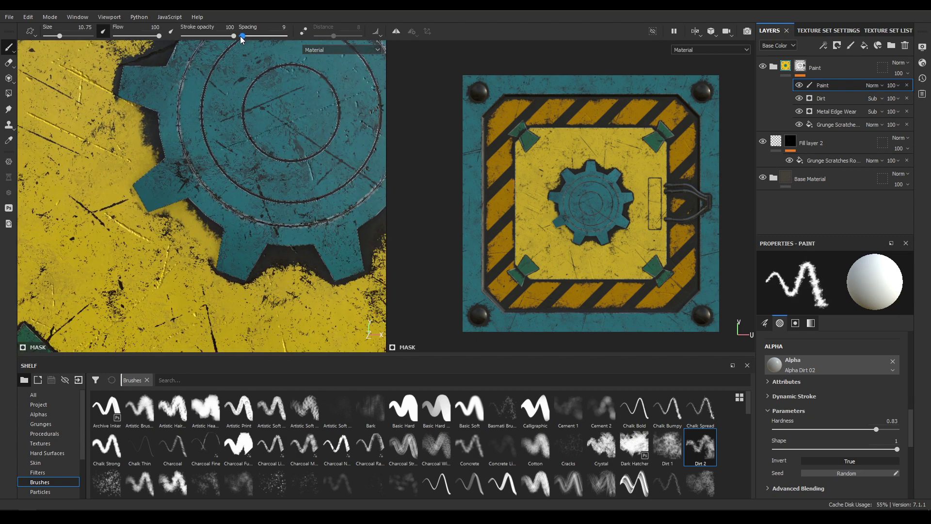
{"action": "left_click_drag", "start_coordinate": [152, 35], "coordinate": [147, 35]}
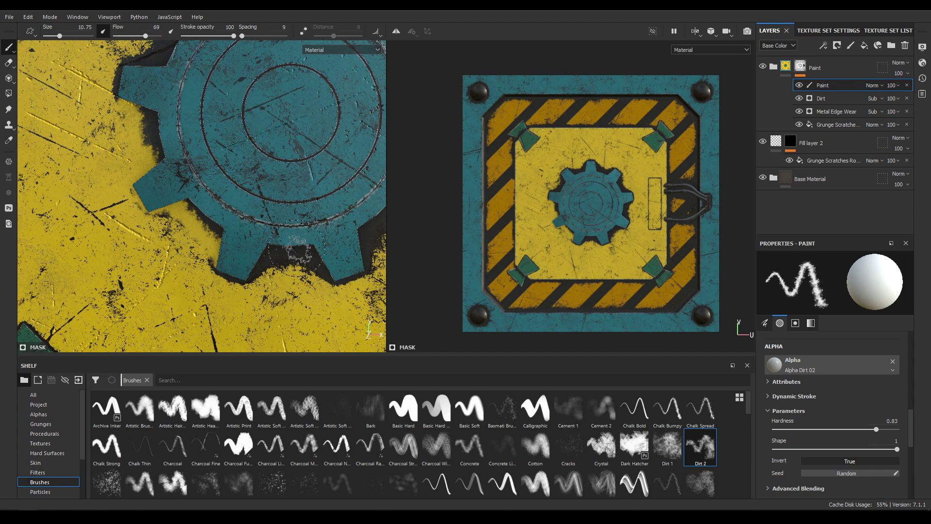
{"action": "middle_click_drag", "start_coordinate": [298, 250], "coordinate": [238, 225], "text": "alt"}
{"action": "left_click_drag", "start_coordinate": [234, 36], "coordinate": [218, 37]}
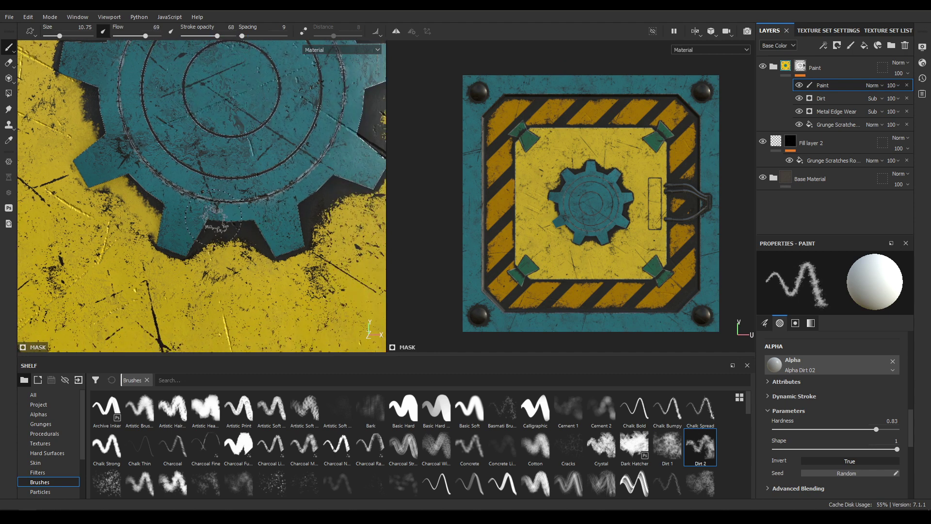
Brush partial paint back around the gear's lower, right and upper teeth using the softened Dirt 2 brush.
{"action": "middle_click_drag", "start_coordinate": [274, 259], "coordinate": [223, 286], "text": "alt"}
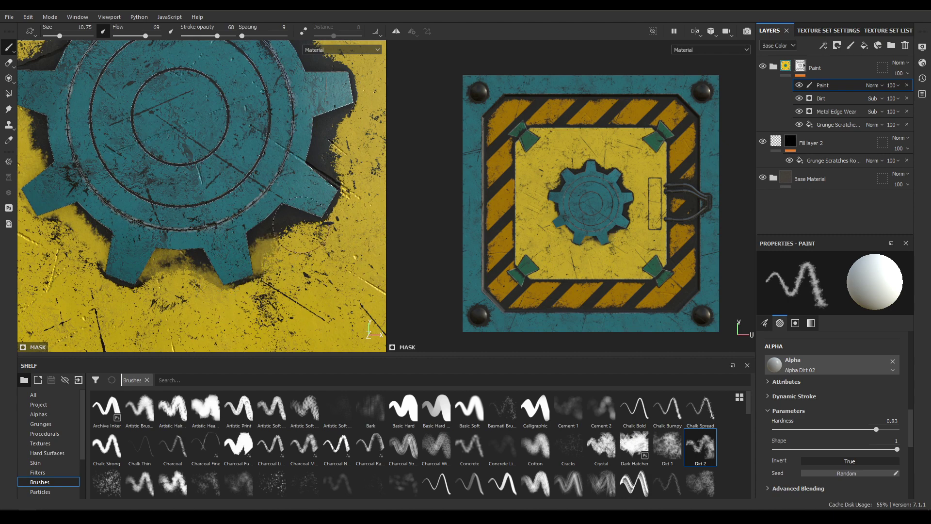
{"action": "middle_click_drag", "start_coordinate": [315, 214], "coordinate": [243, 275], "text": "alt"}
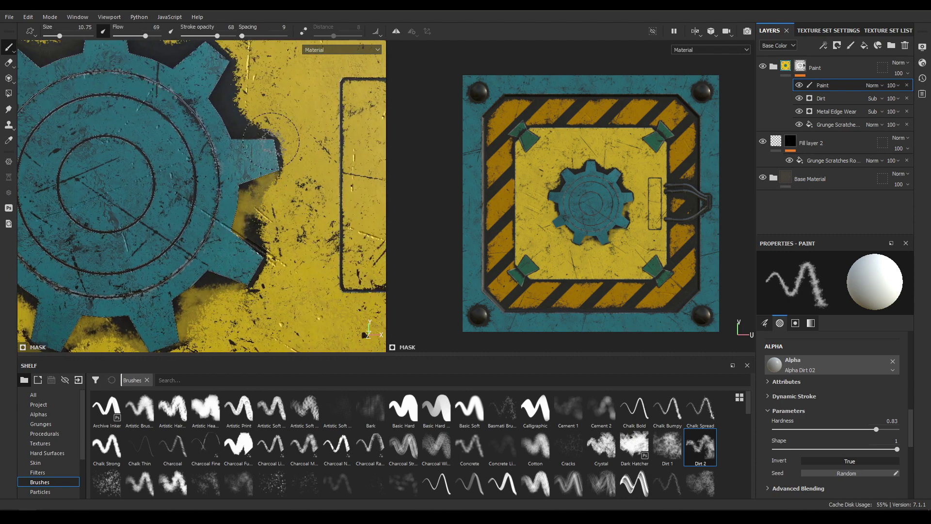
{"action": "middle_click_drag", "start_coordinate": [195, 51], "coordinate": [280, 192], "text": "alt"}
{"action": "mouse_move", "coordinate": [280, 194]}
{"action": "left_mouse_down"}
{"action": "mouse_move", "coordinate": [130, 198]}
{"action": "mouse_move", "coordinate": [127, 190]}
{"action": "mouse_move", "coordinate": [53, 233]}
{"action": "mouse_move", "coordinate": [294, 155]}
{"action": "left_mouse_up"}
{"action": "scroll", "coordinate": [291, 160], "scroll_direction": "down", "scroll_amount": 5}
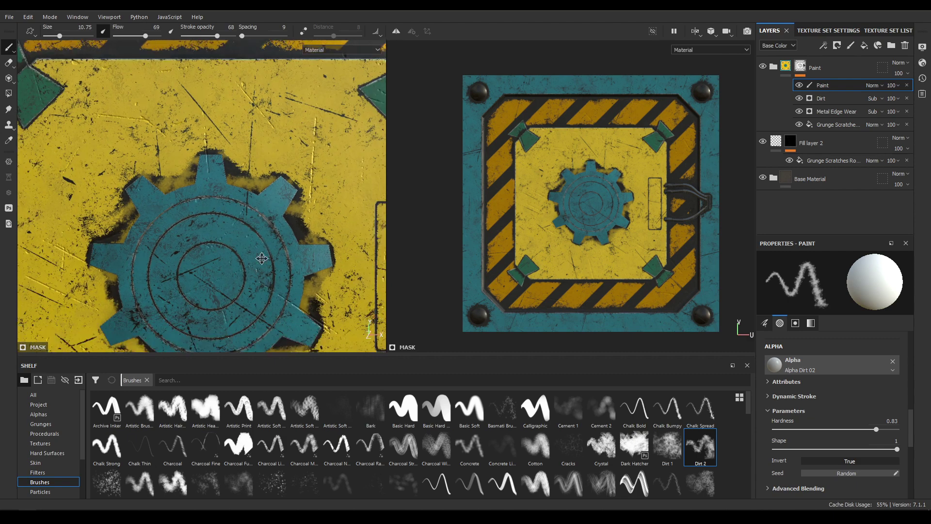
{"action": "middle_click_drag", "start_coordinate": [252, 117], "coordinate": [274, 179]}
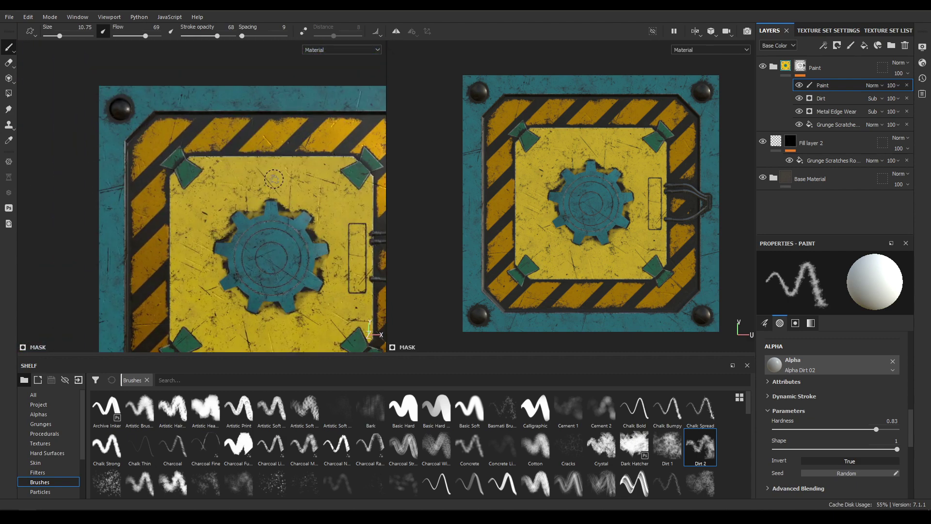
Enlarge the brush to size 75.28 and set its stroke opacity to 46.
{"action": "key", "text": "ctrl"}
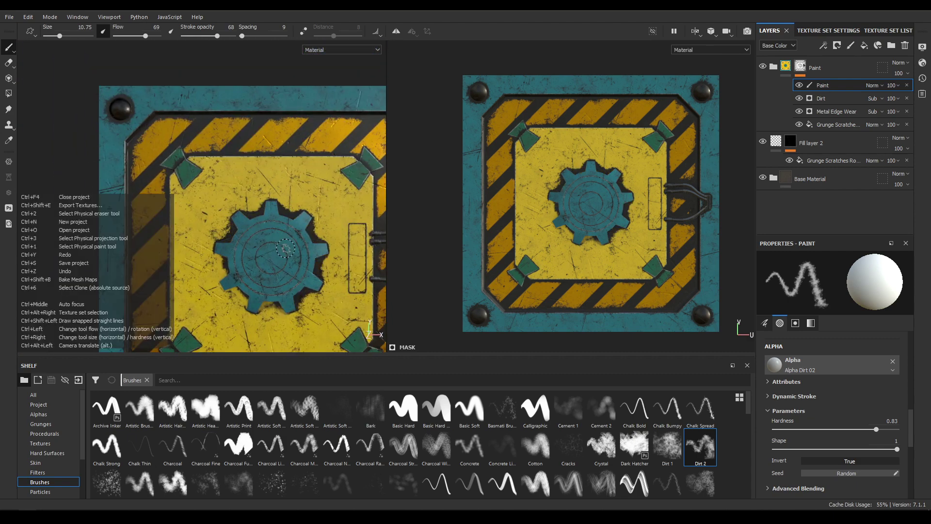
{"action": "middle_click_drag", "start_coordinate": [289, 257], "coordinate": [274, 203], "text": "alt"}
{"action": "scroll", "coordinate": [279, 209], "scroll_direction": "up", "scroll_amount": 1}
{"action": "right_click_drag", "start_coordinate": [284, 212], "coordinate": [357, 211], "text": "ctrl"}
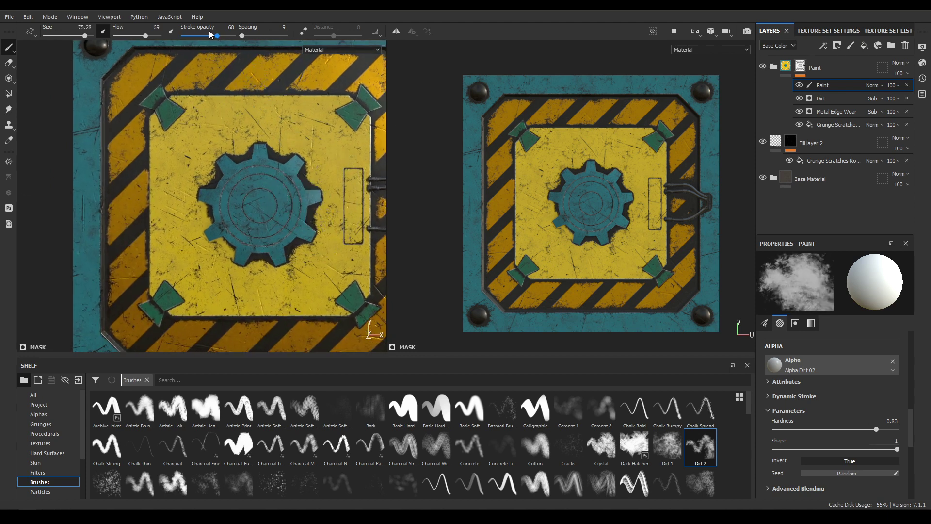
{"action": "left_click_drag", "start_coordinate": [210, 33], "coordinate": [207, 38]}
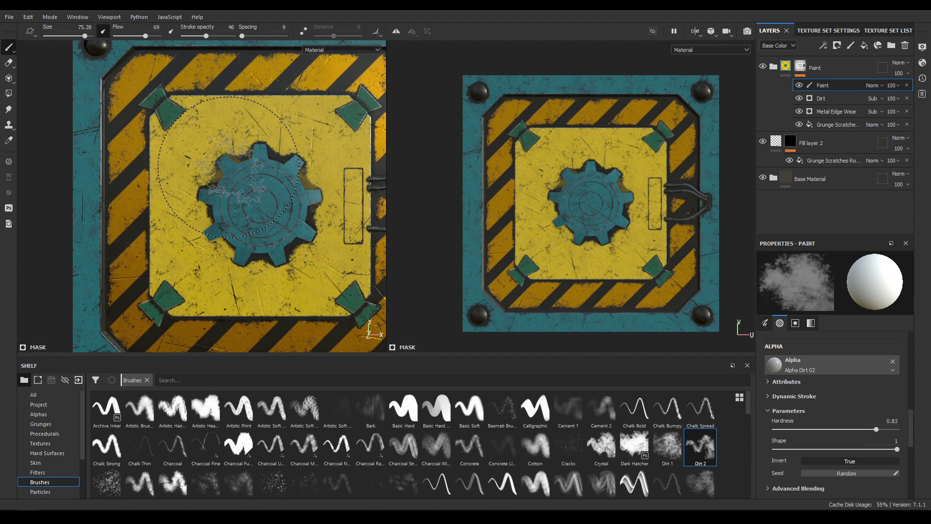
Brush paint softly back over the gear's surroundings and the cables at the panel's right edge.
{"action": "mouse_move", "coordinate": [228, 168]}
{"action": "left_mouse_down"}
{"action": "mouse_move", "coordinate": [301, 243]}
{"action": "mouse_move", "coordinate": [309, 171]}
{"action": "left_mouse_up"}
{"action": "right_click_drag", "start_coordinate": [297, 265], "coordinate": [266, 149], "text": "alt"}
{"action": "middle_click_drag", "start_coordinate": [252, 221], "coordinate": [258, 178], "text": "alt"}
{"action": "middle_click_drag", "start_coordinate": [307, 244], "coordinate": [184, 265], "text": "alt"}
{"action": "right_click_drag", "start_coordinate": [244, 207], "coordinate": [292, 243], "text": "alt"}
{"action": "mouse_move", "coordinate": [240, 194]}
{"action": "left_mouse_down"}
{"action": "mouse_move", "coordinate": [288, 190]}
{"action": "mouse_move", "coordinate": [289, 306]}
{"action": "left_mouse_up"}
{"action": "right_click_drag", "start_coordinate": [298, 265], "coordinate": [262, 194], "text": "alt"}
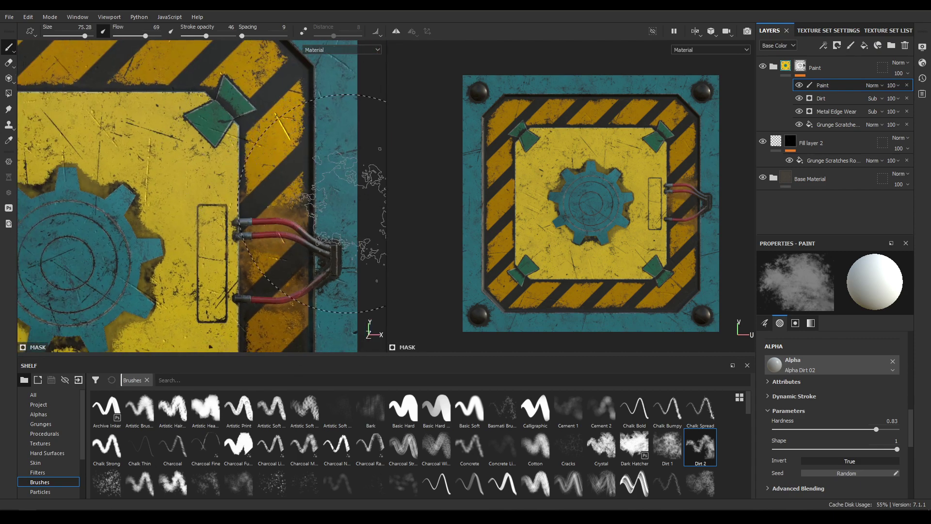
Examine the repainted cables and the whole panel's wear from several distances.
{"action": "middle_click_drag", "start_coordinate": [330, 163], "coordinate": [331, 106], "text": "alt"}
{"action": "right_click_drag", "start_coordinate": [331, 107], "coordinate": [243, 143], "text": "alt"}
{"action": "mouse_move", "coordinate": [242, 143]}
{"action": "middle_mouse_down", "text": "alt"}
{"action": "mouse_move", "coordinate": [297, 175]}
{"action": "mouse_move", "coordinate": [296, 108]}
{"action": "middle_mouse_up", "text": "alt"}
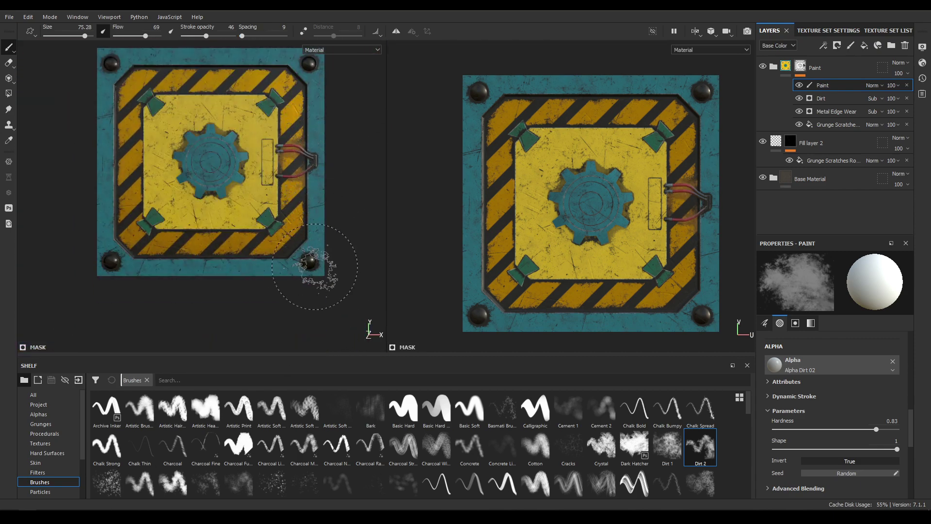
{"action": "right_click_drag", "start_coordinate": [283, 261], "coordinate": [304, 305], "text": "alt"}
{"action": "middle_click_drag", "start_coordinate": [305, 305], "coordinate": [380, 285], "text": "alt"}
{"action": "right_click_drag", "start_coordinate": [379, 285], "coordinate": [291, 155], "text": "alt"}
{"action": "middle_click_drag", "start_coordinate": [291, 156], "coordinate": [252, 183], "text": "alt"}
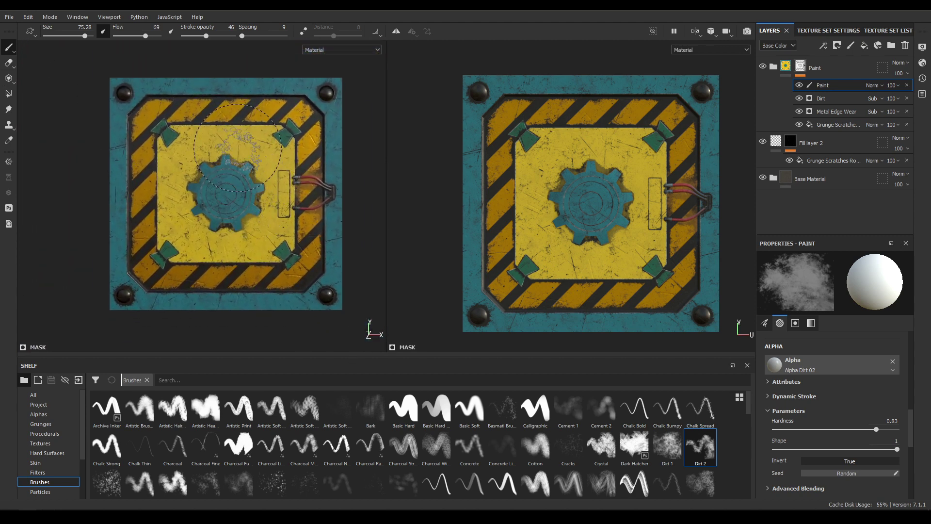
{"action": "right_click_drag", "start_coordinate": [252, 182], "coordinate": [289, 233], "text": "alt"}
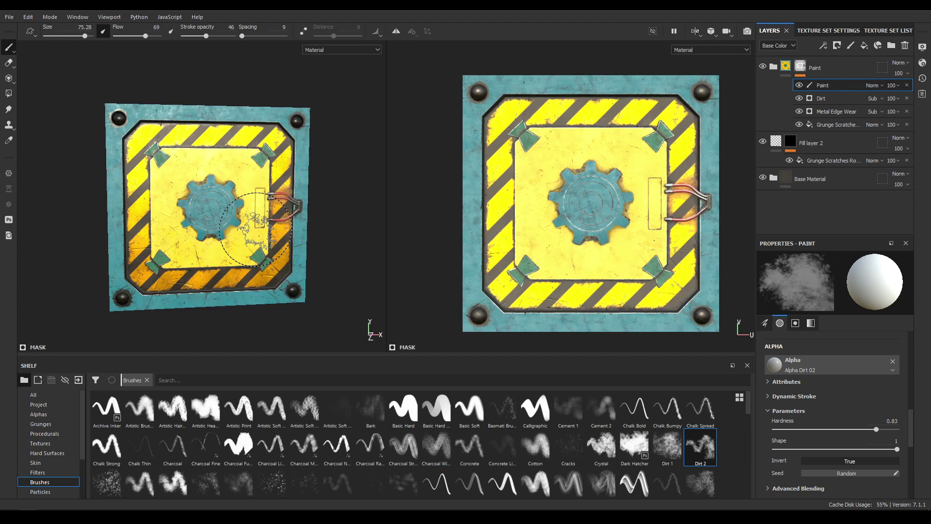